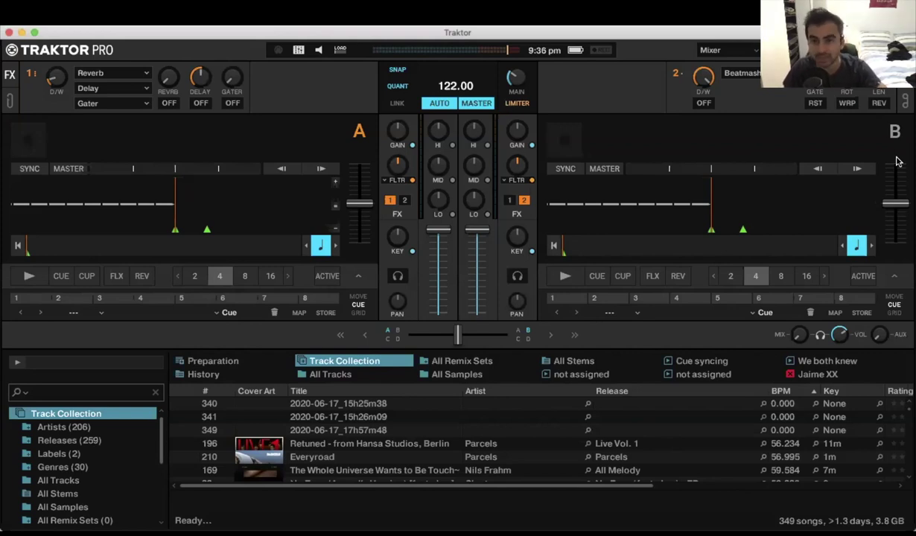
{"action": "left_click", "coordinate": [445, 406]}
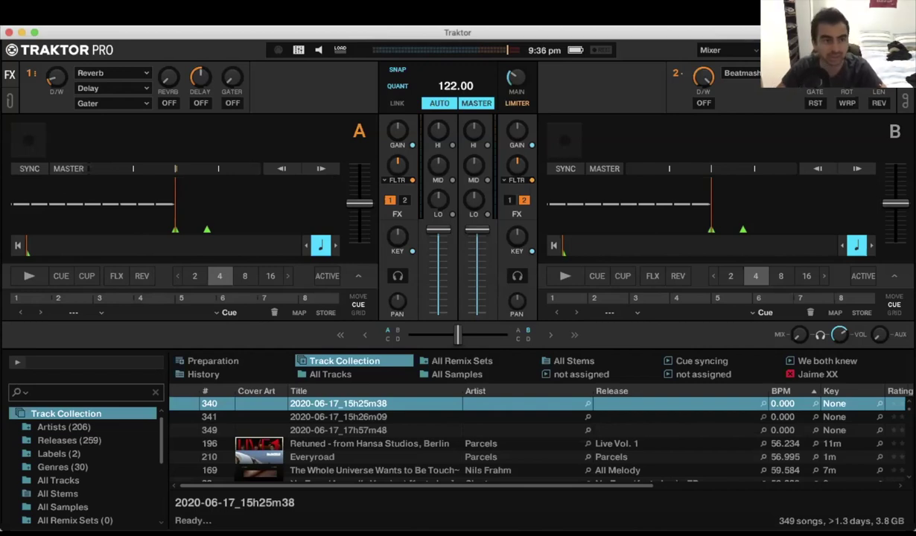
{"action": "left_click", "coordinate": [40, 15]}
{"action": "left_click", "coordinate": [51, 52]}
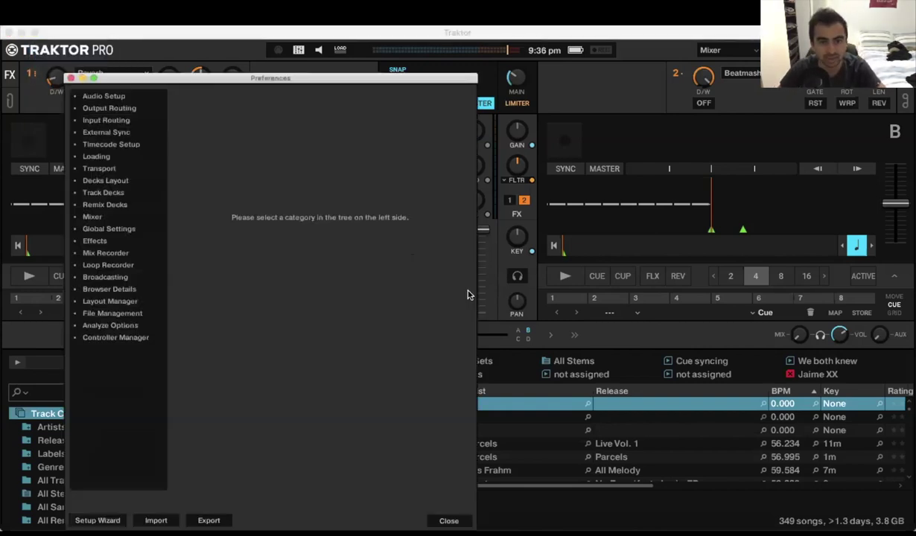
{"action": "key", "text": "Escape"}
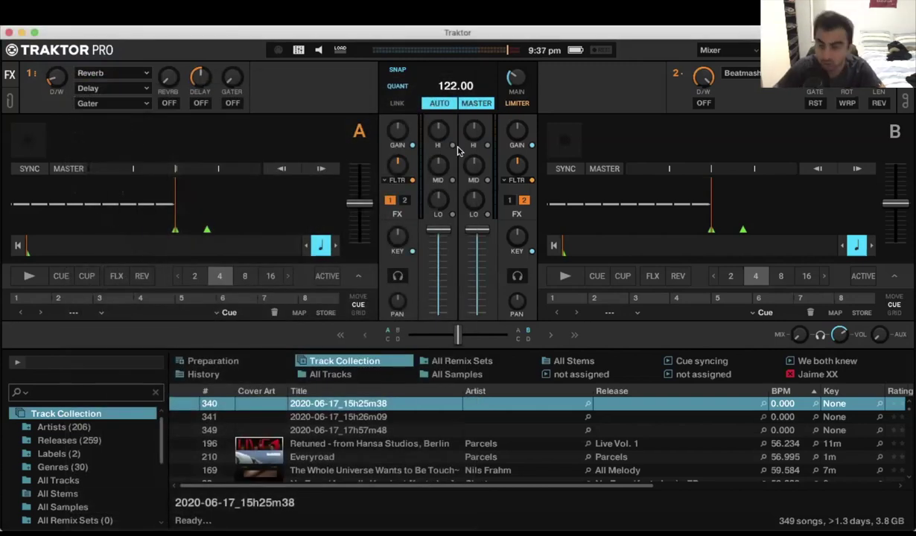
Open the Preferences and set the audio device in the Audio Setup to ZoomAudioDevice.
{"action": "key", "text": "super+comma"}
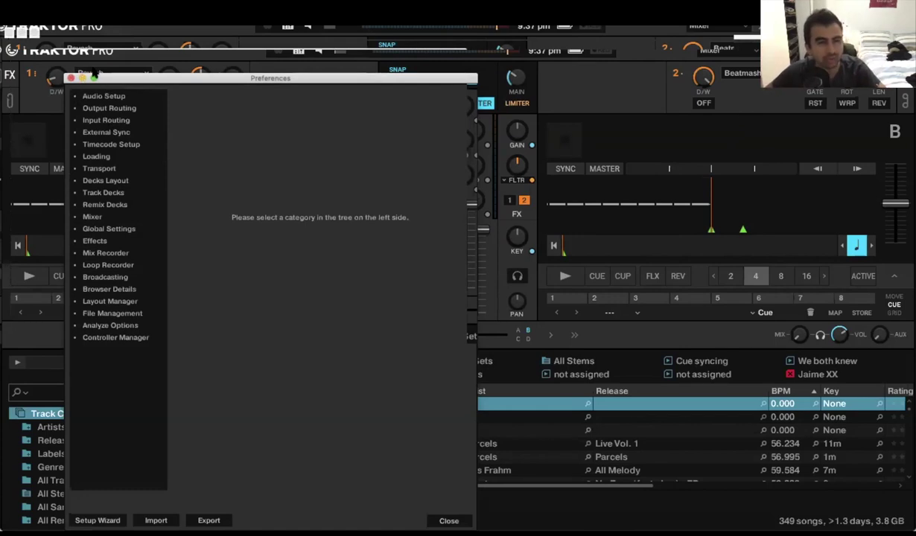
{"action": "left_click", "coordinate": [41, 15]}
{"action": "left_click", "coordinate": [90, 56]}
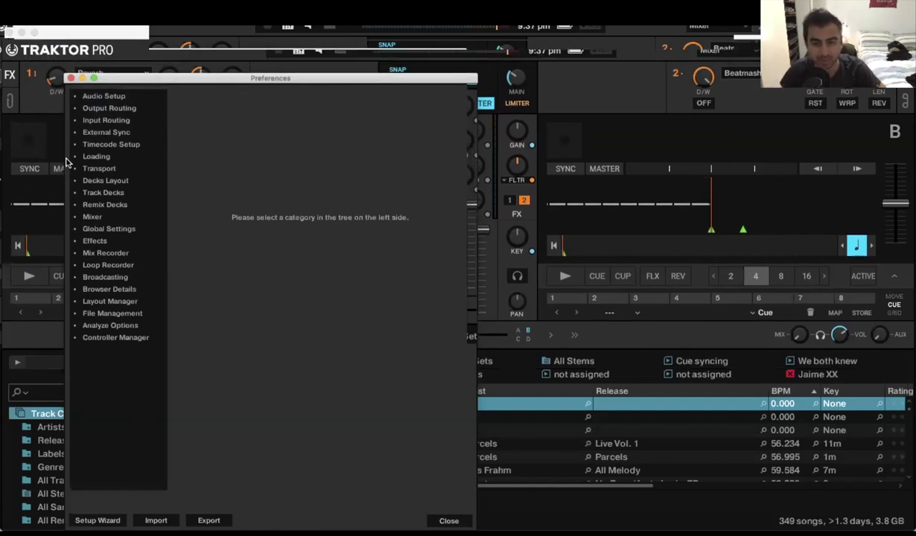
{"action": "left_click", "coordinate": [108, 96]}
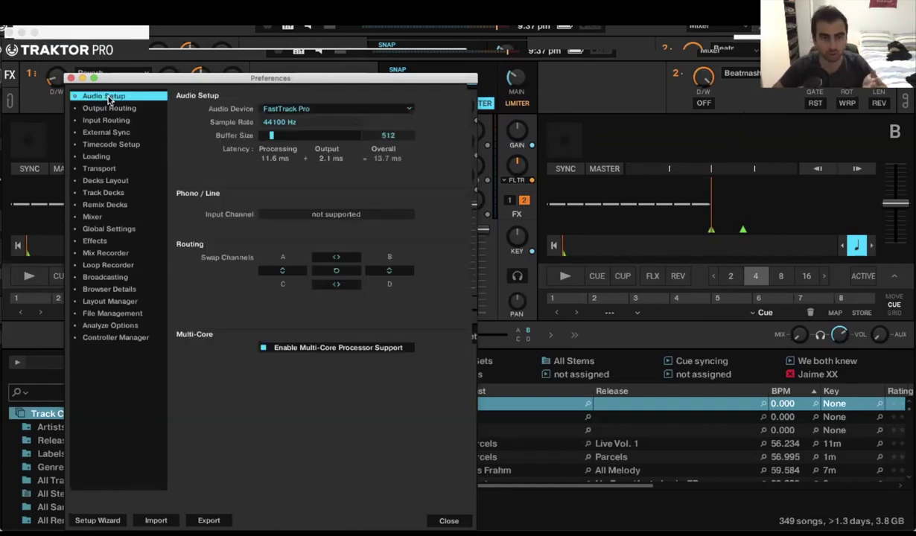
{"action": "left_click", "coordinate": [264, 109]}
{"action": "left_click", "coordinate": [303, 135]}
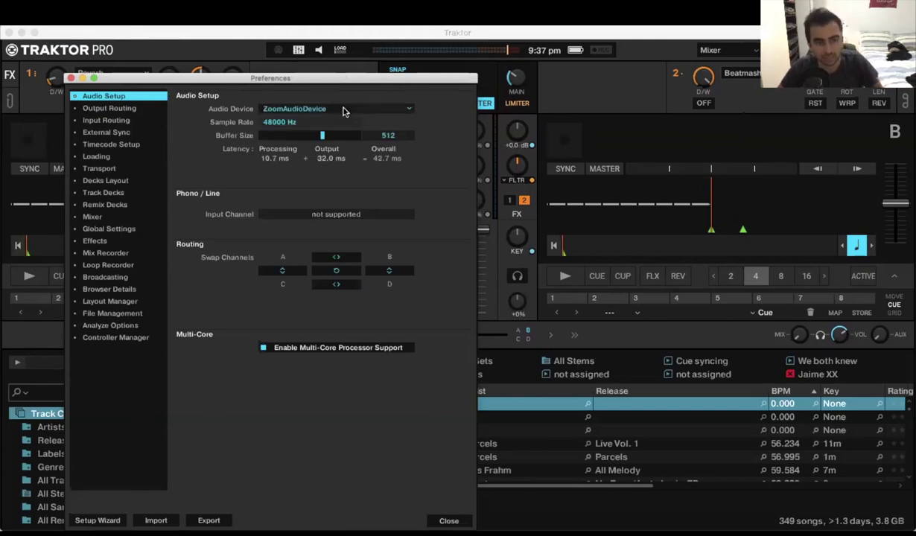
Review the audio devices offered in the Audio Setup without changing the selection.
{"action": "left_click", "coordinate": [374, 111]}
{"action": "left_click", "coordinate": [419, 89]}
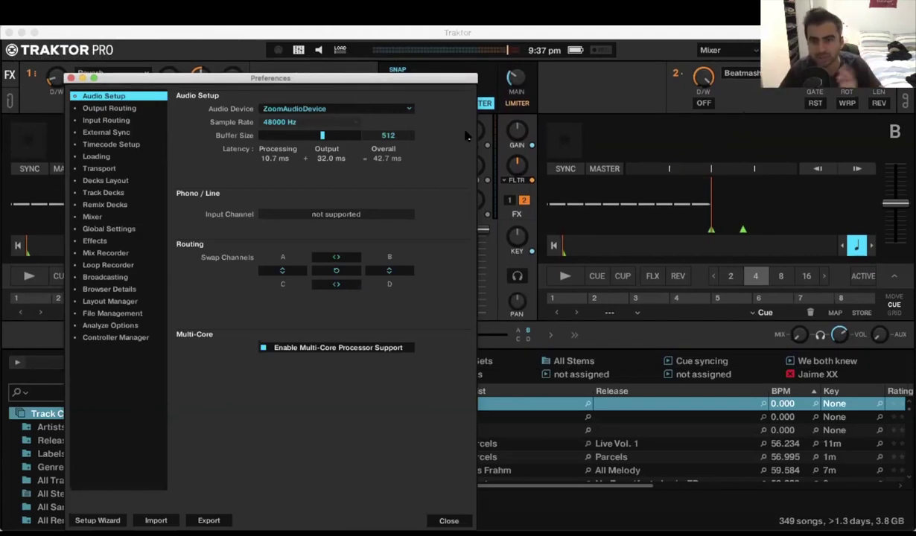
{"action": "left_click", "coordinate": [388, 111]}
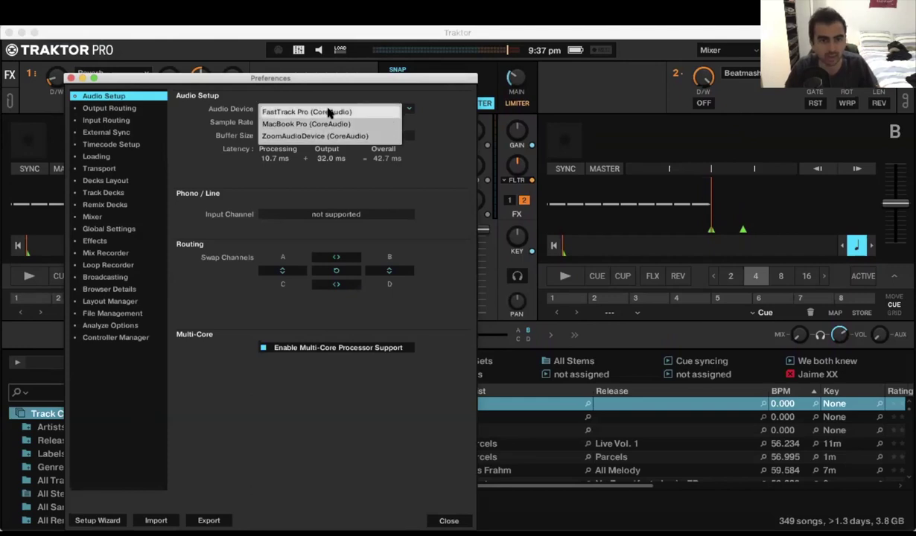
{"action": "left_click", "coordinate": [436, 111]}
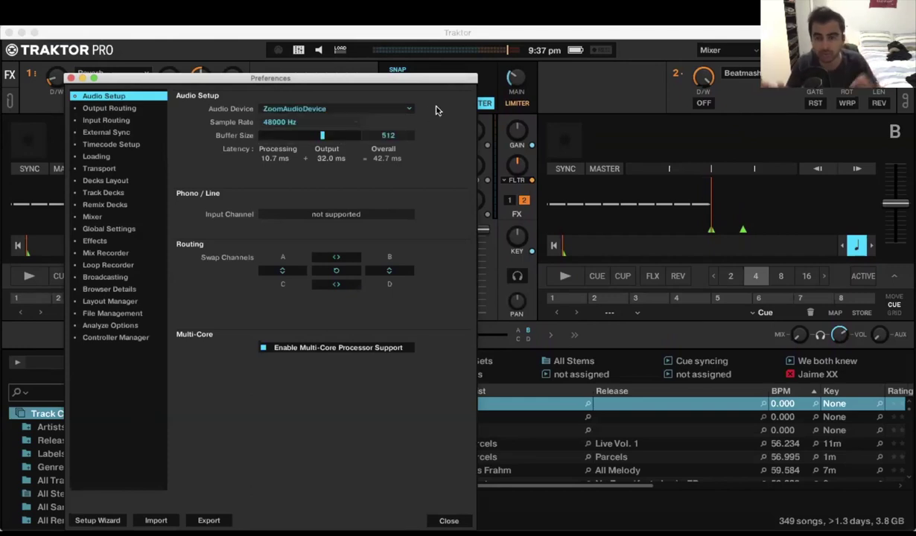
{"action": "left_click", "coordinate": [381, 108]}
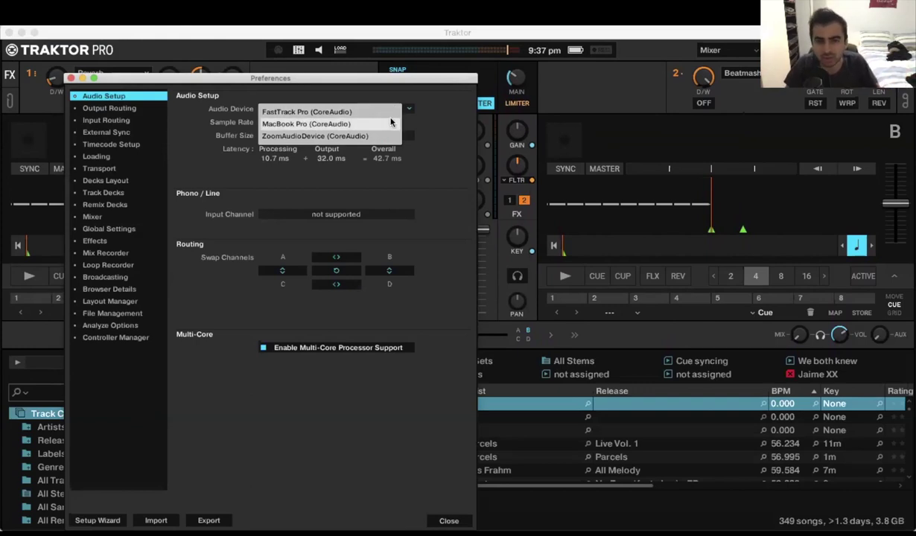
{"action": "left_click", "coordinate": [430, 103]}
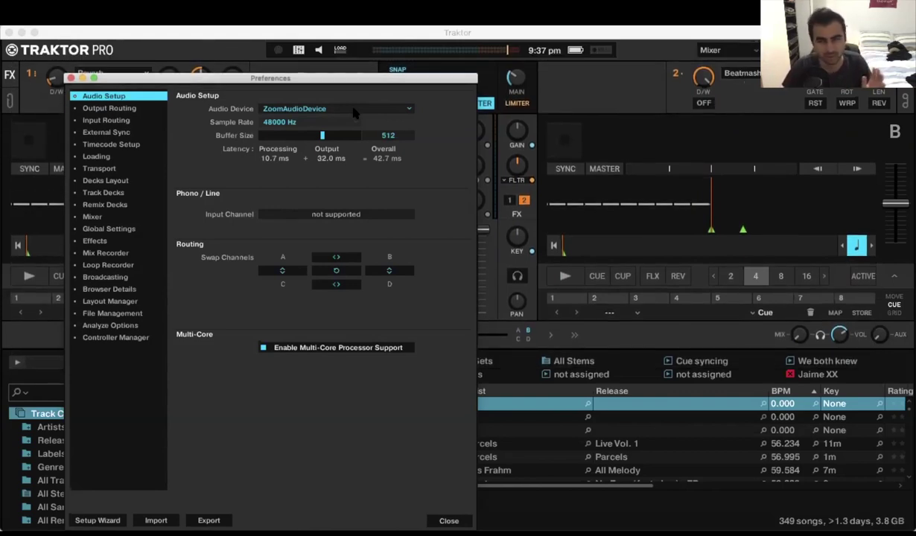
{"action": "left_click", "coordinate": [354, 112]}
{"action": "left_click", "coordinate": [395, 103]}
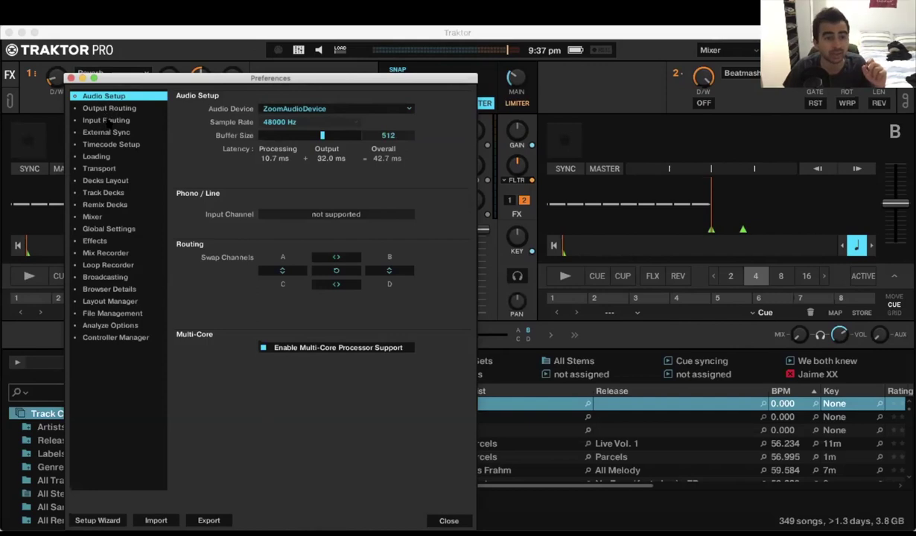
Examine the Loading preferences, especially the option for loading only into a stopped deck.
{"action": "left_click", "coordinate": [105, 157]}
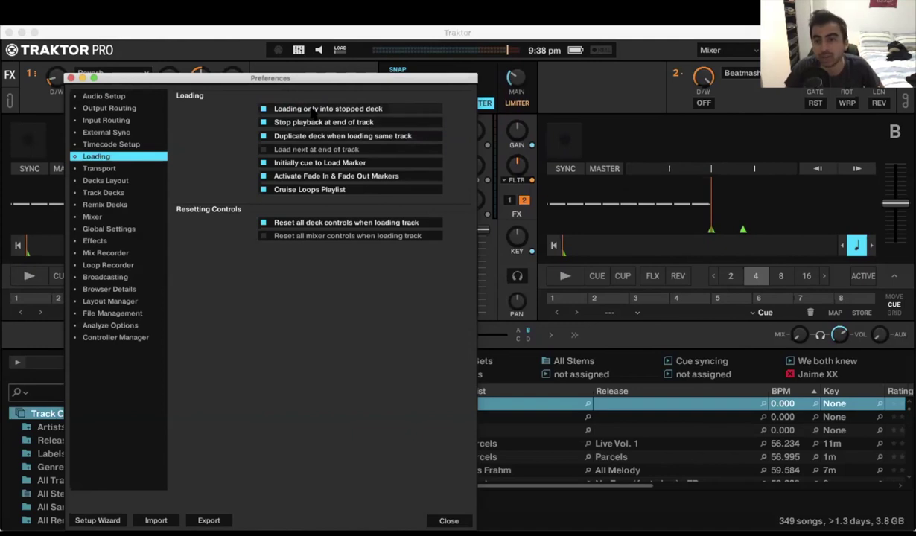
{"action": "left_click", "coordinate": [263, 109]}
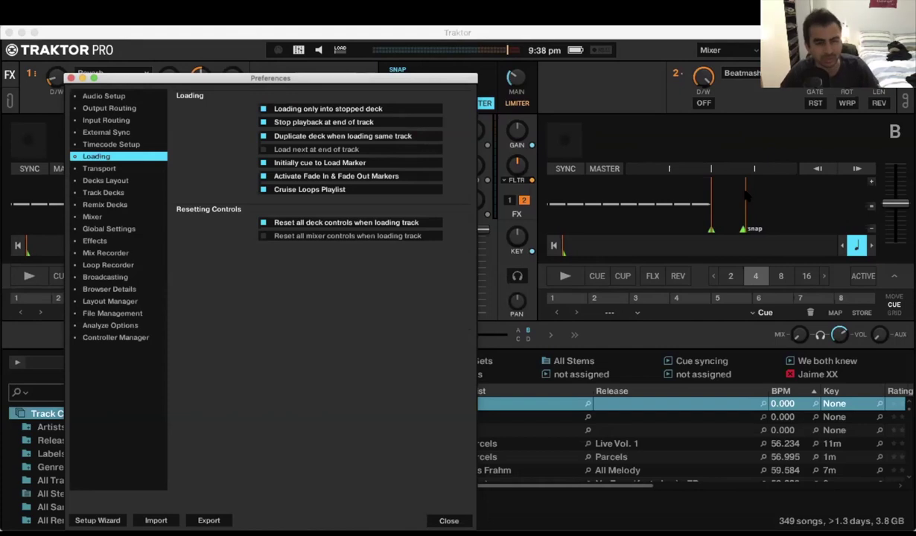
Set the tempo range in the Transport preferences to 16% and close the Preferences.
{"action": "left_click", "coordinate": [103, 169]}
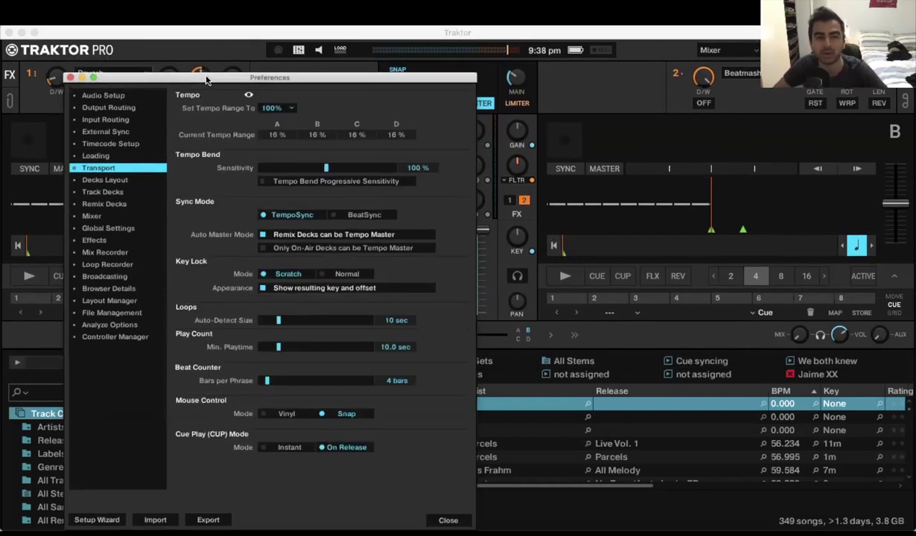
{"action": "left_click_drag", "start_coordinate": [206, 82], "coordinate": [205, 81]}
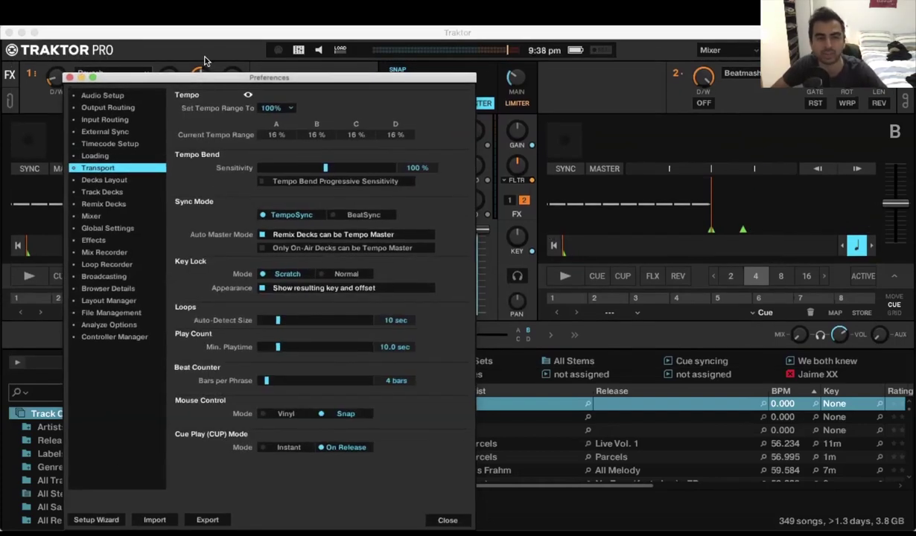
{"action": "left_click", "coordinate": [283, 109]}
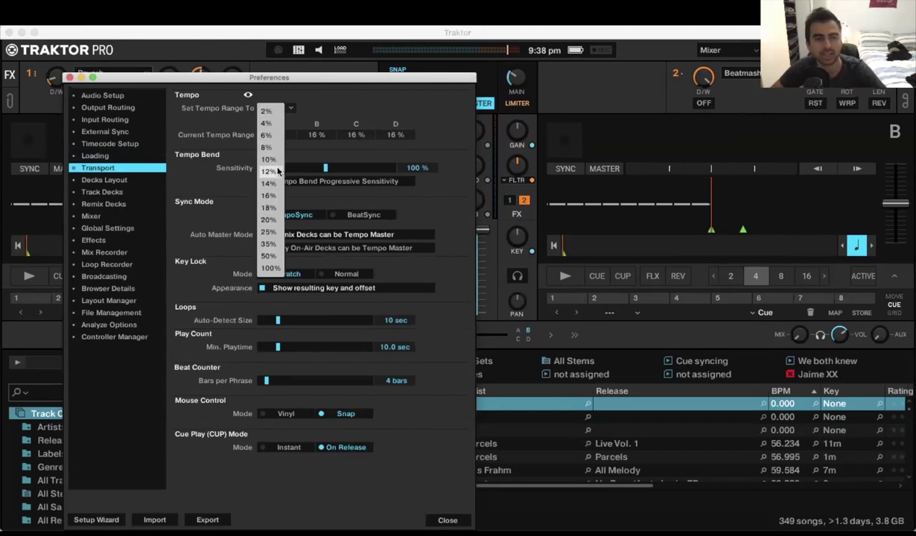
{"action": "left_click", "coordinate": [272, 195]}
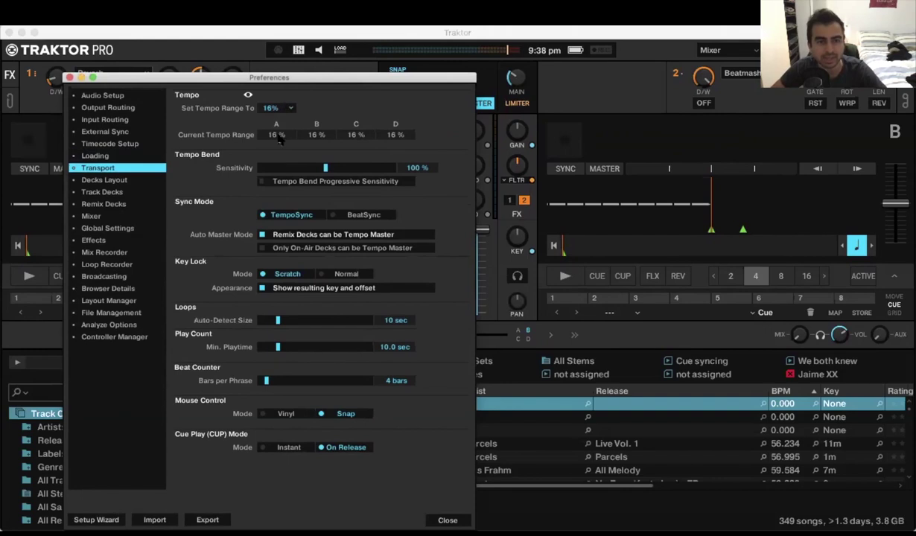
{"action": "left_click_drag", "start_coordinate": [306, 77], "coordinate": [321, 78]}
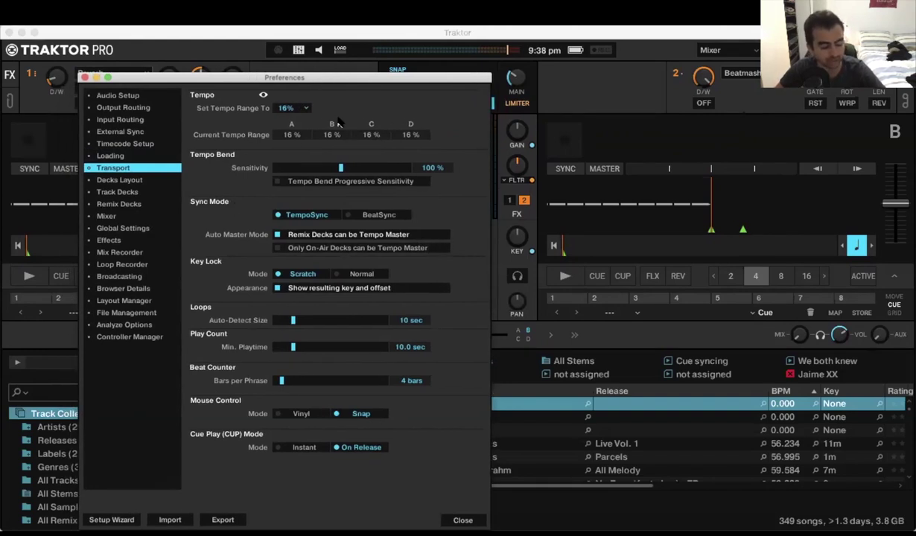
{"action": "left_click_drag", "start_coordinate": [197, 77], "coordinate": [342, 60]}
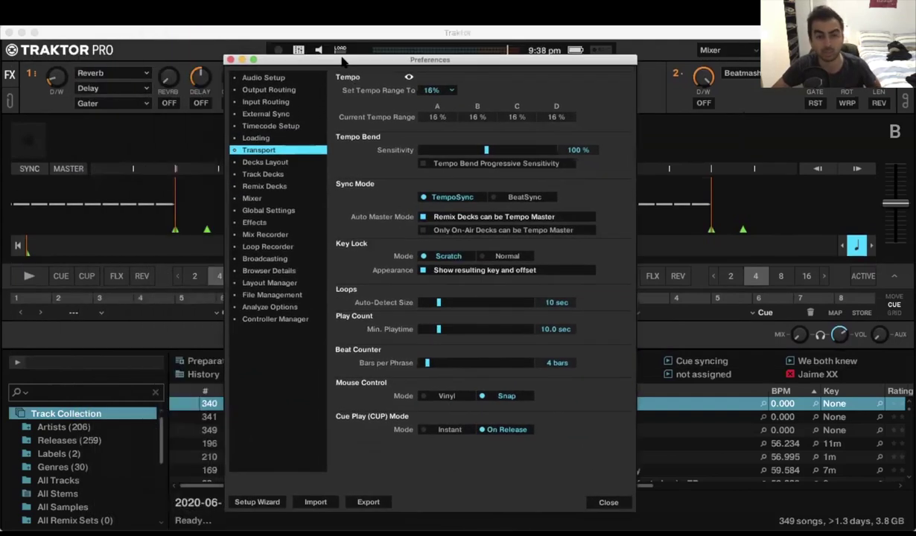
{"action": "left_click", "coordinate": [599, 503]}
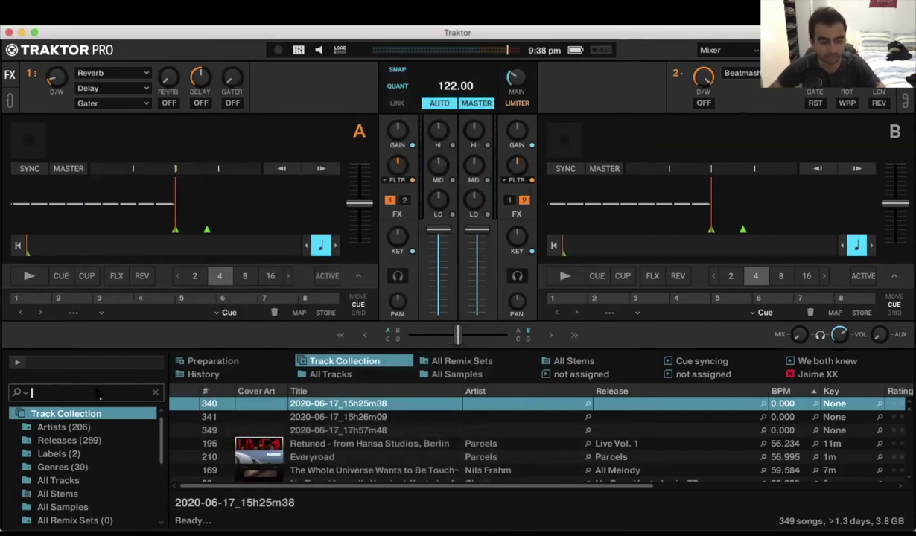
Search the collection for "funke", load This Is a Dream (Funkermonk Remix) onto deck A, and play it briefly.
{"action": "type", "text": "funke"}
{"action": "left_click_drag", "start_coordinate": [276, 406], "coordinate": [127, 261]}
{"action": "left_click", "coordinate": [28, 275]}
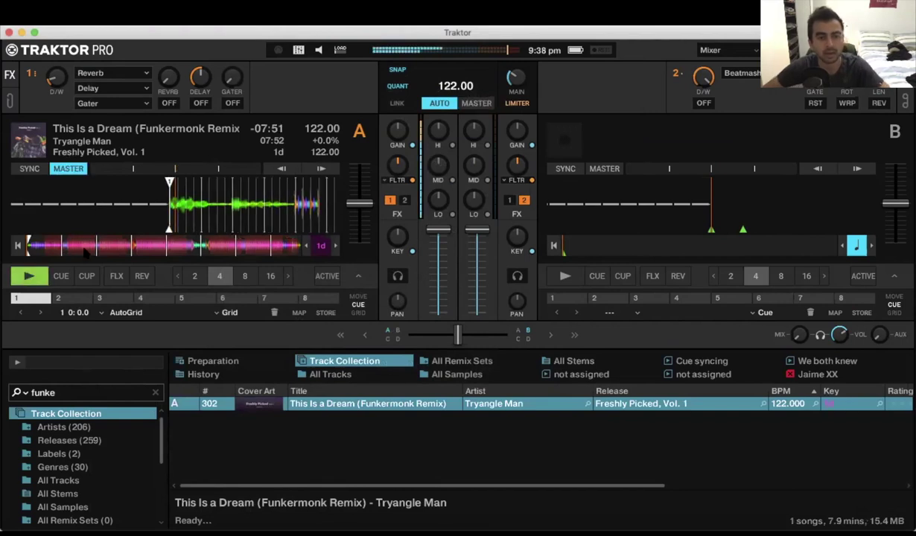
{"action": "left_click", "coordinate": [29, 275]}
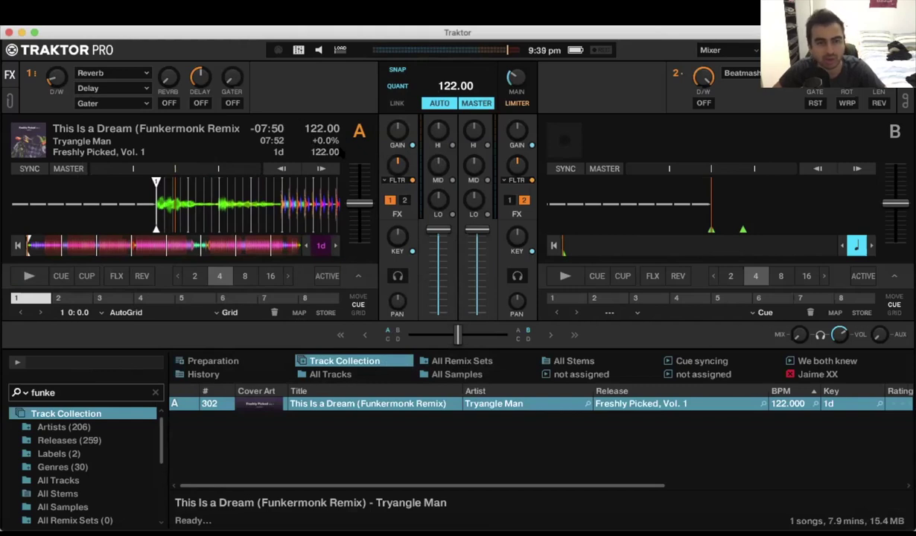
Play deck A with sync enabled and sweep its tempo fader from -16% to about +16%.
{"action": "left_click", "coordinate": [28, 276]}
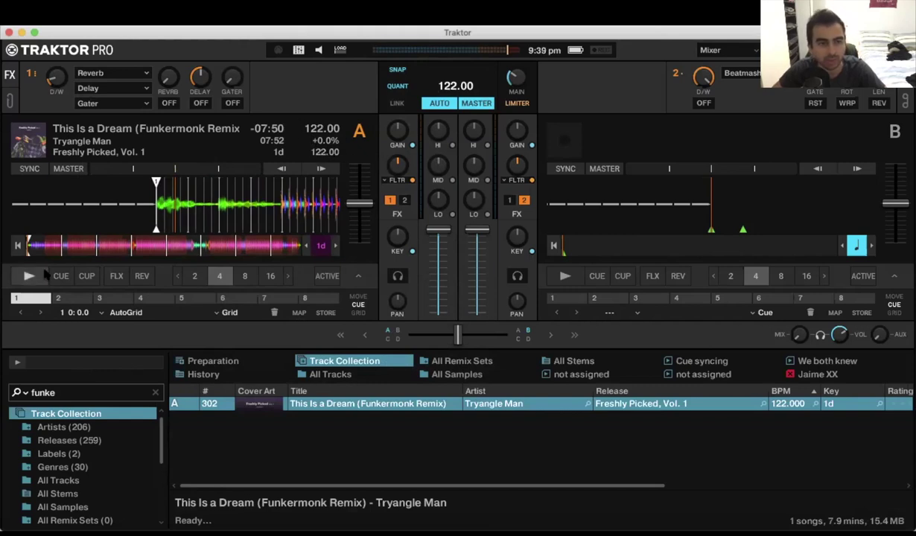
{"action": "left_click", "coordinate": [30, 168]}
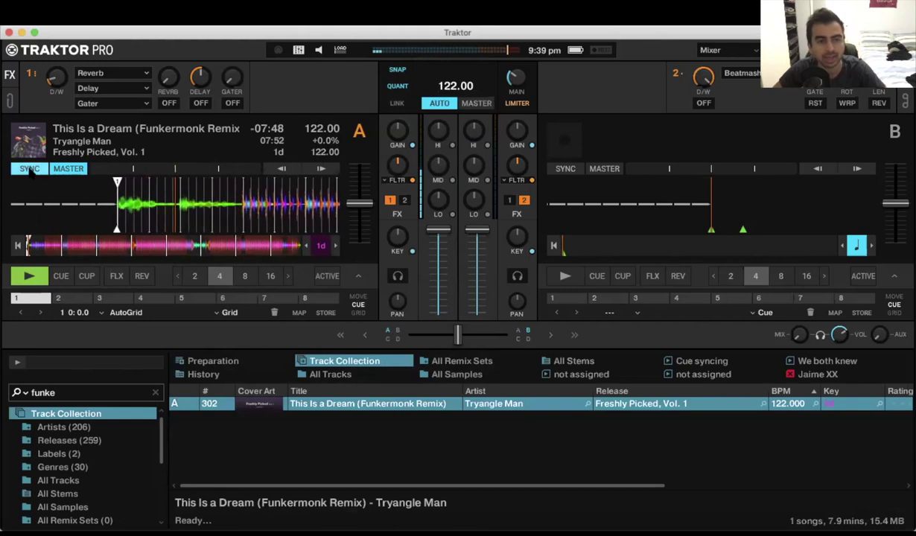
{"action": "mouse_move", "coordinate": [360, 203]}
{"action": "left_mouse_down"}
{"action": "mouse_move", "coordinate": [359, 237]}
{"action": "mouse_move", "coordinate": [360, 187]}
{"action": "mouse_move", "coordinate": [360, 195]}
{"action": "left_mouse_up"}
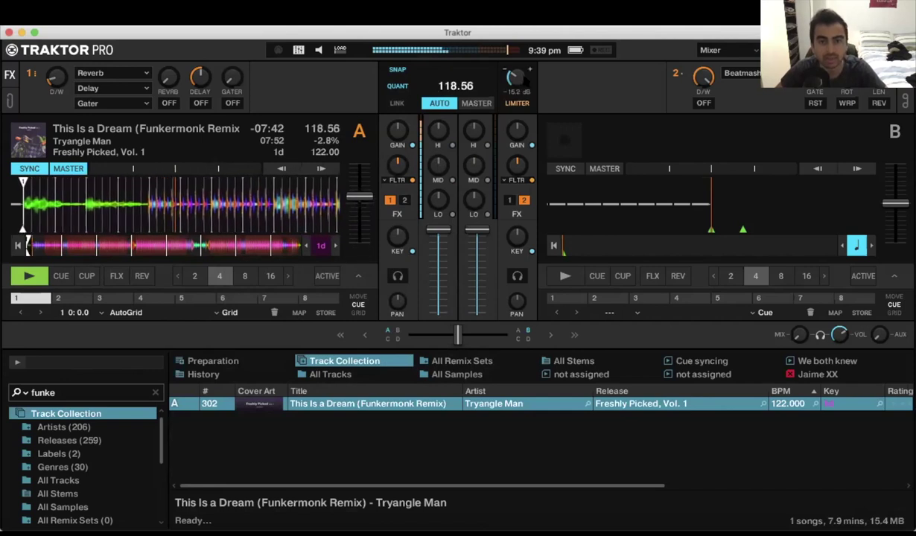
{"action": "mouse_move", "coordinate": [514, 77]}
{"action": "left_click_drag", "start_coordinate": [360, 195], "coordinate": [360, 164]}
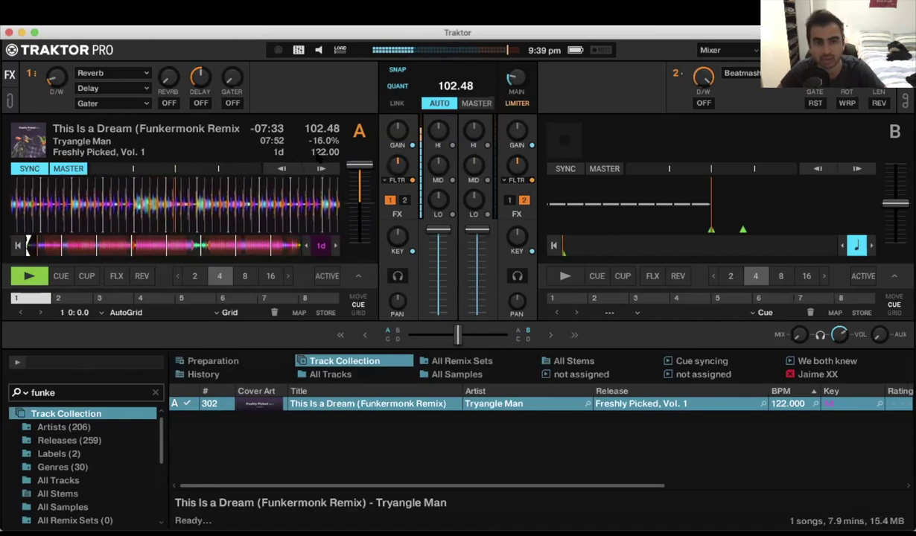
{"action": "left_click_drag", "start_coordinate": [357, 168], "coordinate": [358, 243]}
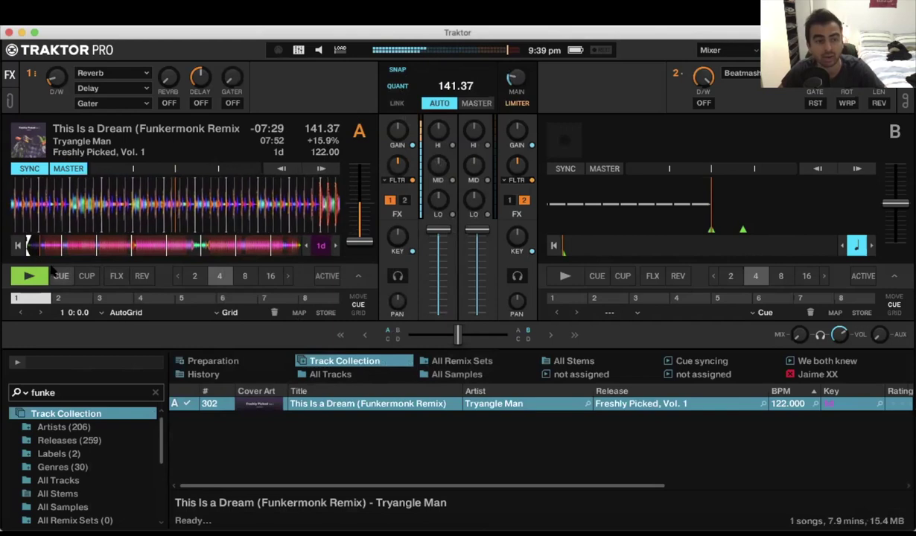
Set the tempo range in the Transport preferences to 100% and close the Preferences.
{"action": "key", "text": "super+comma"}
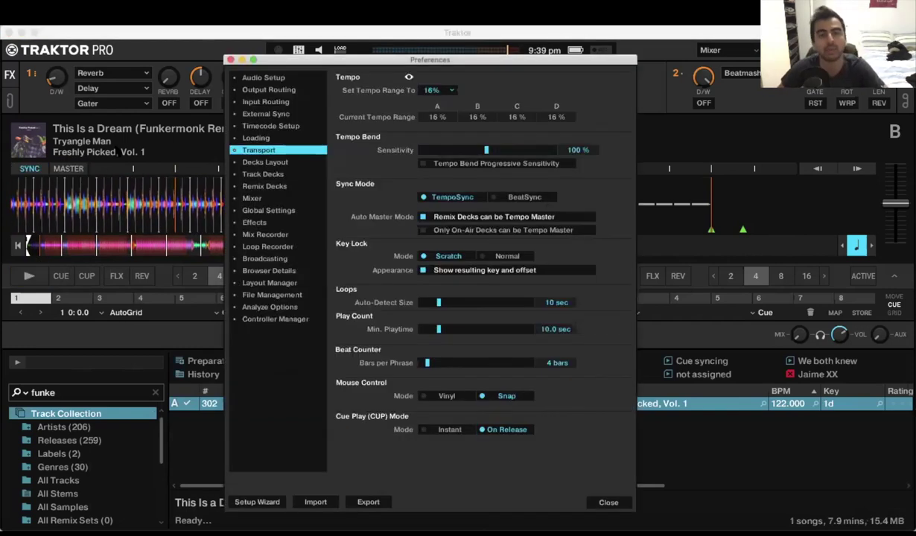
{"action": "left_click", "coordinate": [429, 90]}
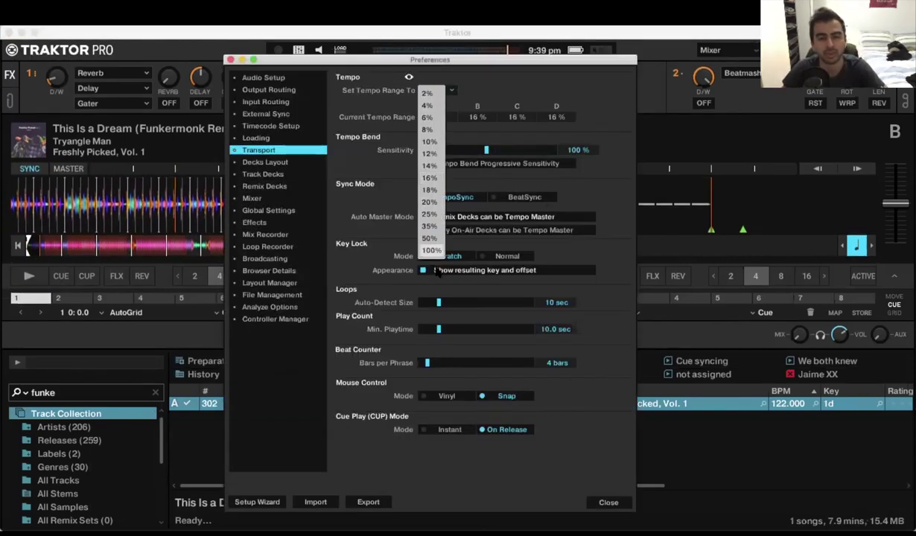
{"action": "left_click", "coordinate": [425, 250]}
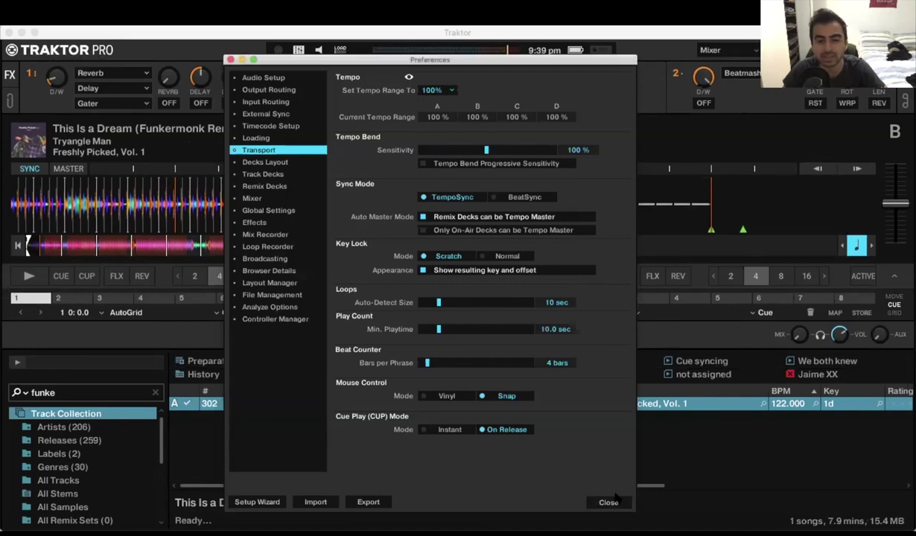
{"action": "left_click", "coordinate": [608, 502]}
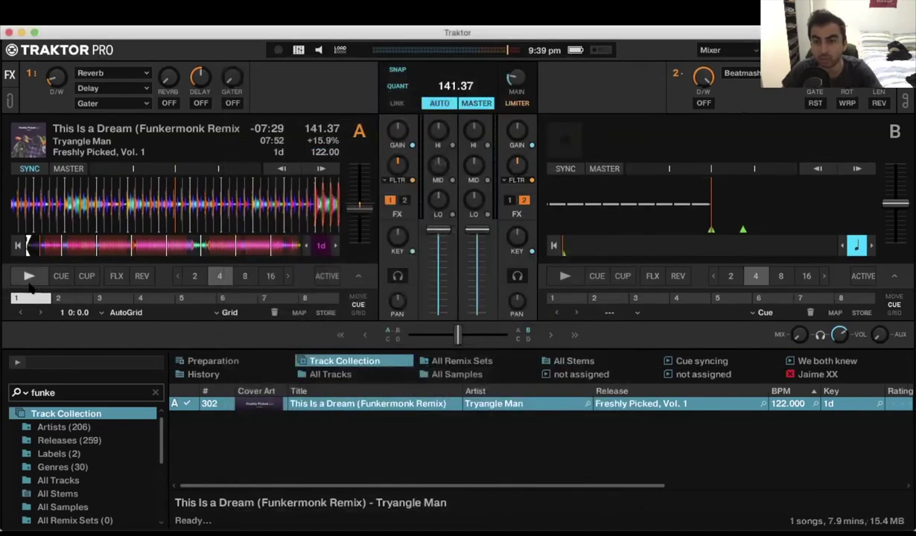
Play deck A, slow its tempo to about -97%, and toggle its playback.
{"action": "left_click", "coordinate": [28, 277]}
{"action": "left_click_drag", "start_coordinate": [360, 208], "coordinate": [359, 166]}
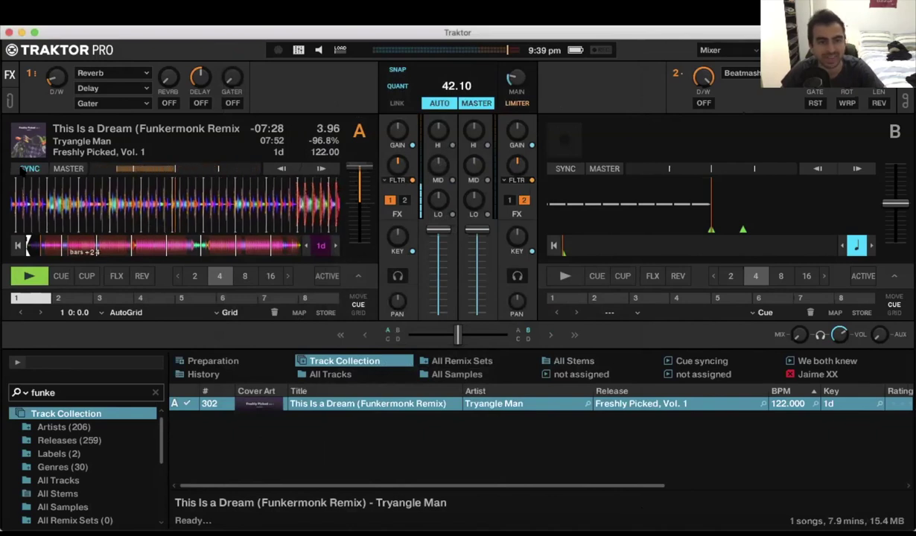
{"action": "left_click", "coordinate": [28, 276]}
{"action": "left_click", "coordinate": [28, 277]}
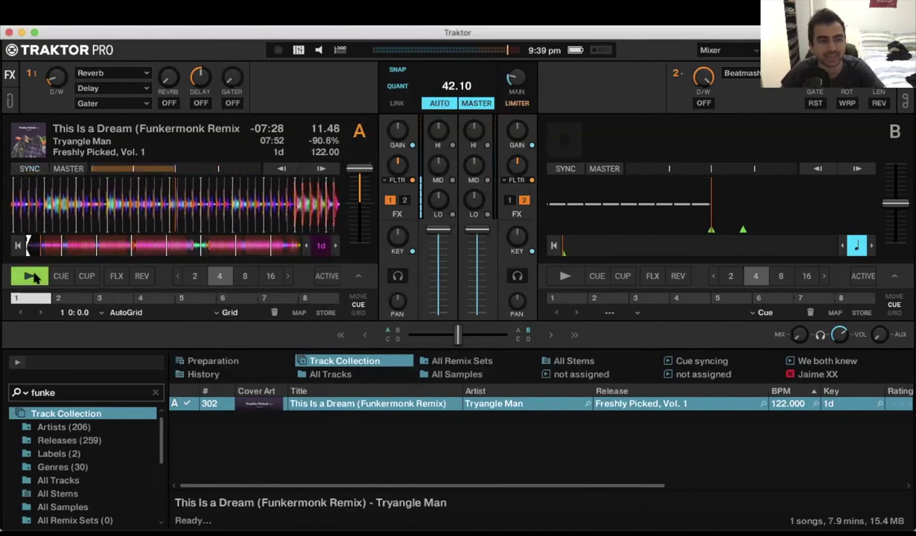
Raise deck A's tempo to about +16.1% and stop its playback.
{"action": "left_click_drag", "start_coordinate": [362, 217], "coordinate": [365, 213]}
{"action": "left_click_drag", "start_coordinate": [359, 173], "coordinate": [361, 210]}
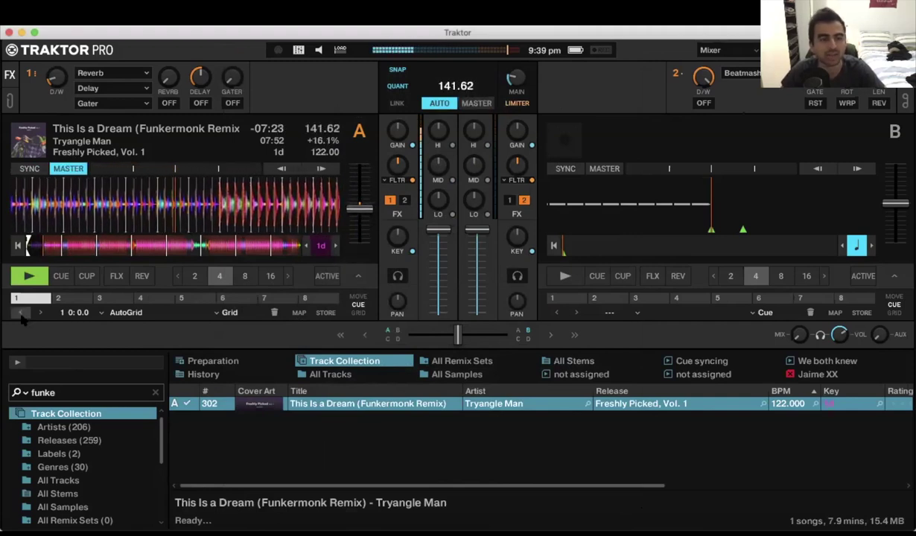
{"action": "left_click", "coordinate": [29, 276]}
Set the tempo range to 16% and the mouse control mode to Vinyl in the Transport preferences.
{"action": "key", "text": "super+comma"}
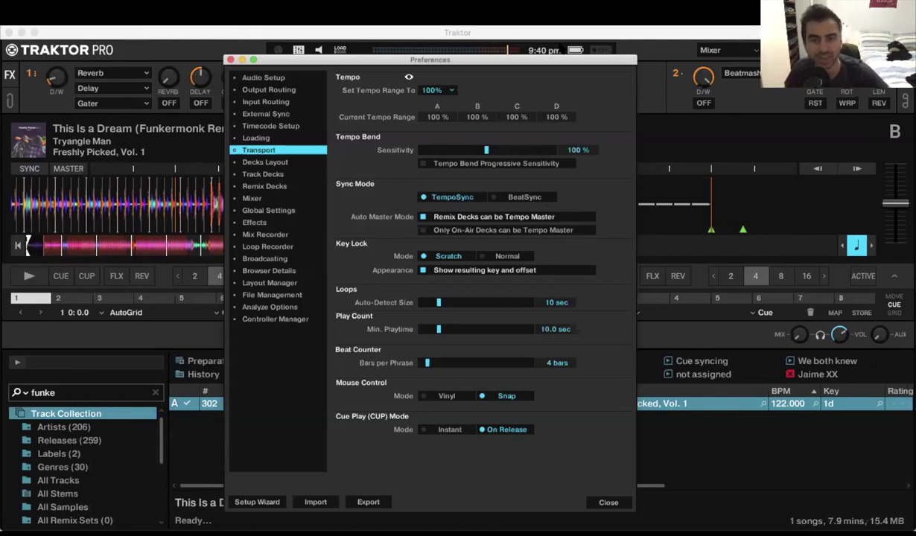
{"action": "left_click", "coordinate": [428, 90]}
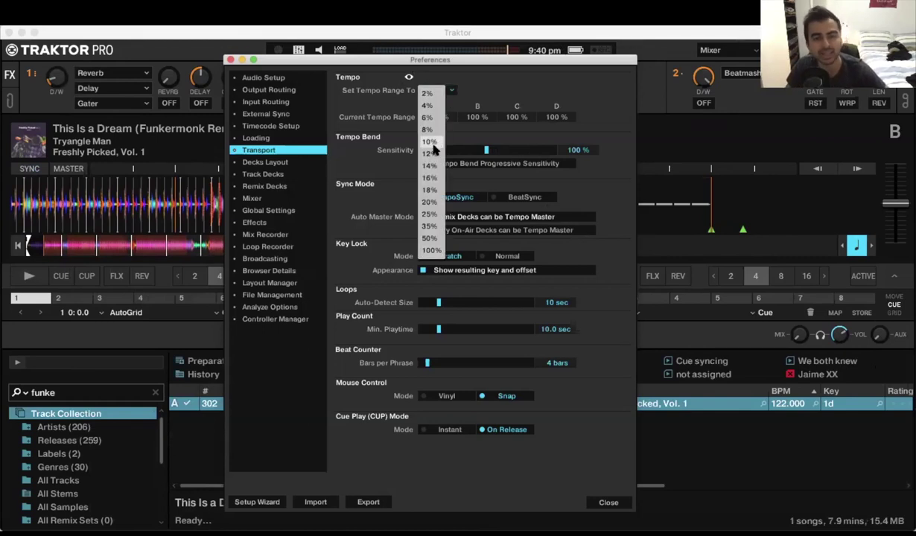
{"action": "left_click", "coordinate": [430, 177]}
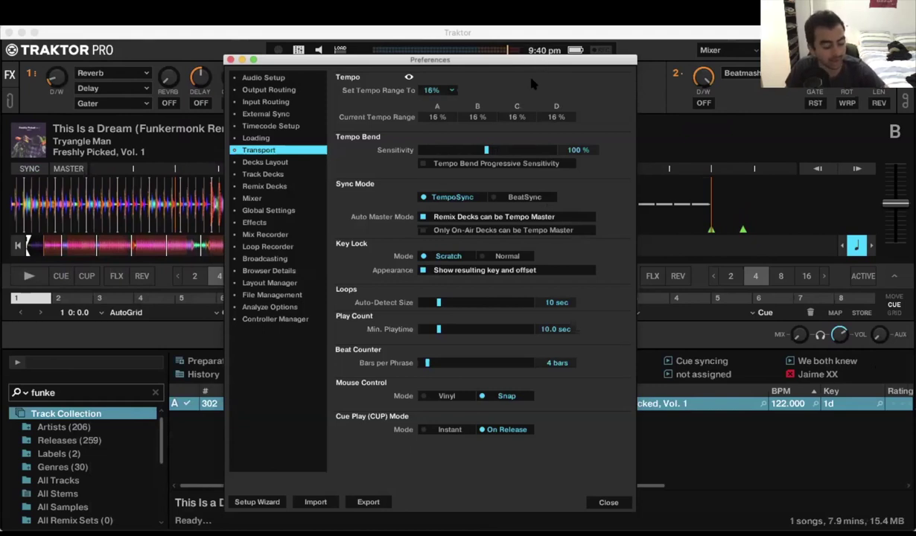
{"action": "left_click", "coordinate": [451, 90]}
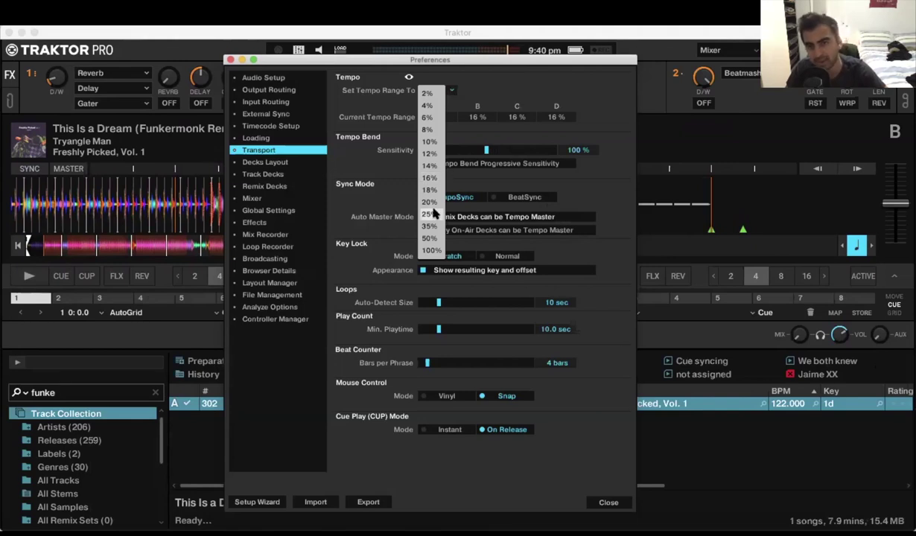
{"action": "left_click", "coordinate": [491, 105]}
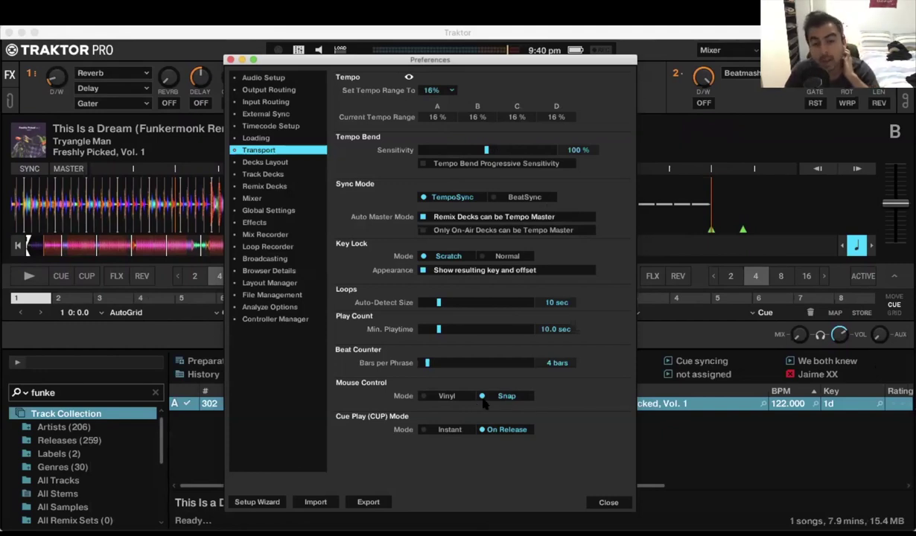
{"action": "left_click", "coordinate": [424, 396]}
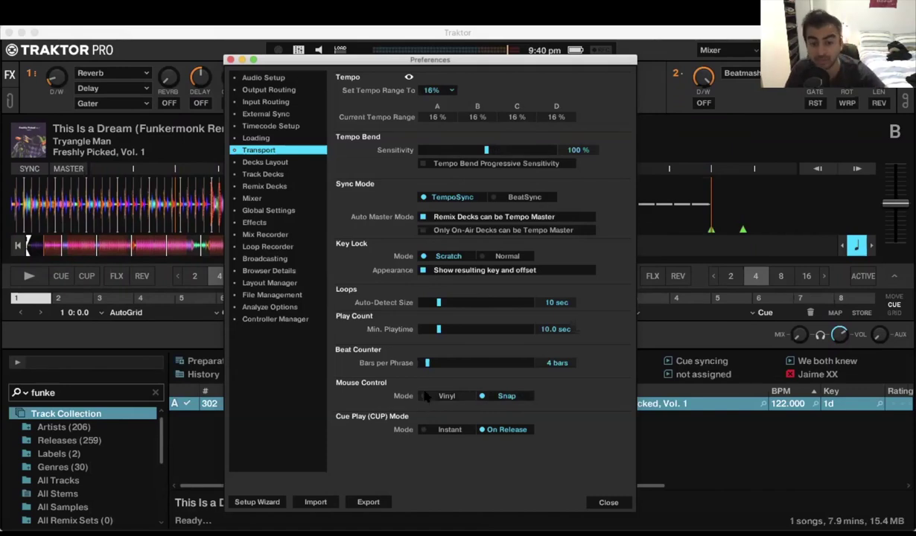
{"action": "left_click", "coordinate": [625, 499]}
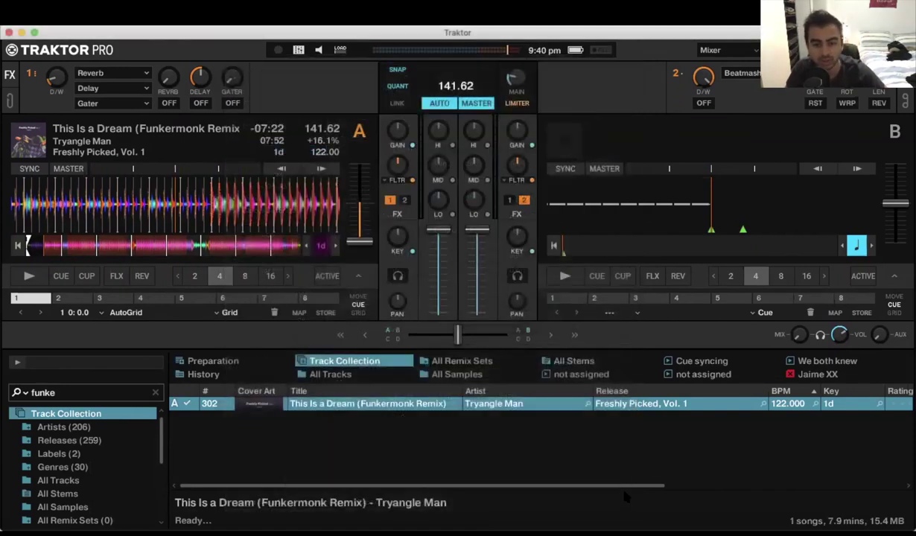
Play deck A, return its tempo to 0%, and stop playback after testing the Vinyl mode.
{"action": "left_click", "coordinate": [28, 275]}
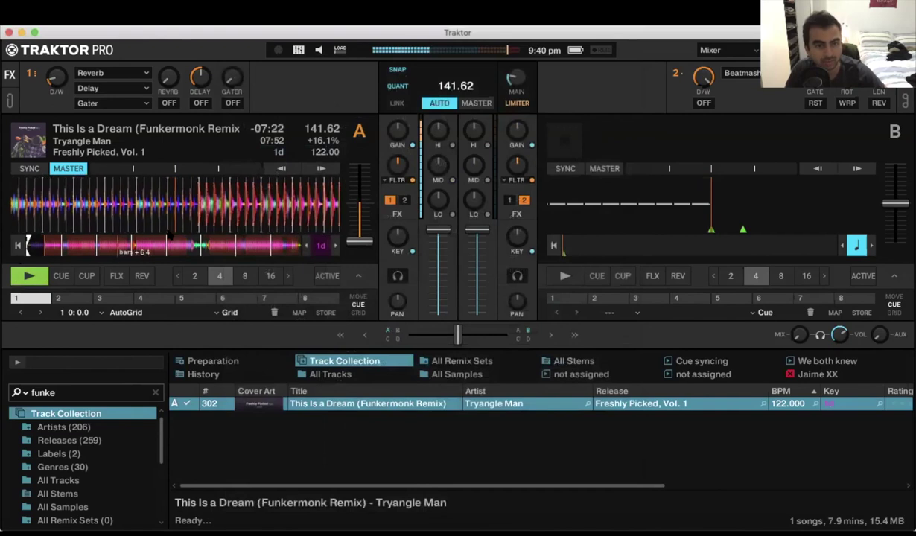
{"action": "left_click_drag", "start_coordinate": [360, 241], "coordinate": [359, 203]}
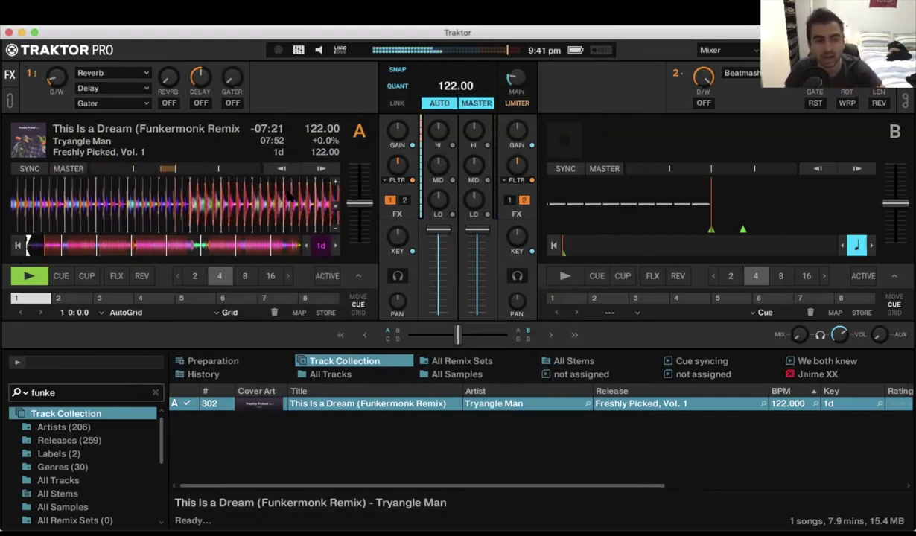
{"action": "left_click", "coordinate": [69, 168]}
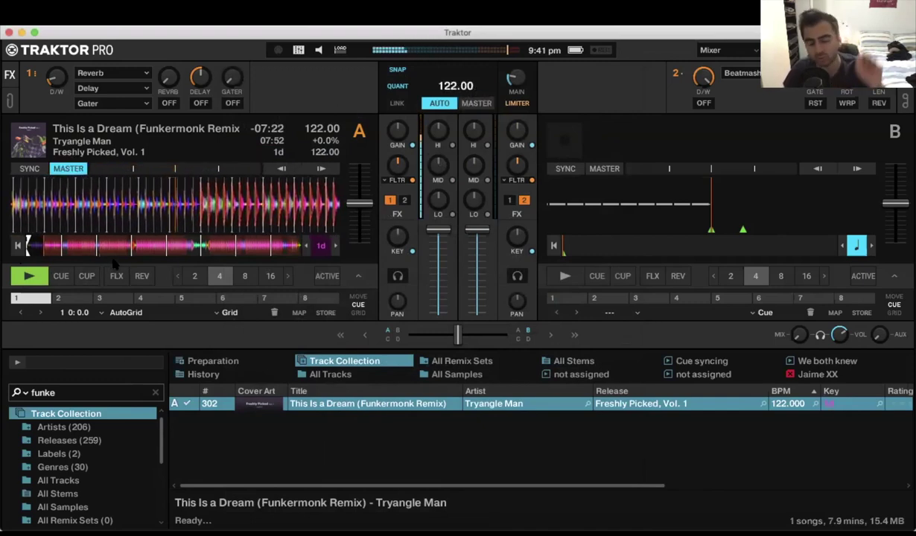
{"action": "left_click", "coordinate": [35, 278]}
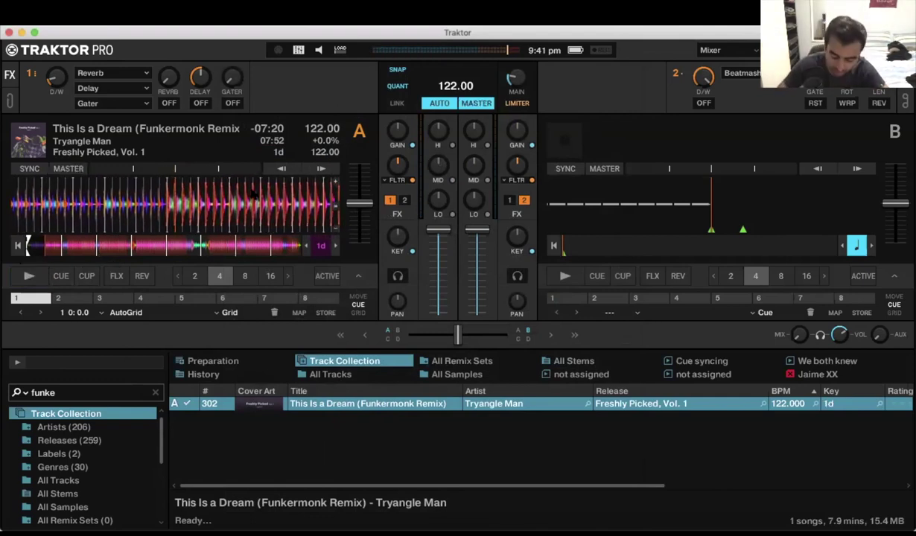
Set the mouse control mode to Snap in the Transport preferences and test it by playing deck A briefly.
{"action": "key", "text": "super+comma"}
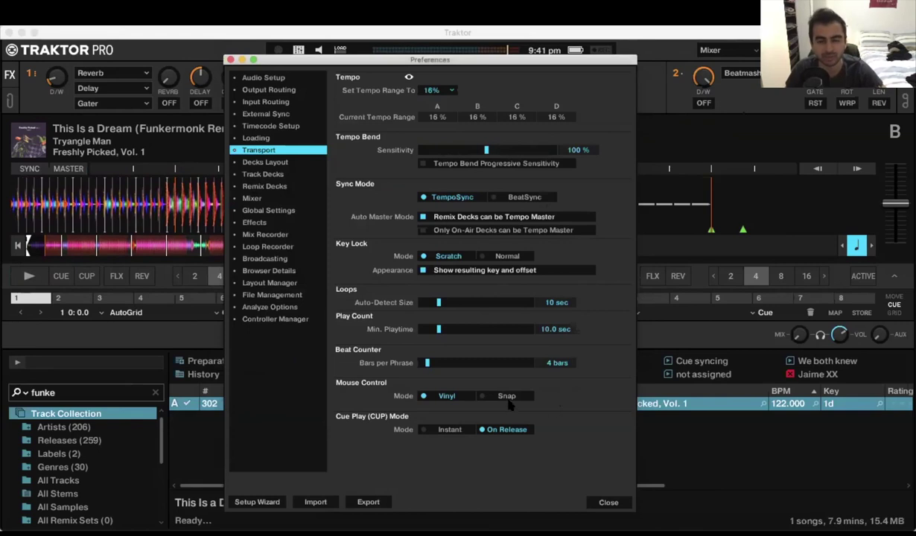
{"action": "left_click", "coordinate": [607, 503]}
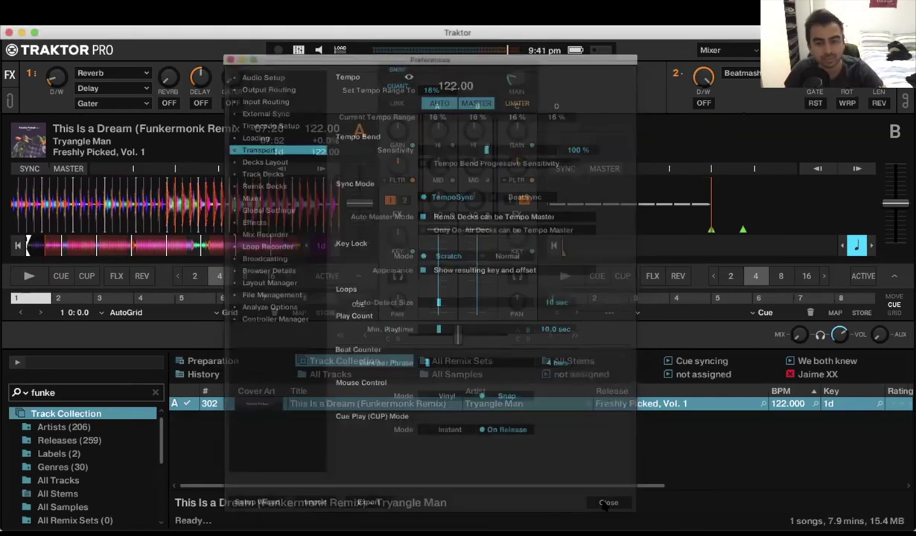
{"action": "left_click", "coordinate": [29, 275]}
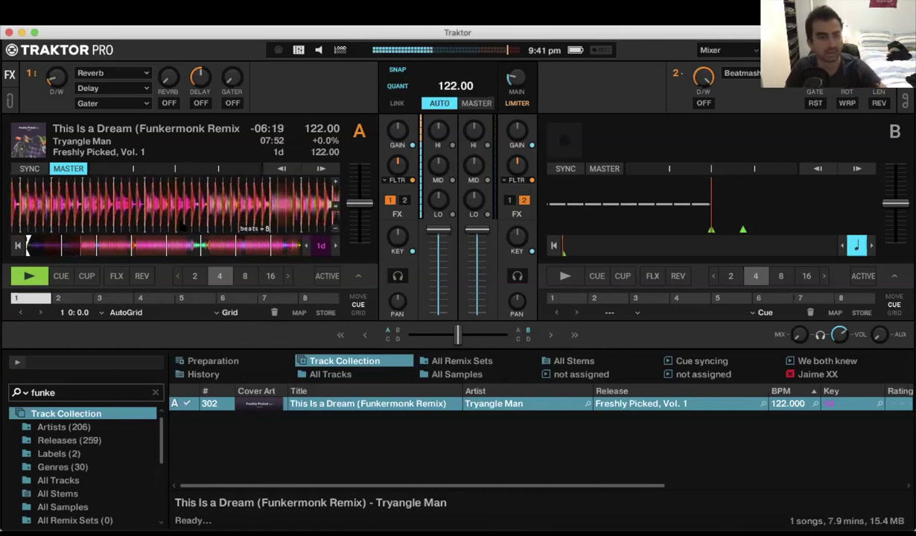
{"action": "left_click", "coordinate": [43, 280]}
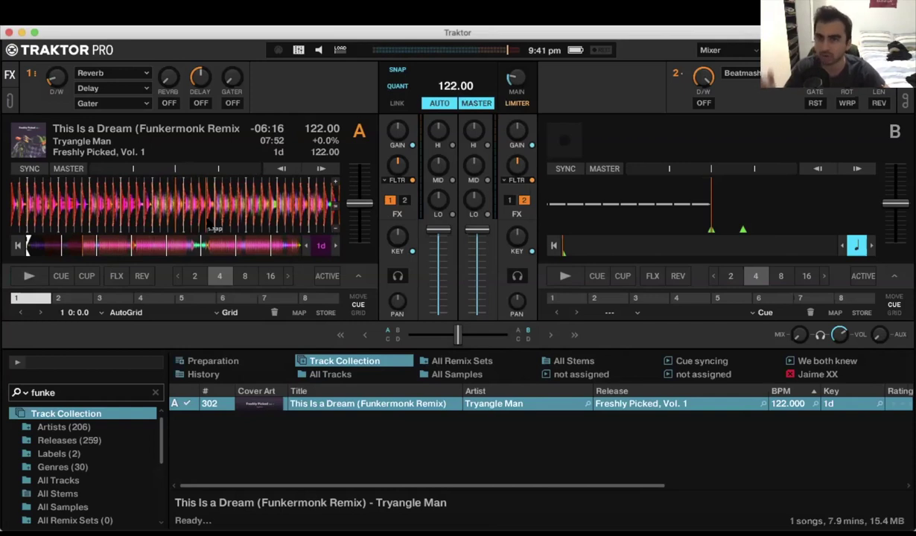
Set the size of decks A and B to Parallel Full in the Decks Layout preferences and close the Preferences.
{"action": "mouse_move", "coordinate": [409, 166]}
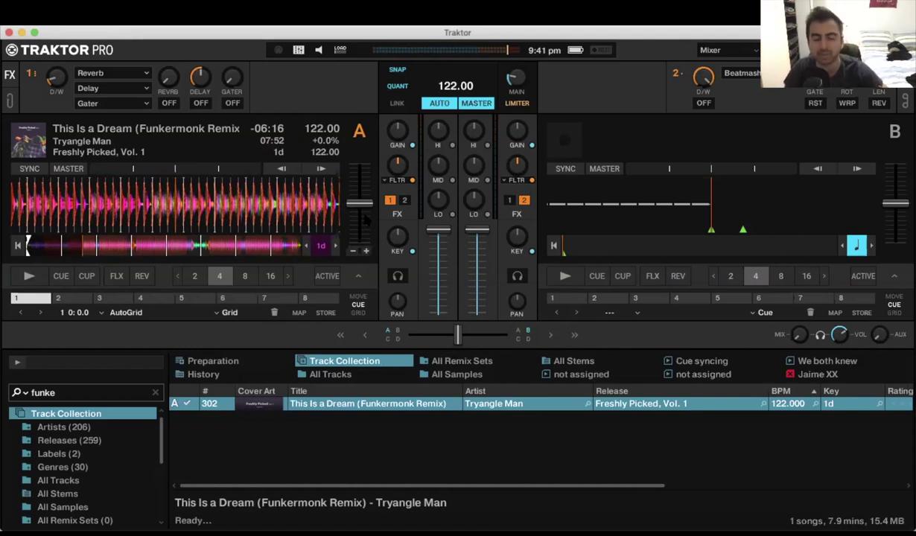
{"action": "key", "text": "super+comma"}
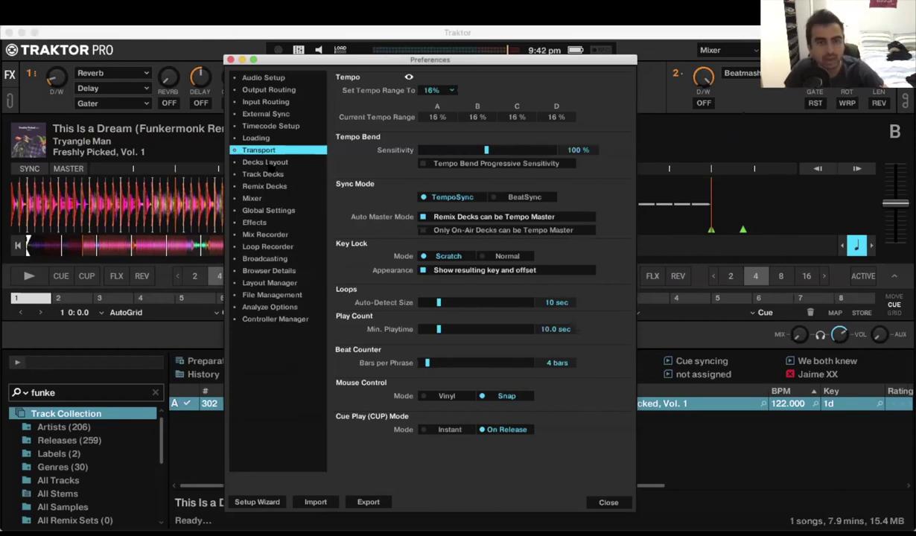
{"action": "left_click", "coordinate": [268, 163]}
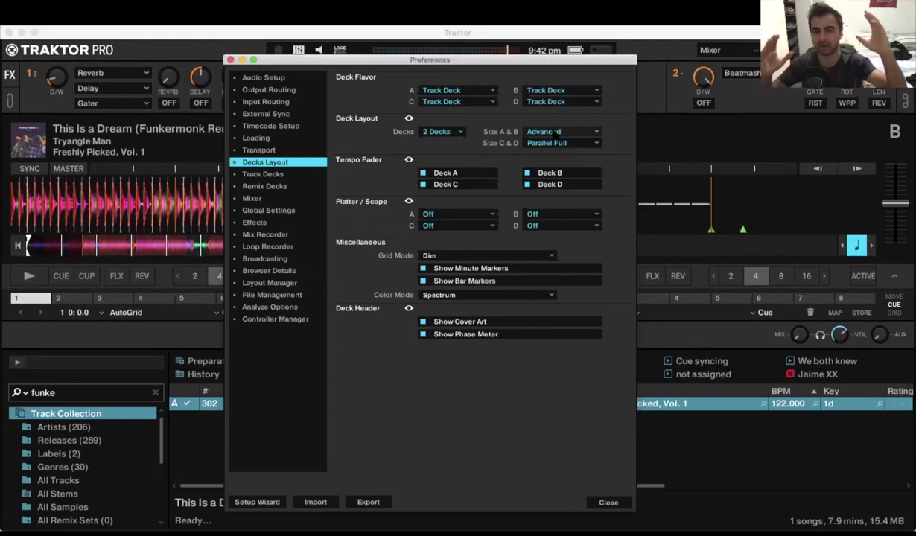
{"action": "left_click", "coordinate": [608, 502]}
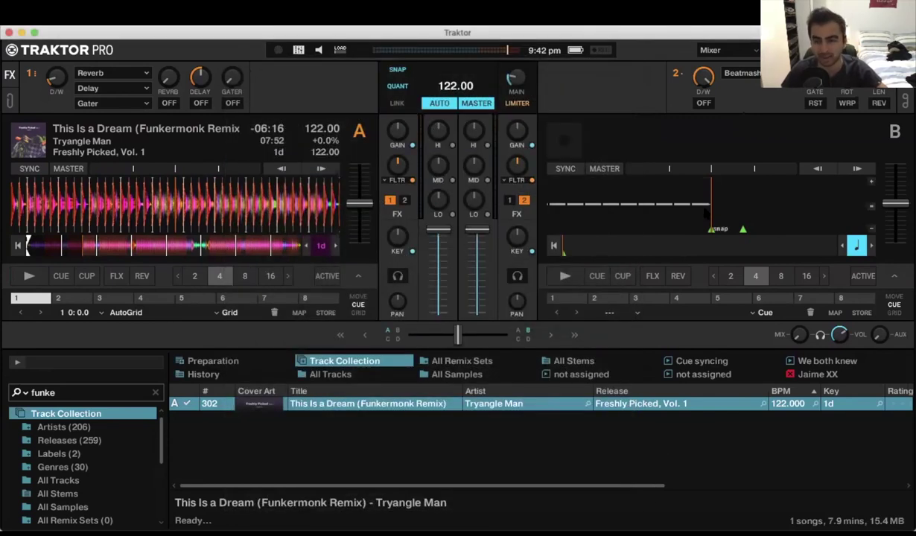
{"action": "key", "text": "super+comma"}
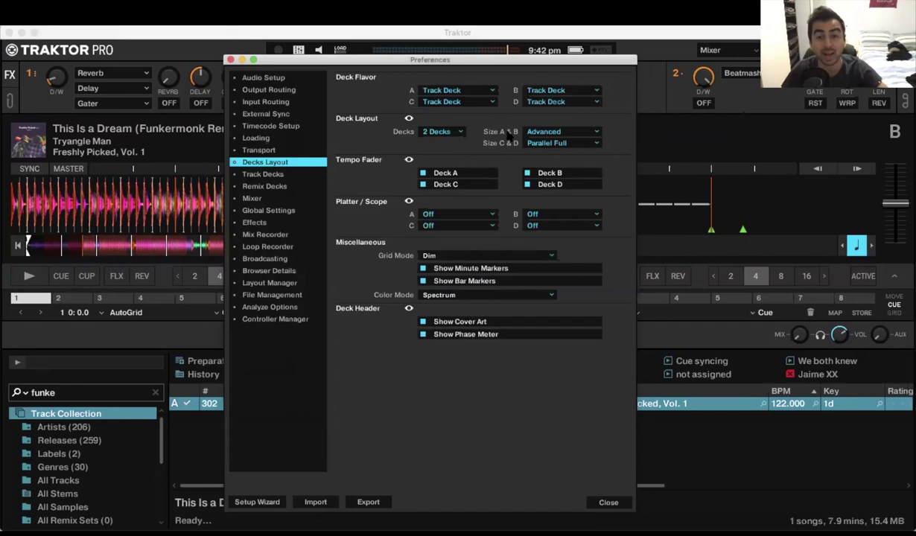
{"action": "left_click", "coordinate": [551, 133]}
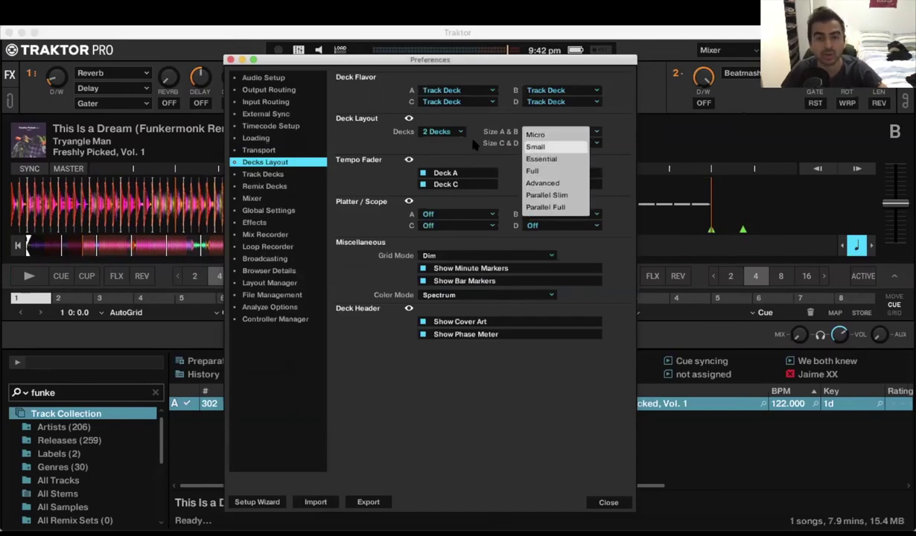
{"action": "left_click", "coordinate": [543, 183]}
{"action": "left_click", "coordinate": [552, 131]}
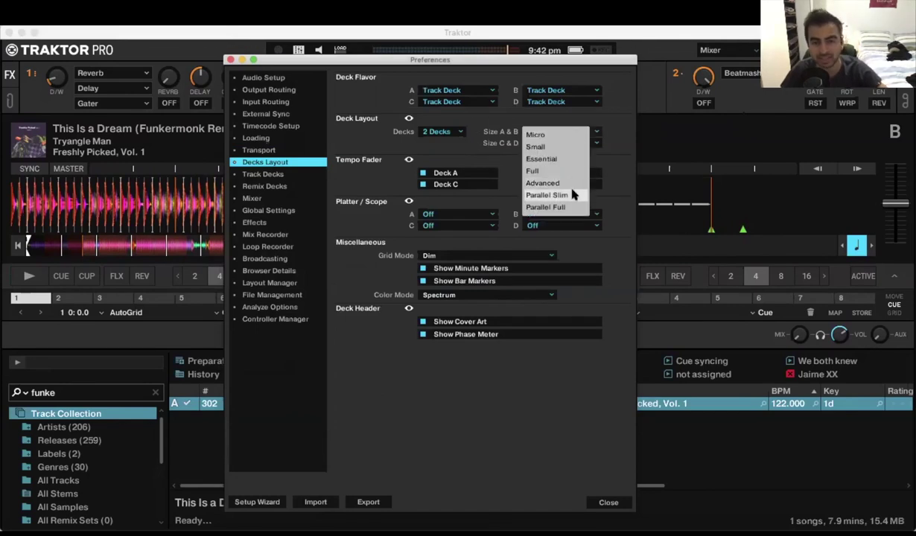
{"action": "left_click", "coordinate": [546, 207]}
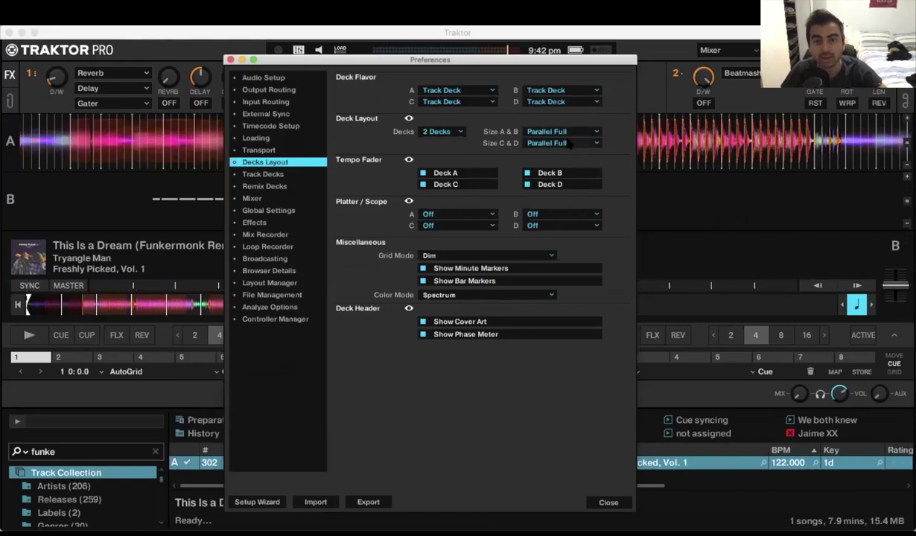
{"action": "left_click", "coordinate": [609, 502]}
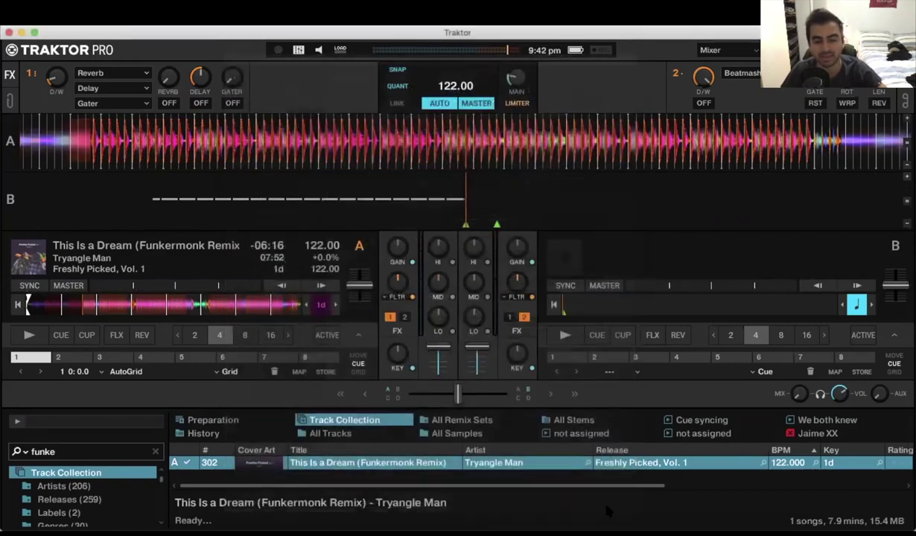
Find tracks in keys compatible with 1d in the enlarged browser and load Taeuschungs-Blume onto deck B.
{"action": "key", "text": "Tab"}
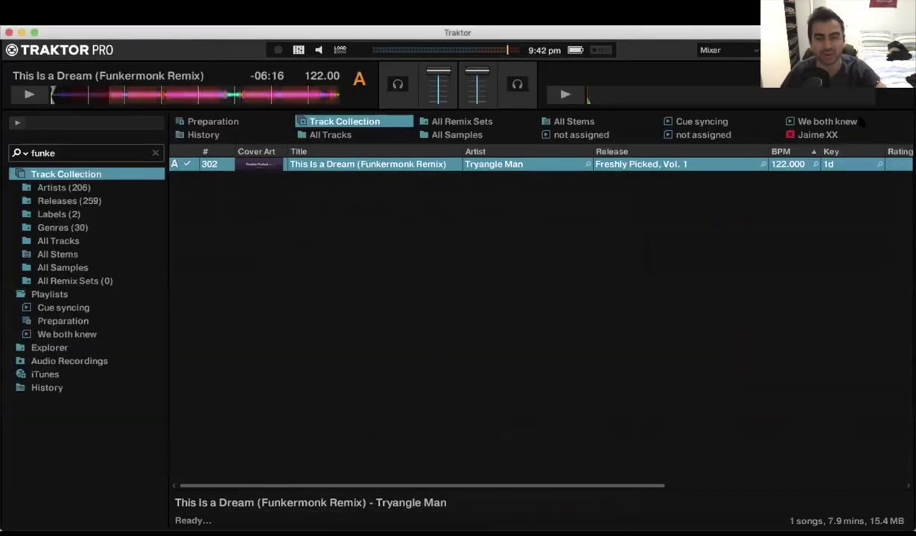
{"action": "left_click", "coordinate": [878, 164]}
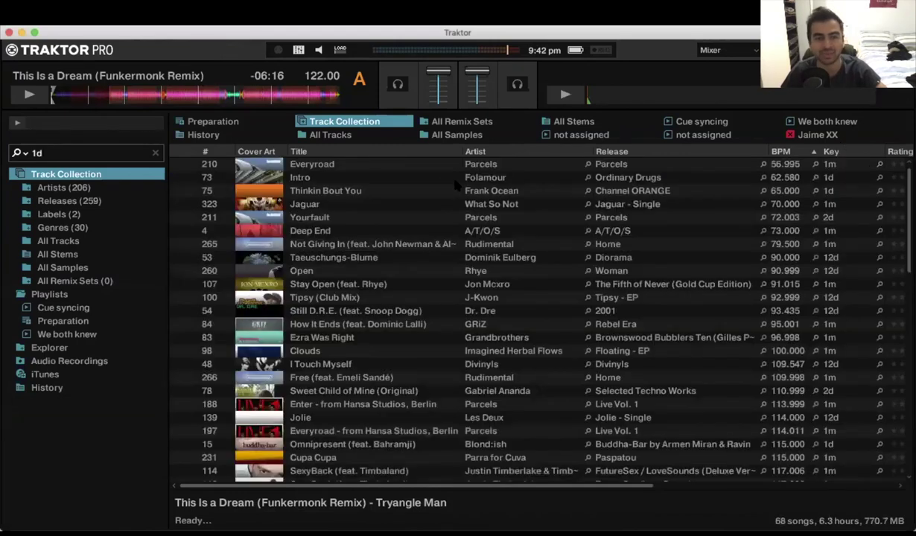
{"action": "left_click", "coordinate": [367, 177]}
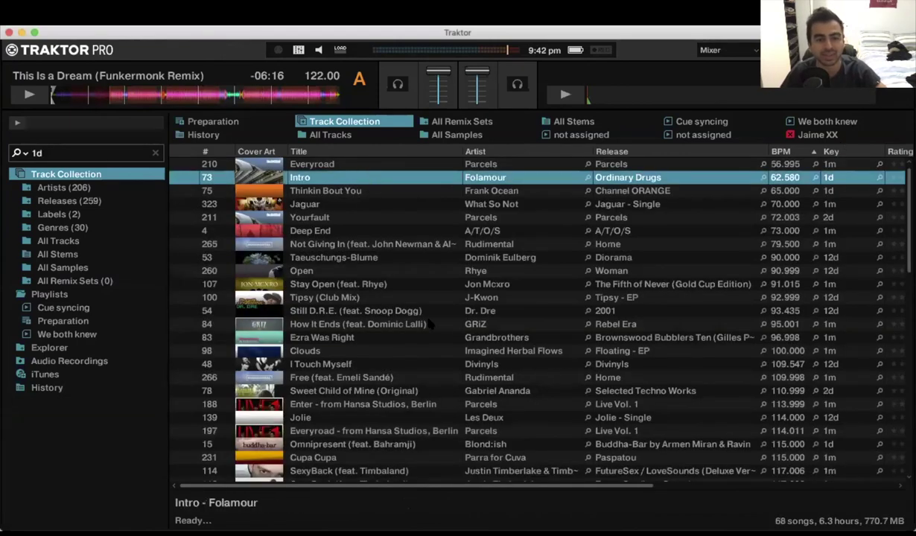
{"action": "left_click", "coordinate": [331, 258]}
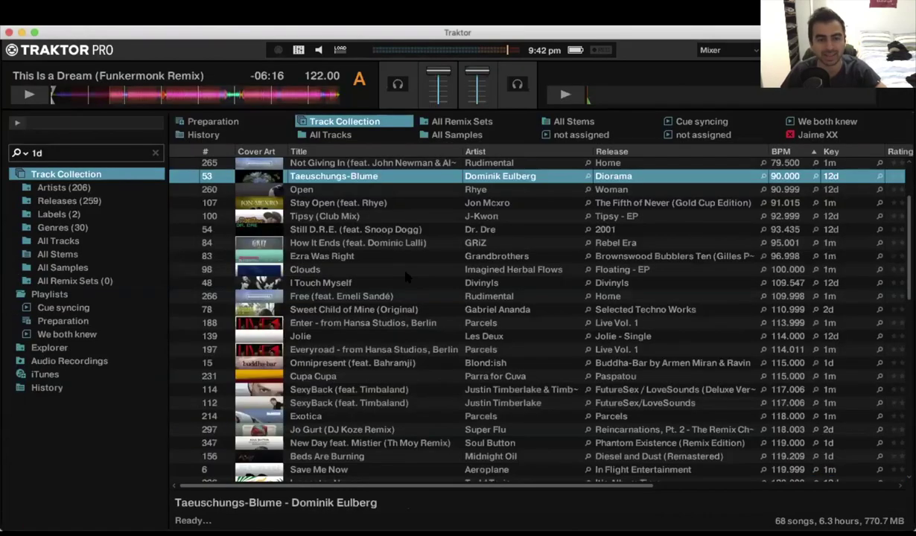
{"action": "key", "text": "ctrl+Right"}
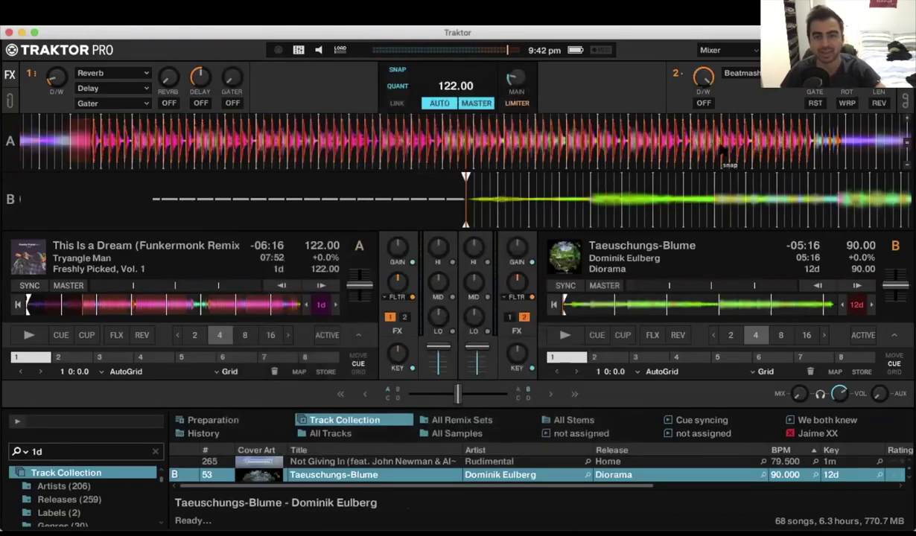
Play deck A with sync enabled and jump to about the last minute of its track.
{"action": "left_click", "coordinate": [29, 285]}
{"action": "left_click", "coordinate": [28, 335]}
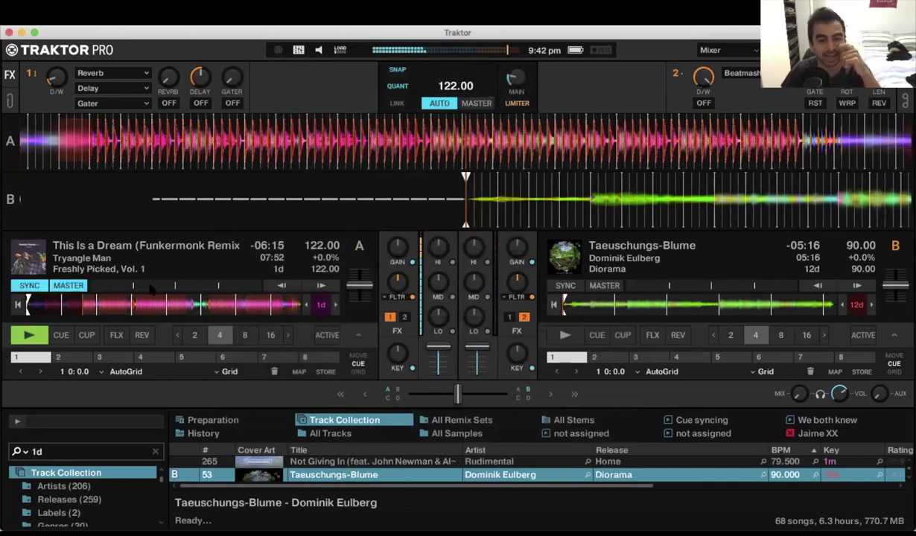
{"action": "left_click", "coordinate": [268, 304]}
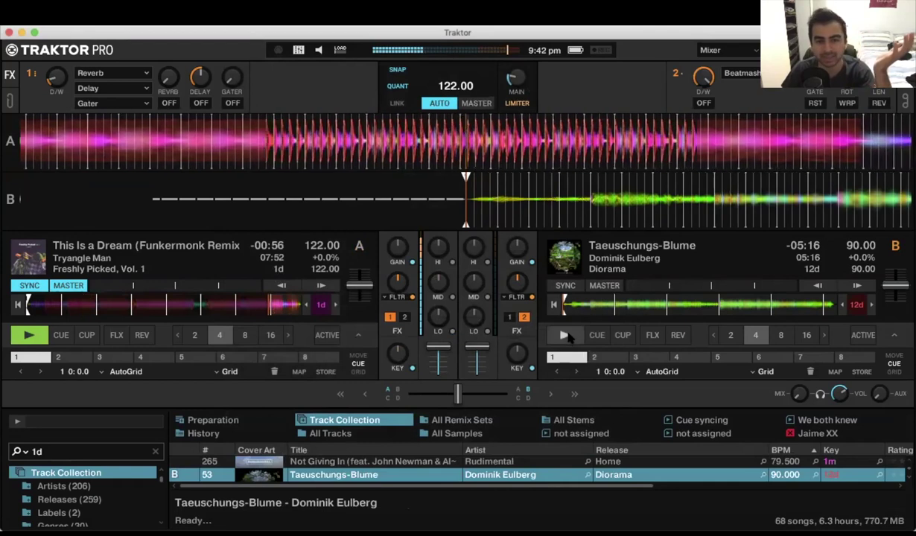
Play deck B synced to deck A with its low EQ reduced, and stop both decks.
{"action": "left_click", "coordinate": [565, 336]}
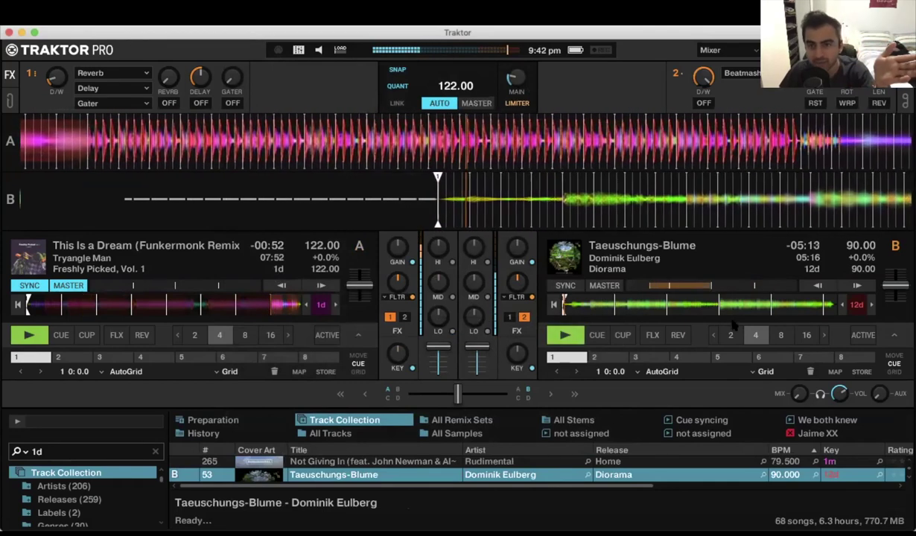
{"action": "left_click", "coordinate": [565, 286]}
{"action": "left_click_drag", "start_coordinate": [474, 318], "coordinate": [475, 372]}
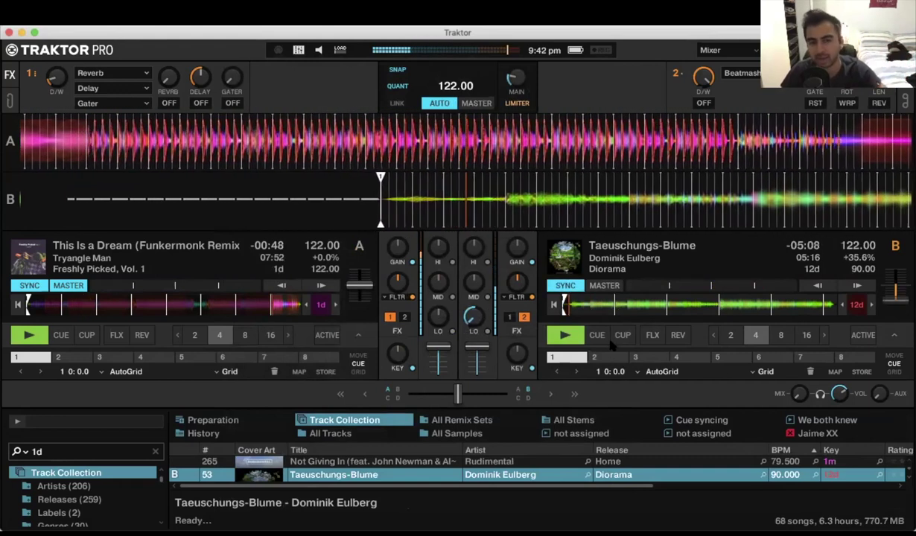
{"action": "left_click", "coordinate": [565, 336]}
{"action": "left_click", "coordinate": [29, 337]}
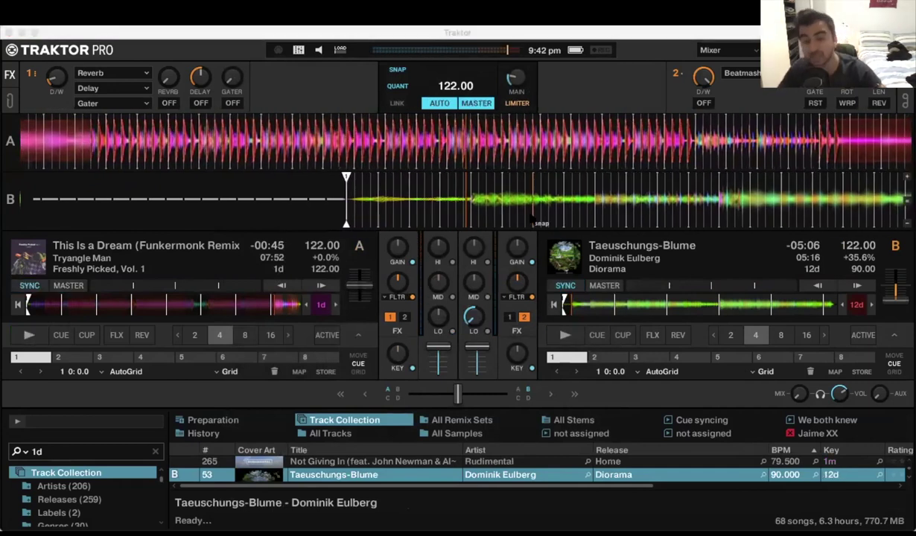
Keep decks A and B at Parallel Full, set the deck layout to 4 Decks, and close the Preferences.
{"action": "key", "text": "super+comma"}
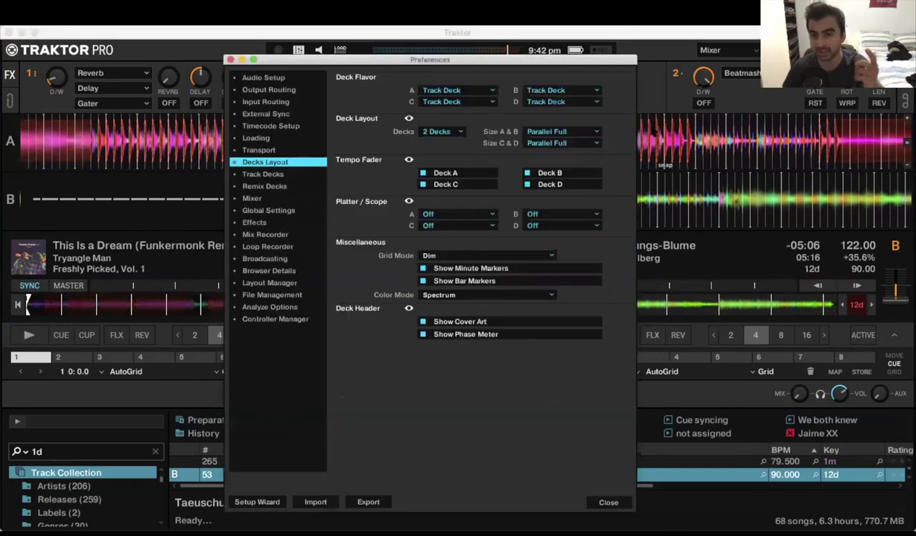
{"action": "left_click", "coordinate": [563, 133]}
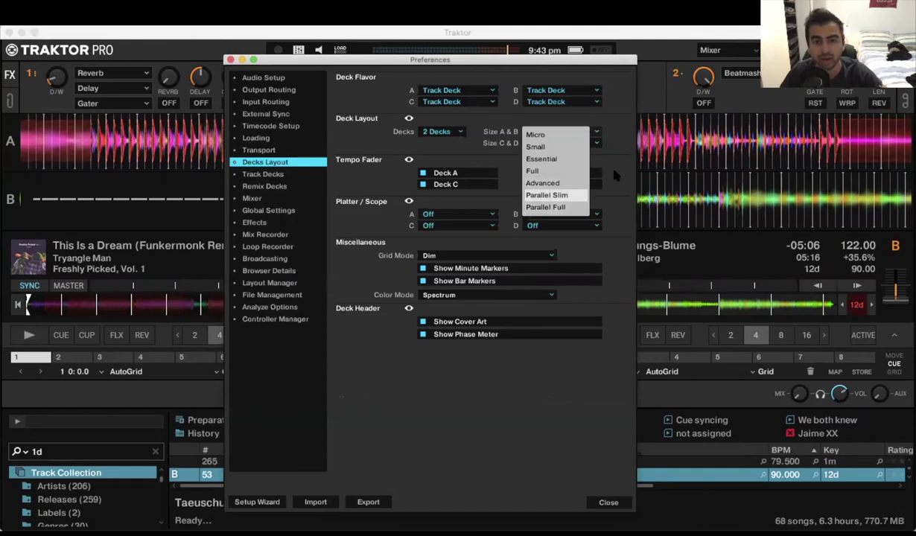
{"action": "left_click", "coordinate": [566, 207]}
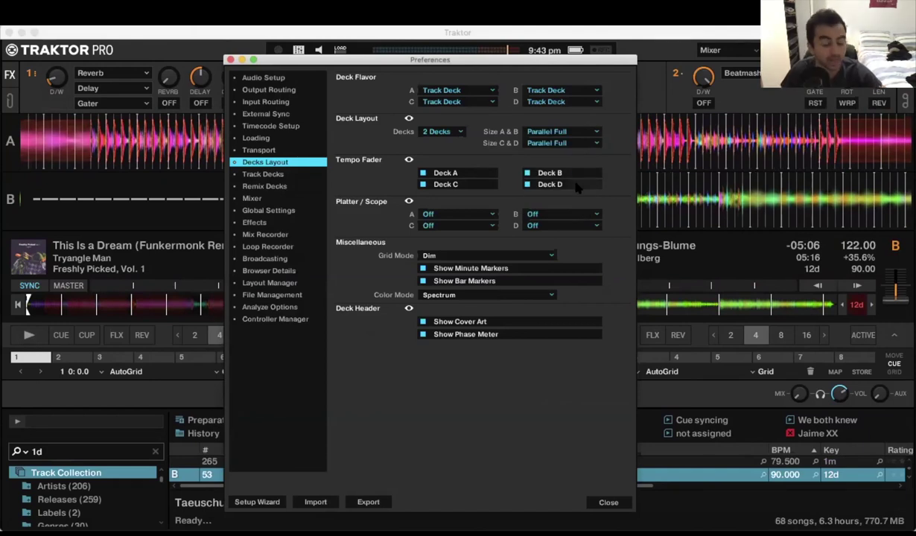
{"action": "left_click", "coordinate": [461, 132]}
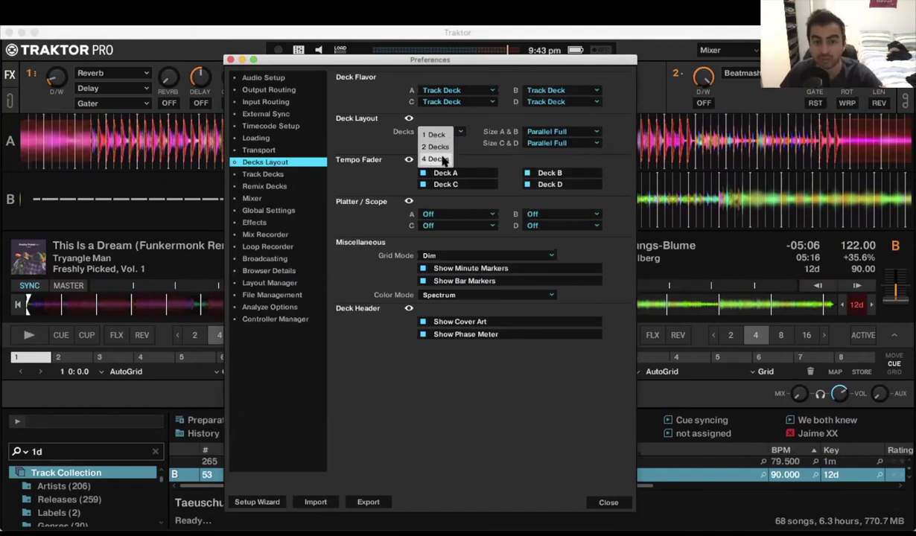
{"action": "left_click", "coordinate": [427, 156]}
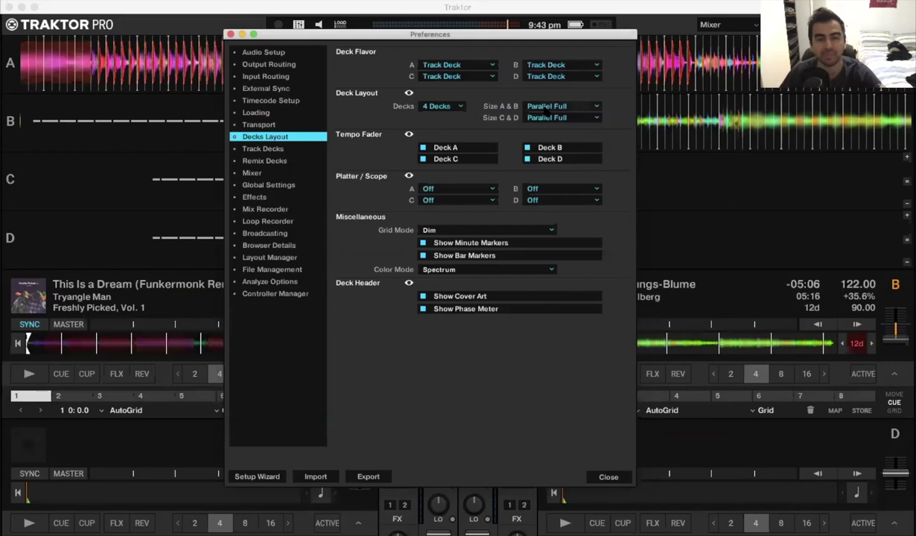
{"action": "left_click", "coordinate": [608, 478]}
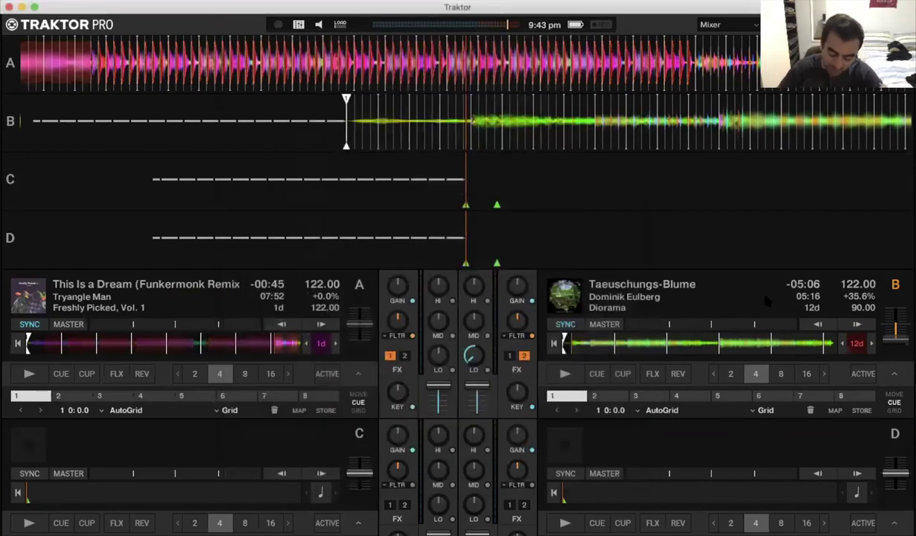
Set the number of decks back to 2 Decks in the Decks Layout preferences.
{"action": "key", "text": "super+comma"}
{"action": "left_click", "coordinate": [445, 107]}
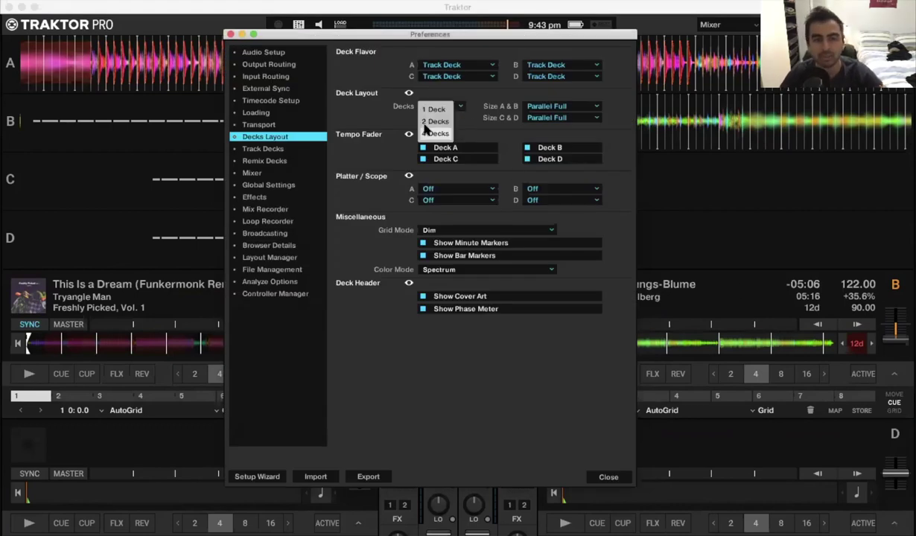
{"action": "left_click", "coordinate": [435, 121]}
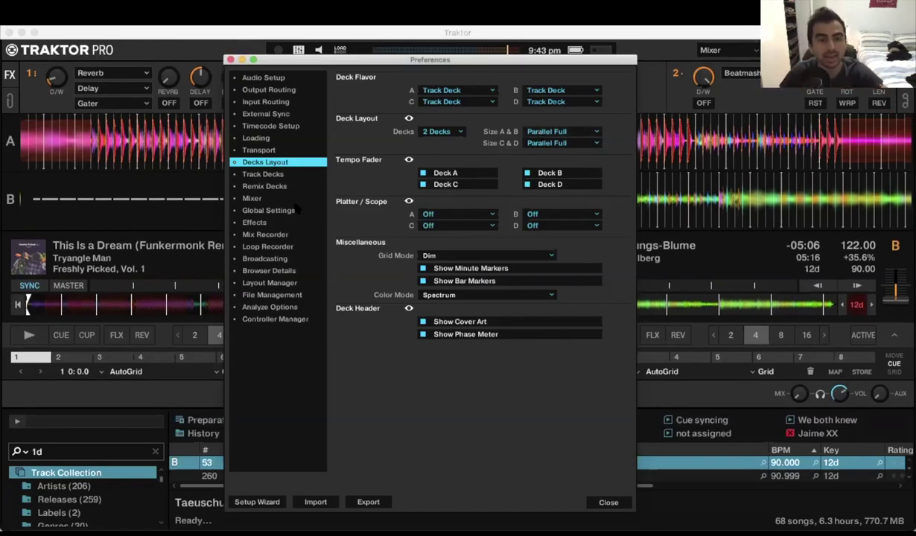
Set the FX1 unit routing to Send with 2 FX Units in the Effects preferences and close the Preferences.
{"action": "left_click", "coordinate": [257, 220]}
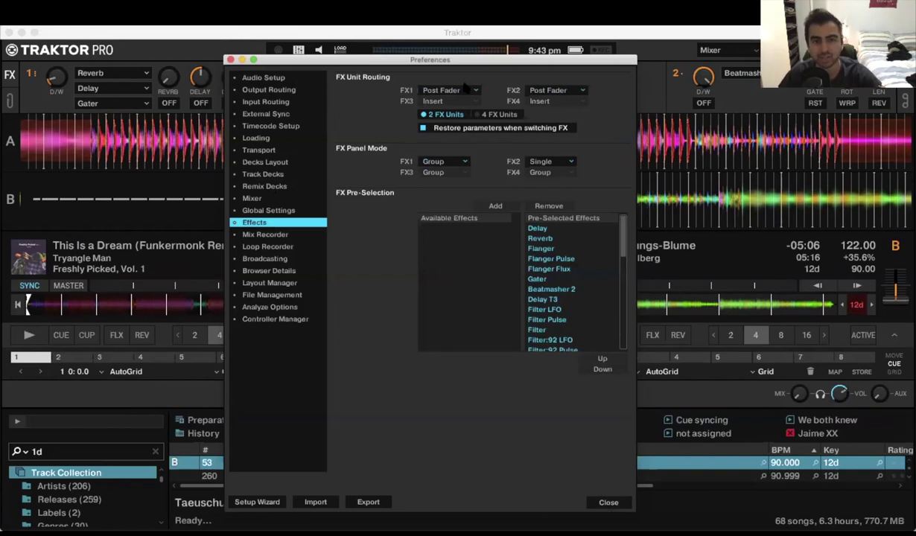
{"action": "left_click", "coordinate": [423, 115]}
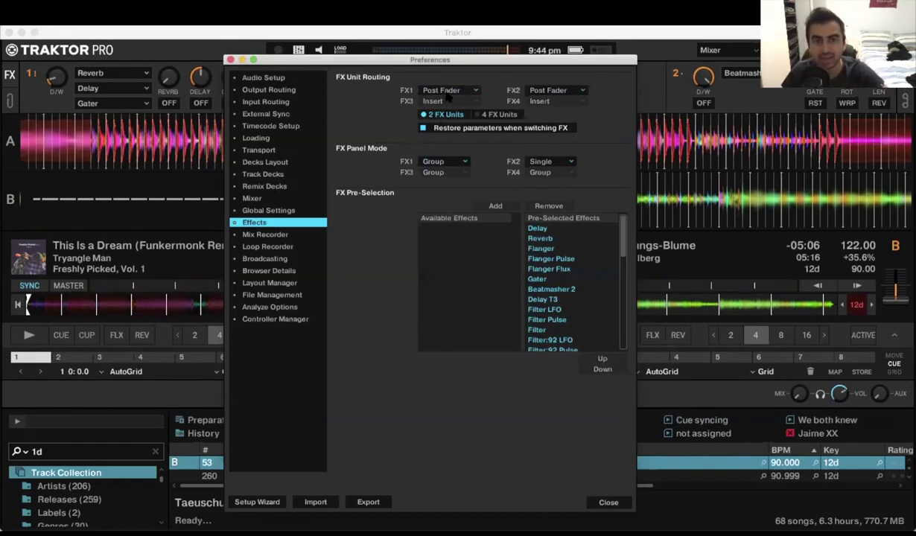
{"action": "left_click", "coordinate": [449, 90]}
{"action": "left_click", "coordinate": [468, 72]}
{"action": "left_click", "coordinate": [456, 91]}
{"action": "left_click", "coordinate": [447, 91]}
{"action": "left_click", "coordinate": [445, 91]}
{"action": "left_click", "coordinate": [443, 93]}
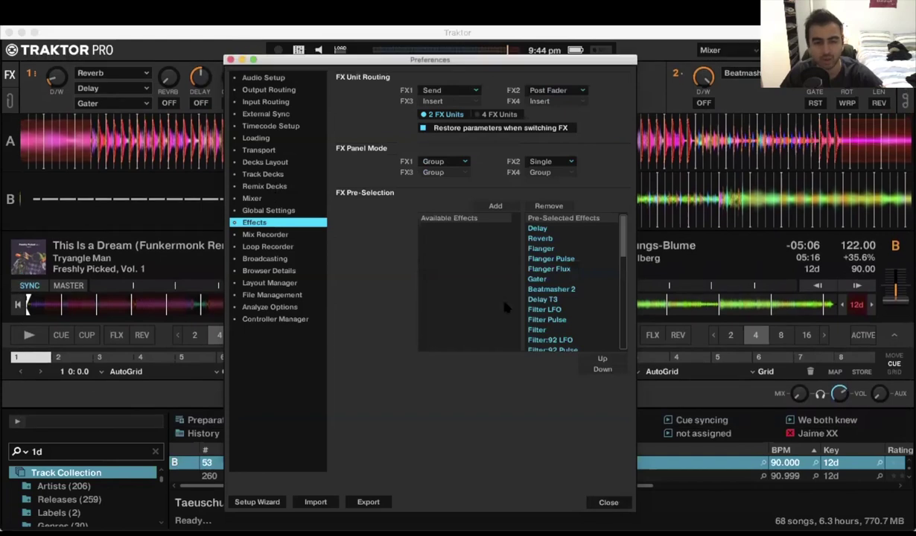
{"action": "left_click", "coordinate": [598, 502]}
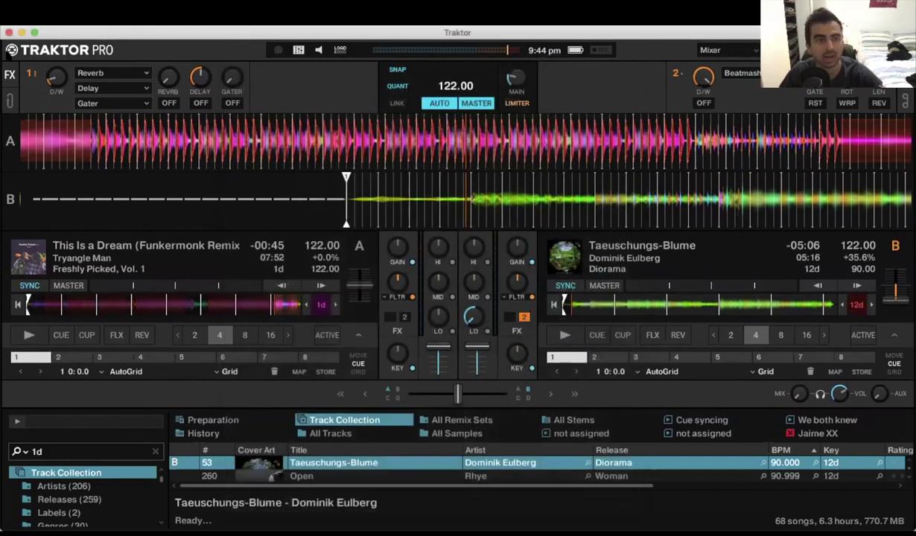
Turn on the Reverb in FX unit 1, adjust the unit's dry/wet amount, and briefly play deck A.
{"action": "left_click", "coordinate": [169, 103]}
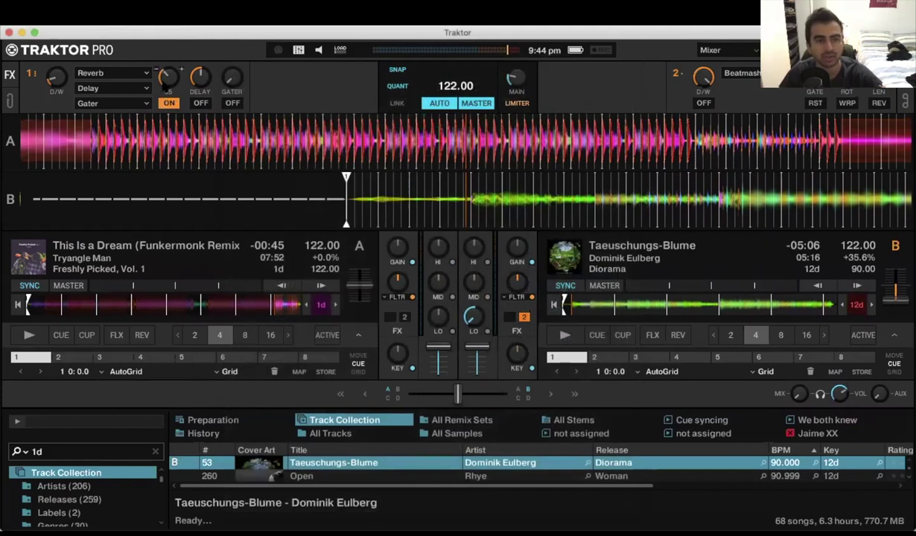
{"action": "left_click_drag", "start_coordinate": [60, 79], "coordinate": [65, 85]}
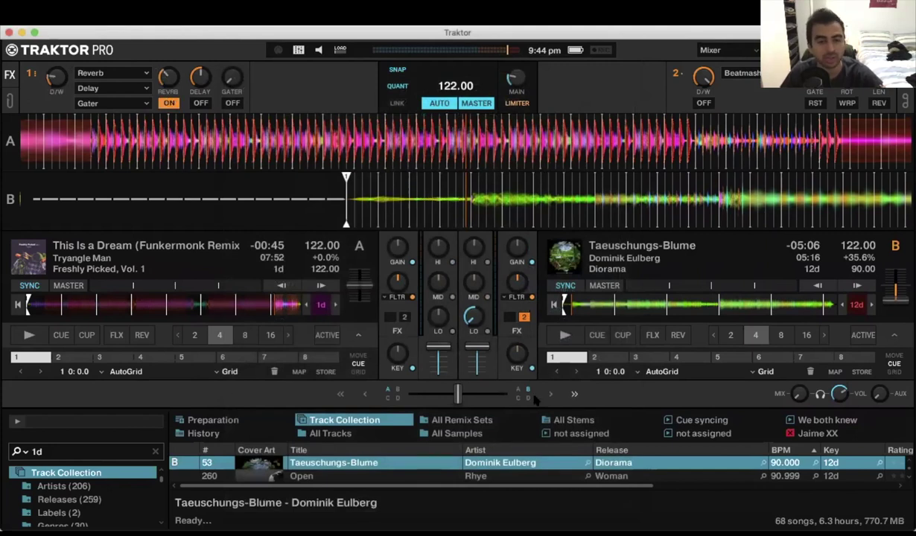
{"action": "left_click", "coordinate": [28, 337]}
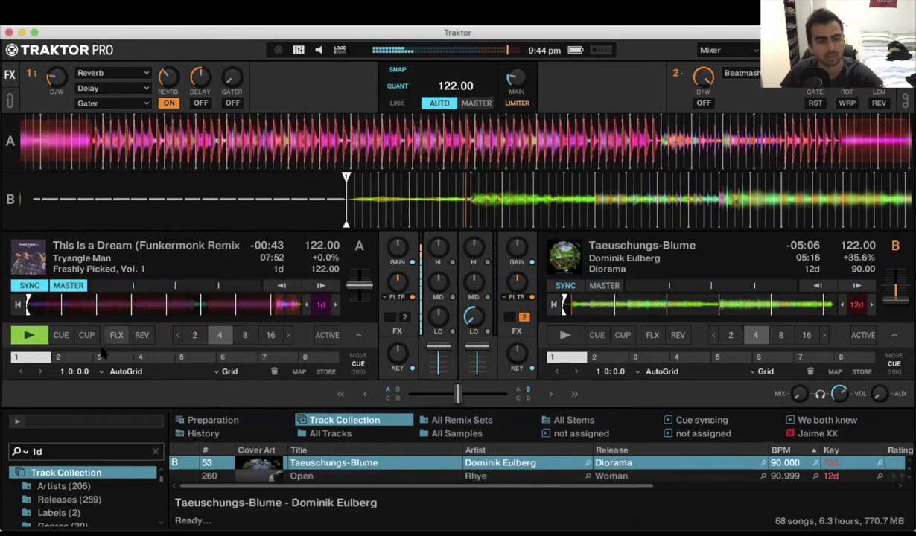
{"action": "left_click", "coordinate": [28, 336]}
Set the FX1 unit routing to Insert in the Effects preferences and close the Preferences.
{"action": "key", "text": "super+comma"}
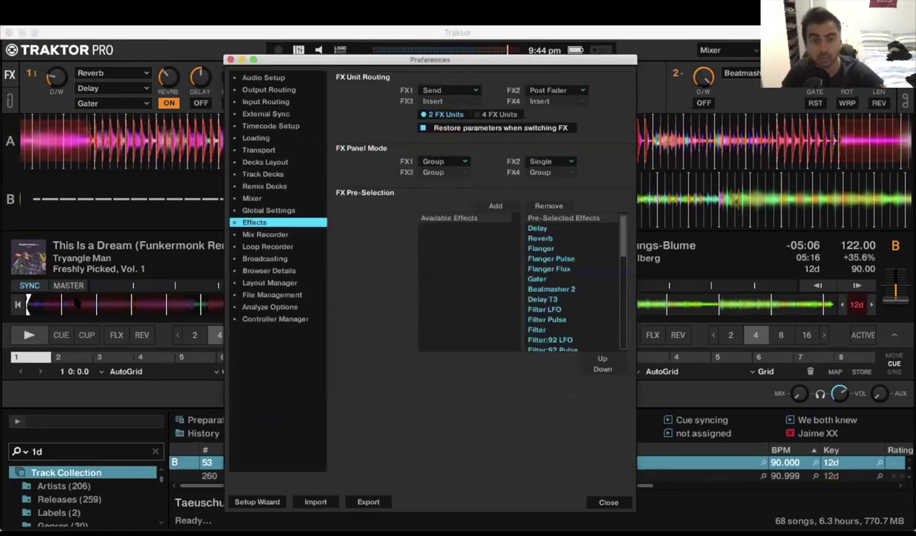
{"action": "left_click", "coordinate": [473, 91]}
{"action": "left_click", "coordinate": [445, 103]}
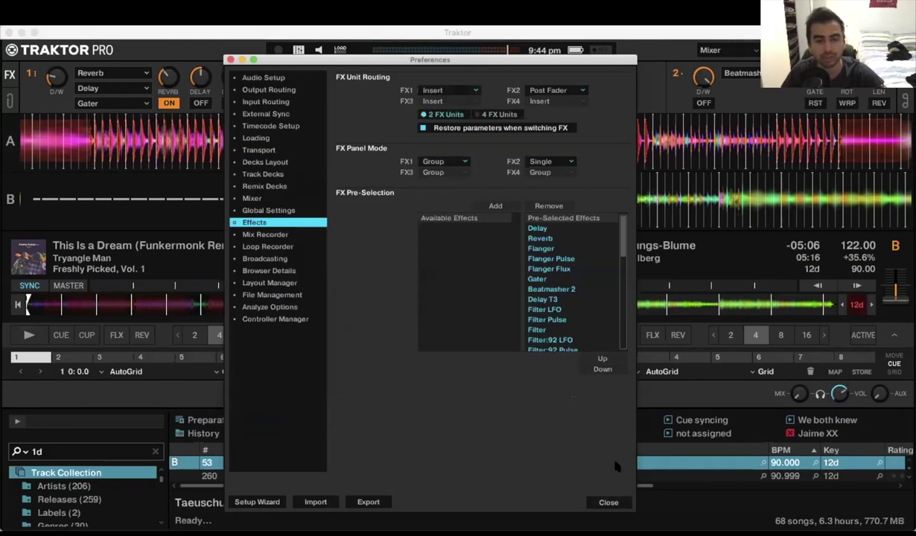
{"action": "left_click", "coordinate": [609, 501]}
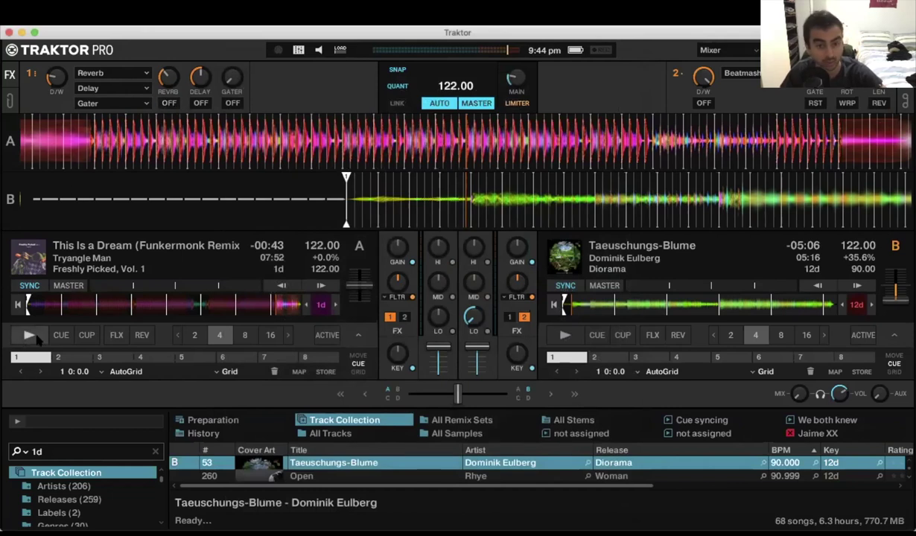
Play deck A with the FX unit 1 reverb, bring its volume fader back up to full, and stop the deck.
{"action": "left_click", "coordinate": [29, 336]}
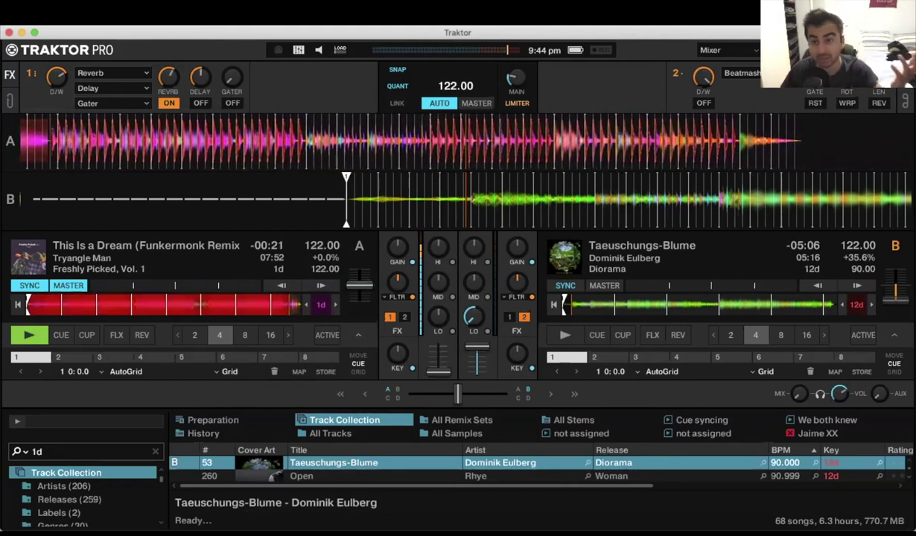
{"action": "left_click_drag", "start_coordinate": [438, 371], "coordinate": [437, 347]}
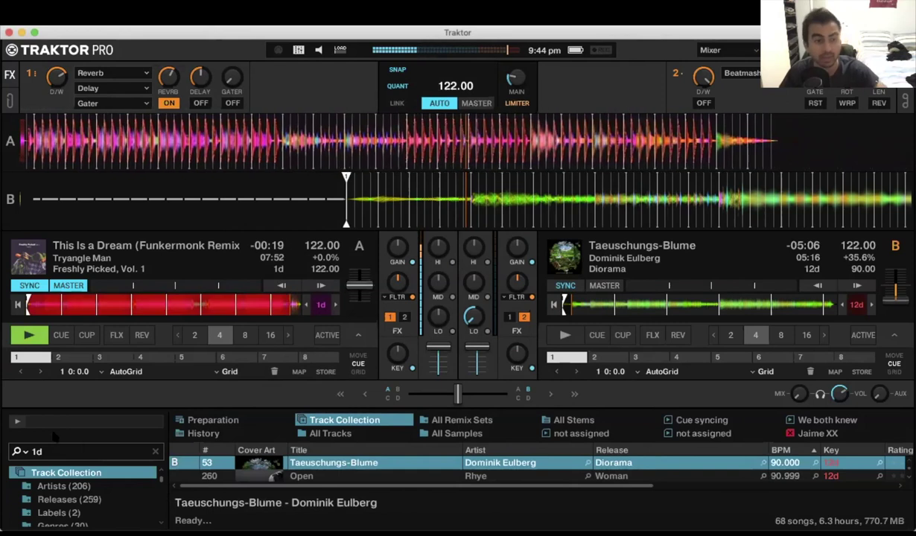
{"action": "left_click", "coordinate": [29, 334]}
Set the FX1 unit routing to Post Fader in the Effects preferences and close the Preferences.
{"action": "key", "text": "super+comma"}
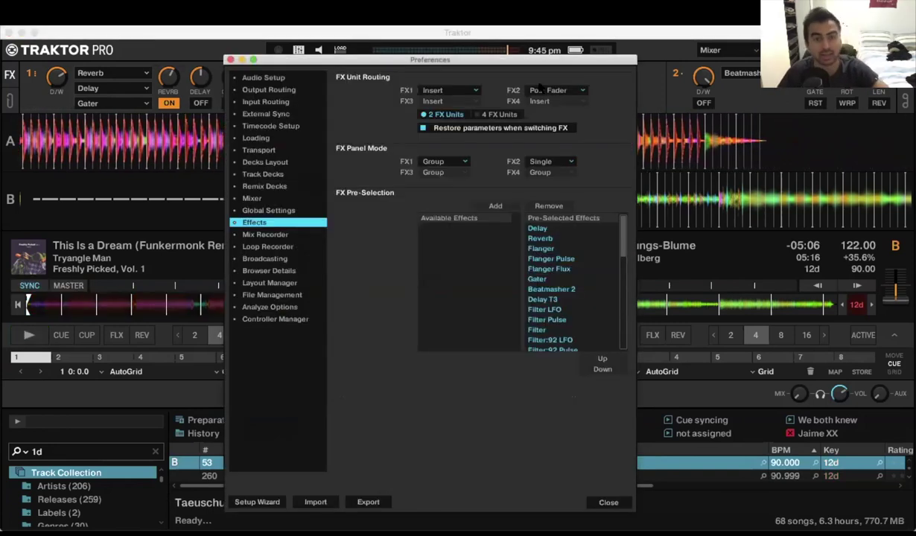
{"action": "left_click", "coordinate": [450, 91]}
{"action": "left_click", "coordinate": [447, 118]}
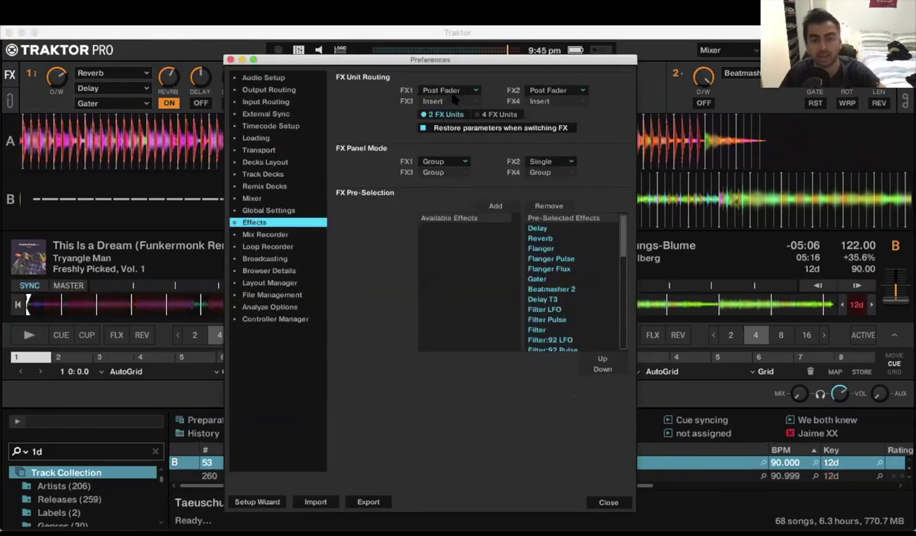
{"action": "left_click", "coordinate": [609, 502]}
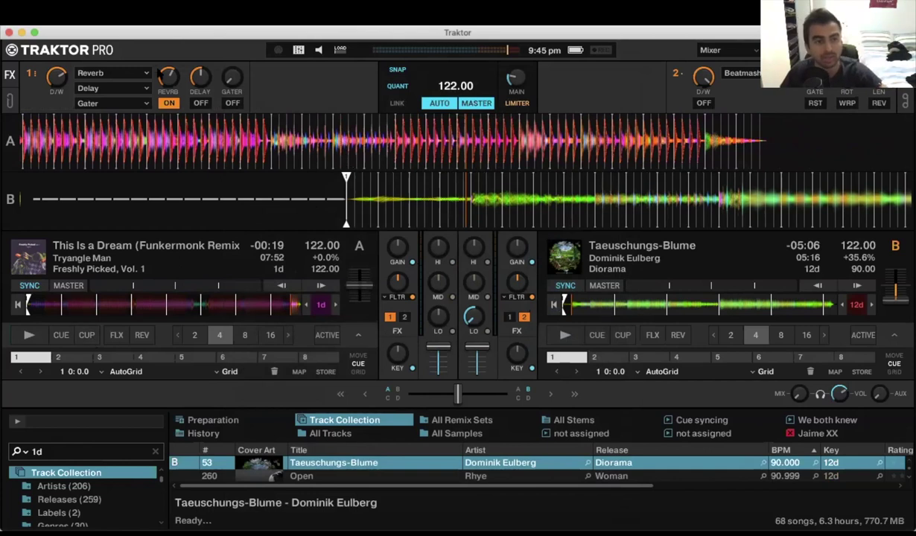
Play deck A, switch the FX unit 1 reverb off and on again, and pull the deck's volume fader down repeatedly to hear the reverb tail.
{"action": "left_click", "coordinate": [169, 103]}
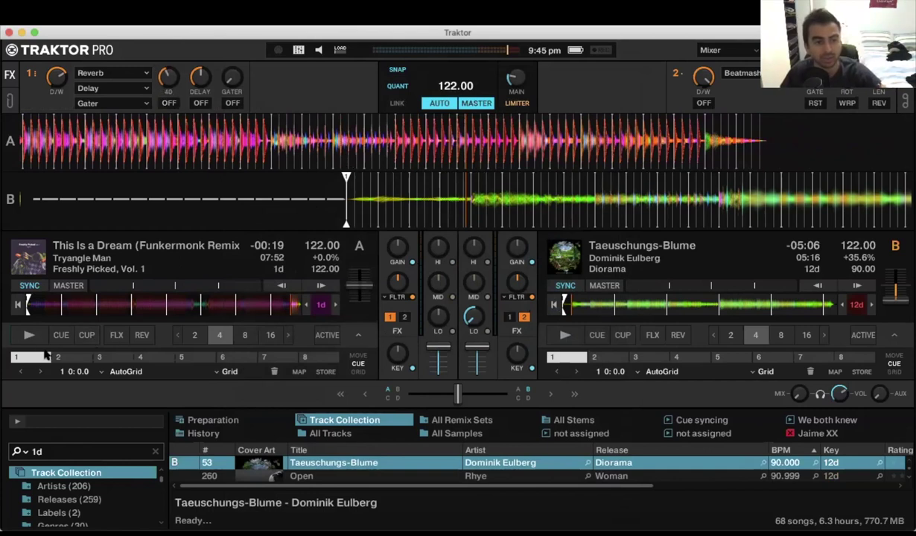
{"action": "left_click", "coordinate": [29, 335]}
{"action": "left_click", "coordinate": [169, 103]}
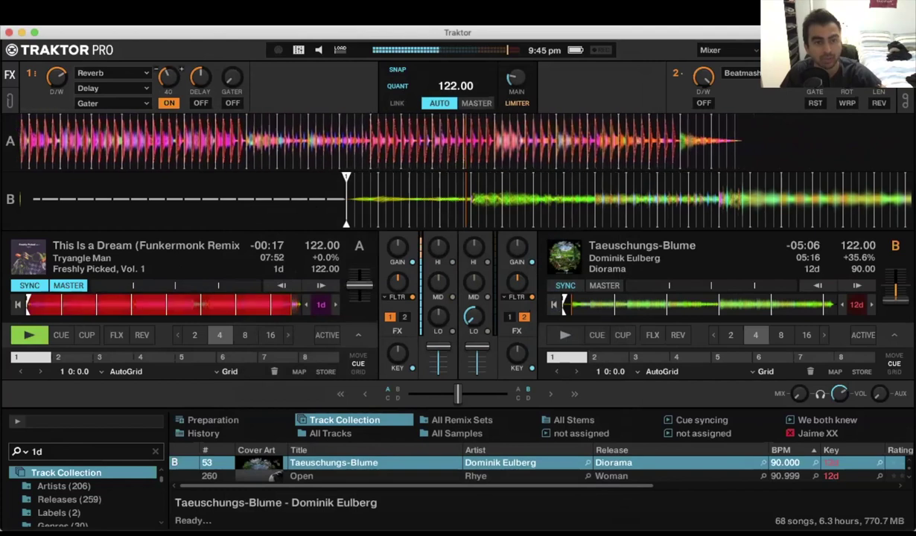
{"action": "left_click_drag", "start_coordinate": [438, 346], "coordinate": [438, 371]}
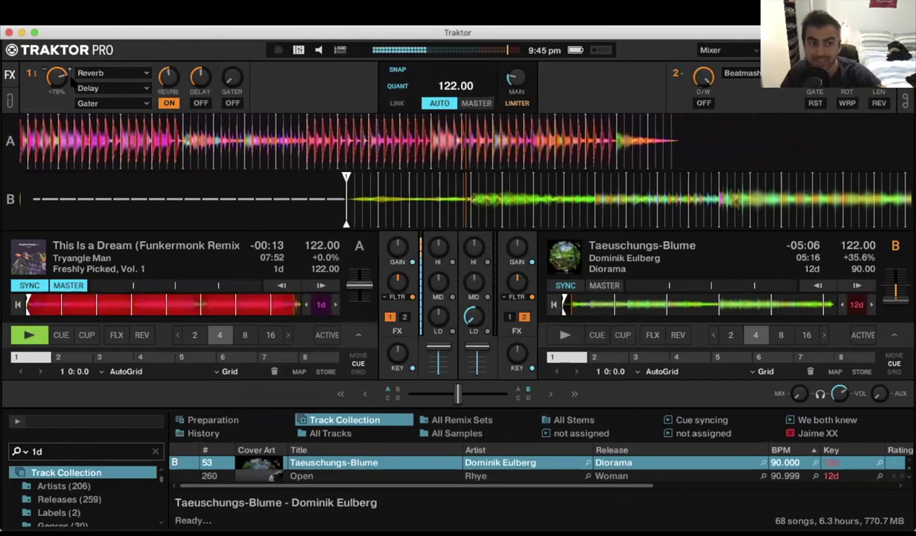
{"action": "left_click_drag", "start_coordinate": [437, 347], "coordinate": [443, 371]}
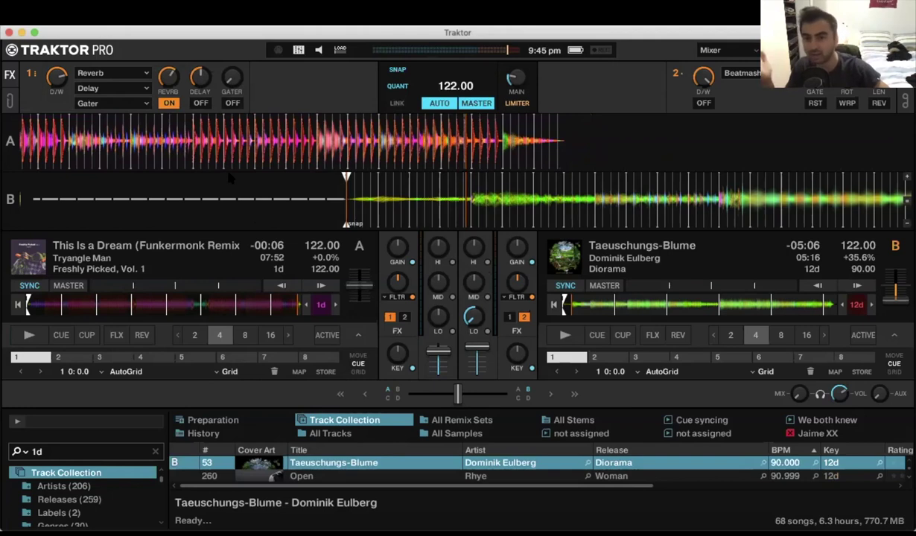
Review the FX1 panel mode options in the Effects preferences, and choose Beatmasher 2 as the effect in FX unit 2.
{"action": "key", "text": "super+comma"}
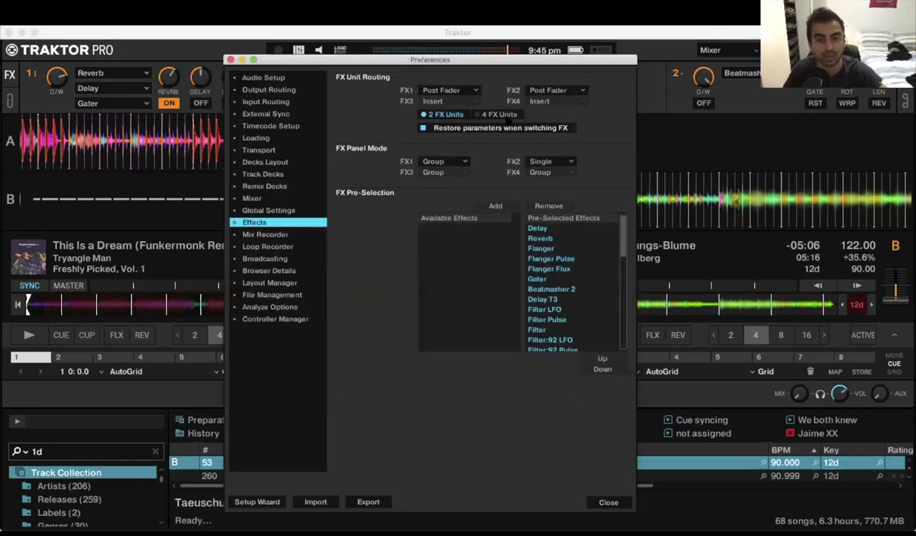
{"action": "left_click", "coordinate": [450, 165]}
{"action": "left_click", "coordinate": [479, 153]}
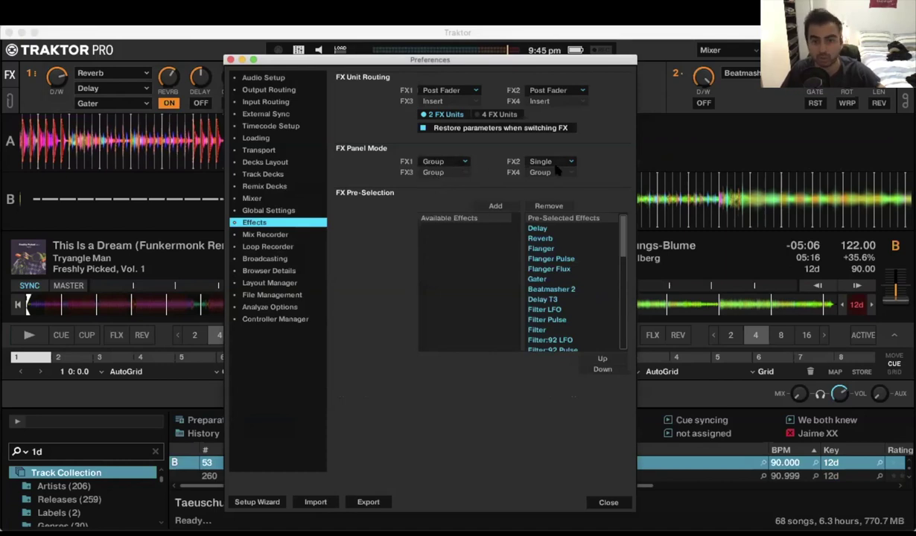
{"action": "key", "text": "Escape"}
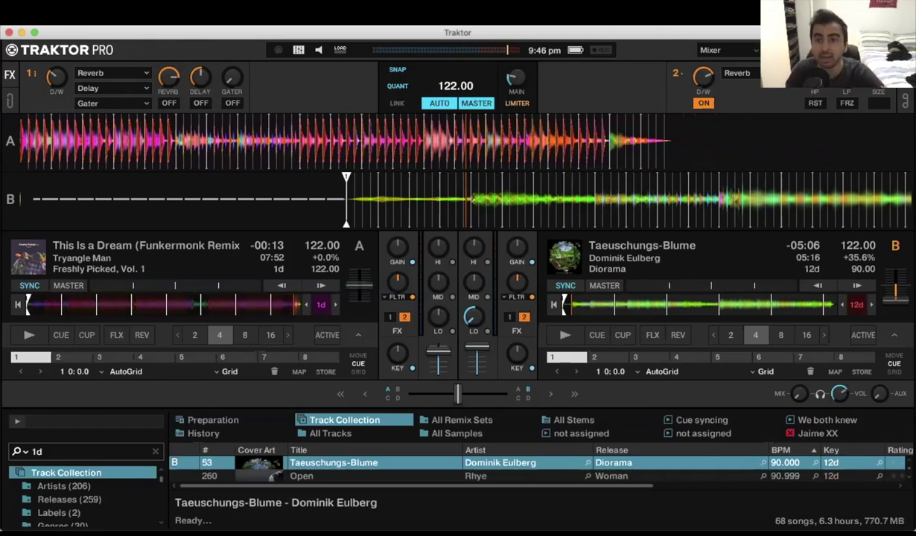
{"action": "left_click", "coordinate": [739, 72]}
{"action": "left_click", "coordinate": [745, 132]}
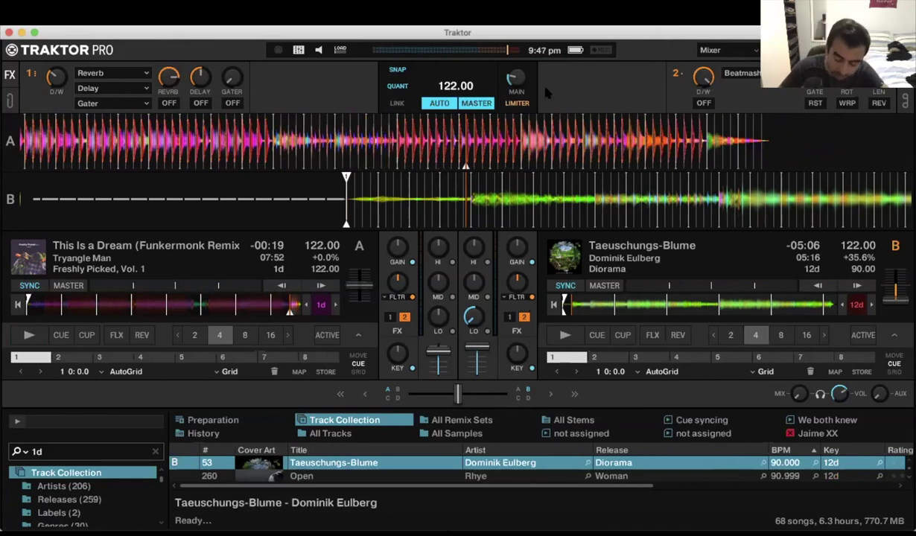
Enable "Analyze new imported tracks" in the File Management preferences and close the Preferences.
{"action": "key", "text": "super+comma"}
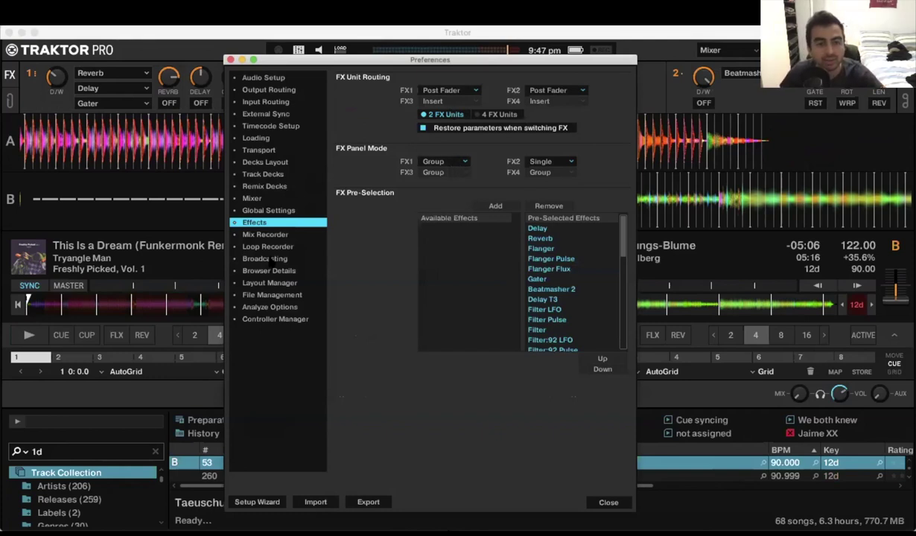
{"action": "left_click", "coordinate": [269, 295]}
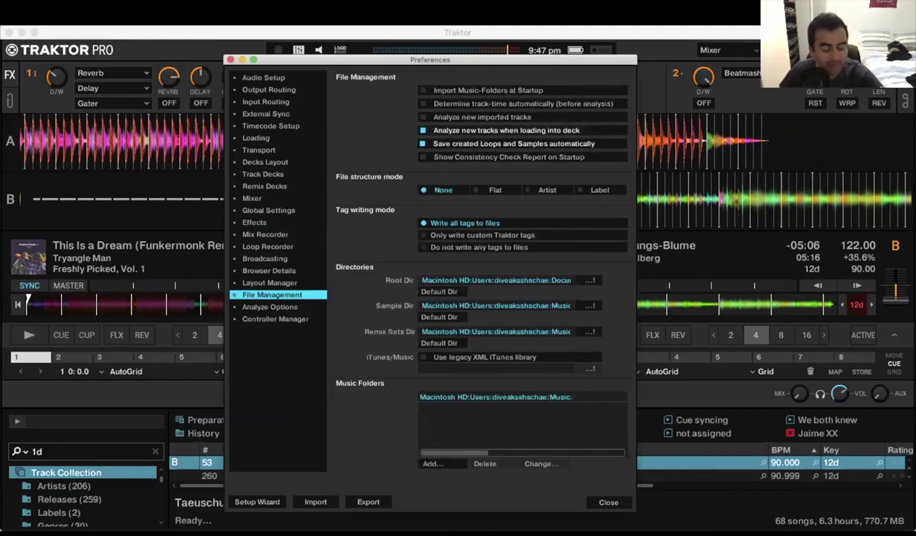
{"action": "left_click", "coordinate": [423, 117]}
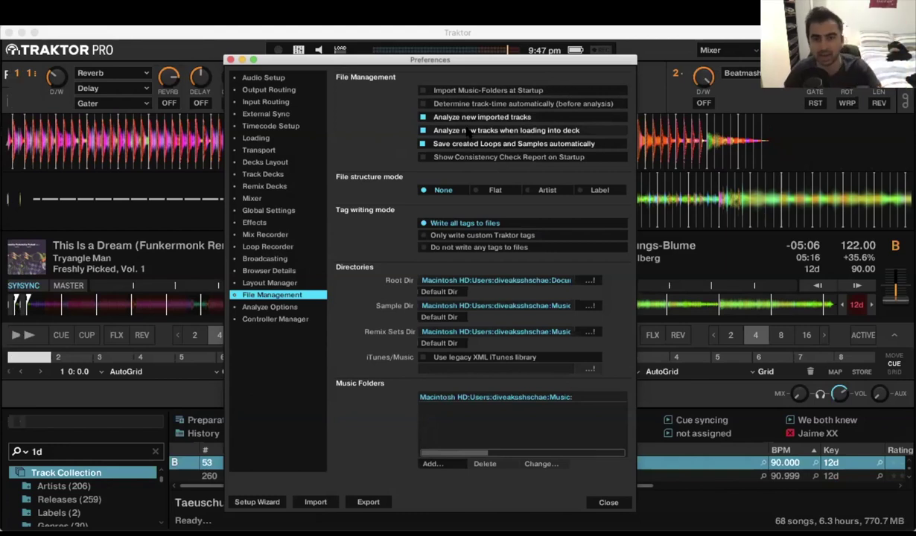
{"action": "left_click", "coordinate": [605, 502]}
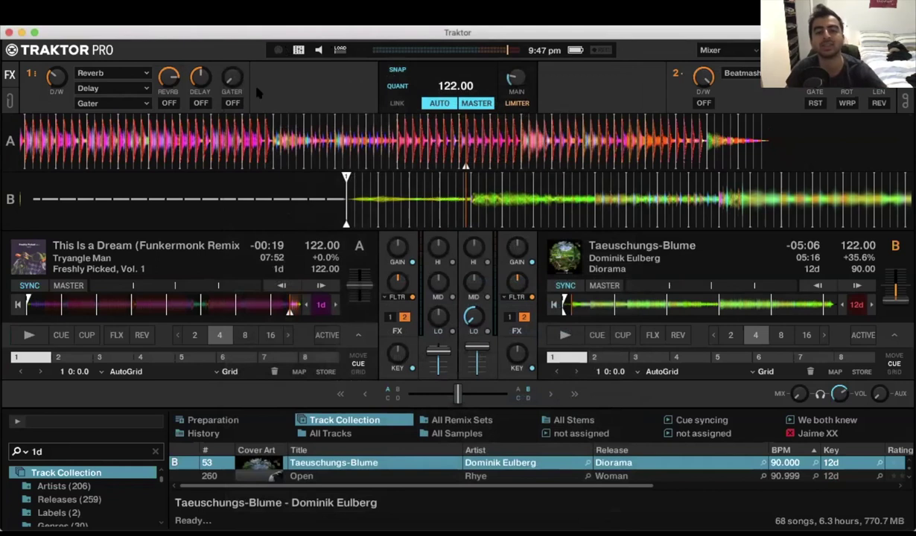
Play deck A from near the track's start, store hotcue 2 at 0:31.5 with Snap and Quant on, and retrigger it repeatedly.
{"action": "left_click", "coordinate": [18, 304]}
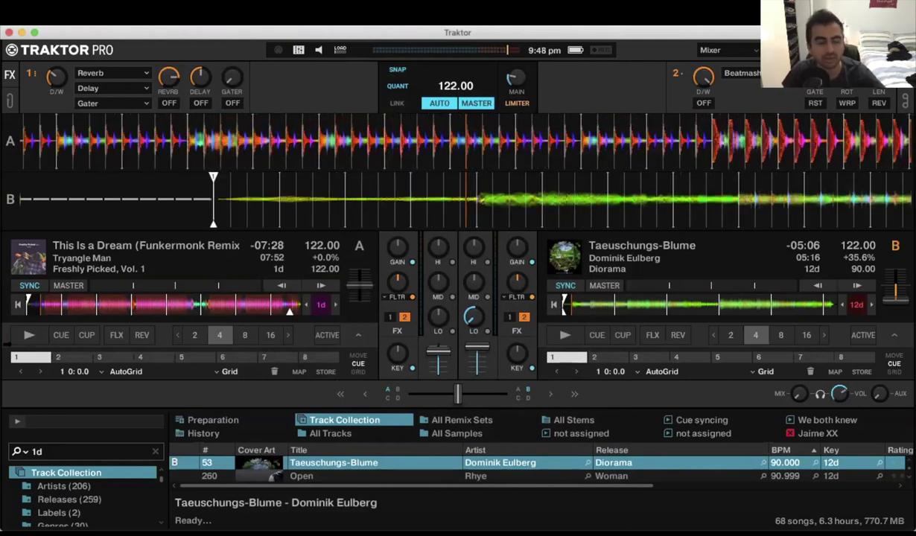
{"action": "left_click", "coordinate": [30, 335]}
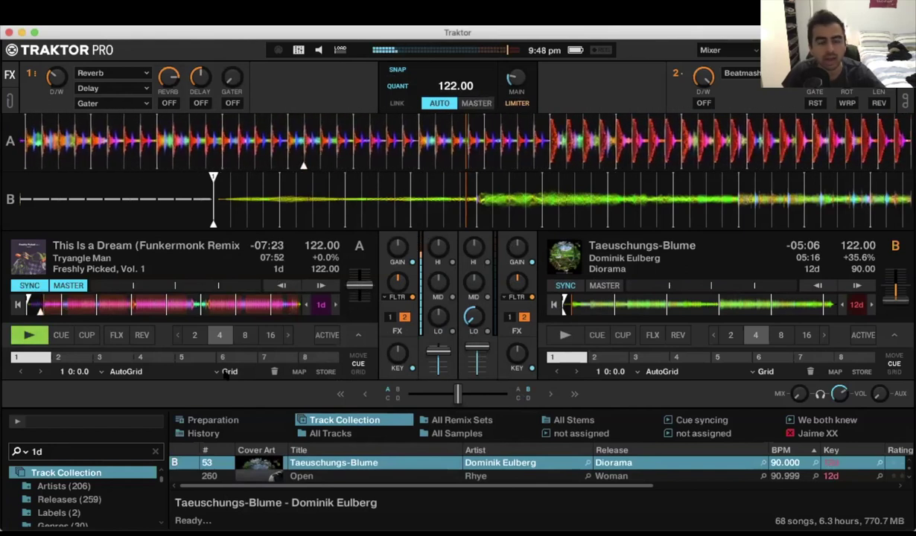
{"action": "left_click", "coordinate": [64, 358]}
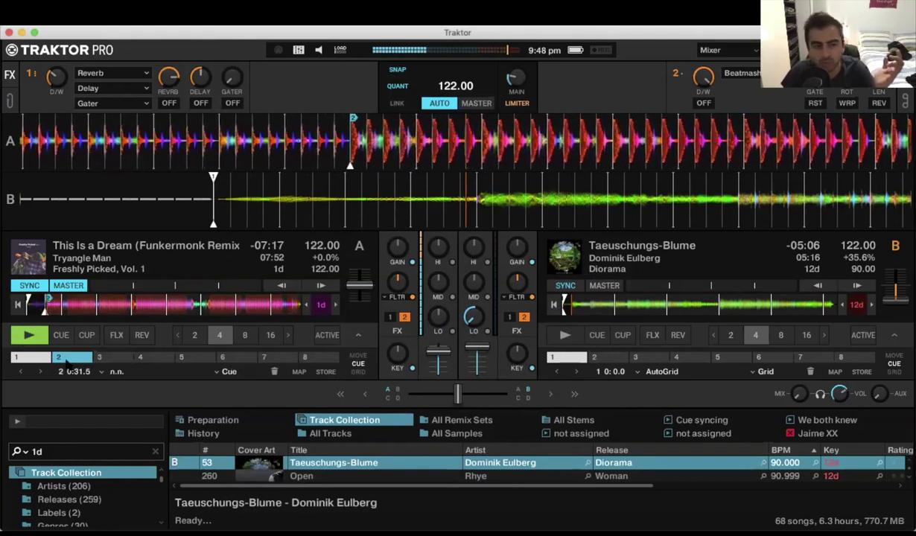
{"action": "left_click", "coordinate": [67, 358]}
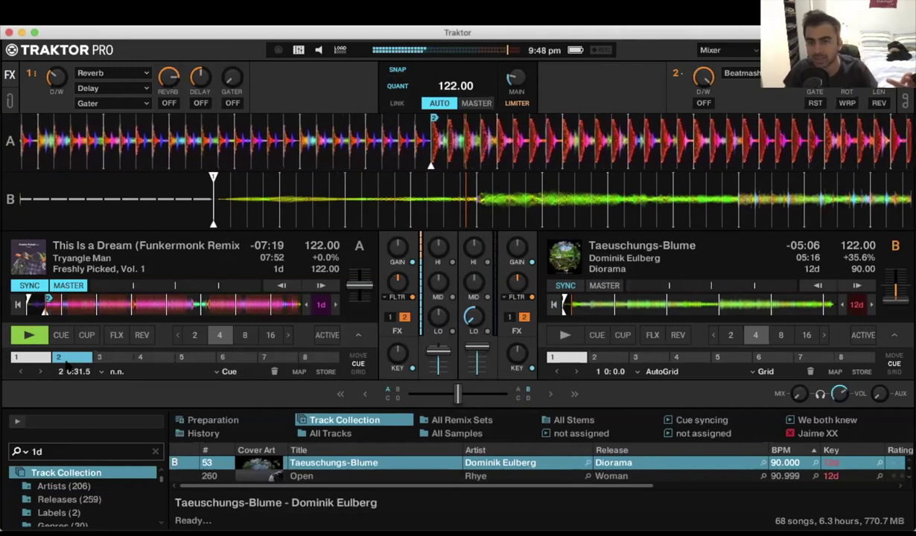
{"action": "left_click", "coordinate": [67, 363]}
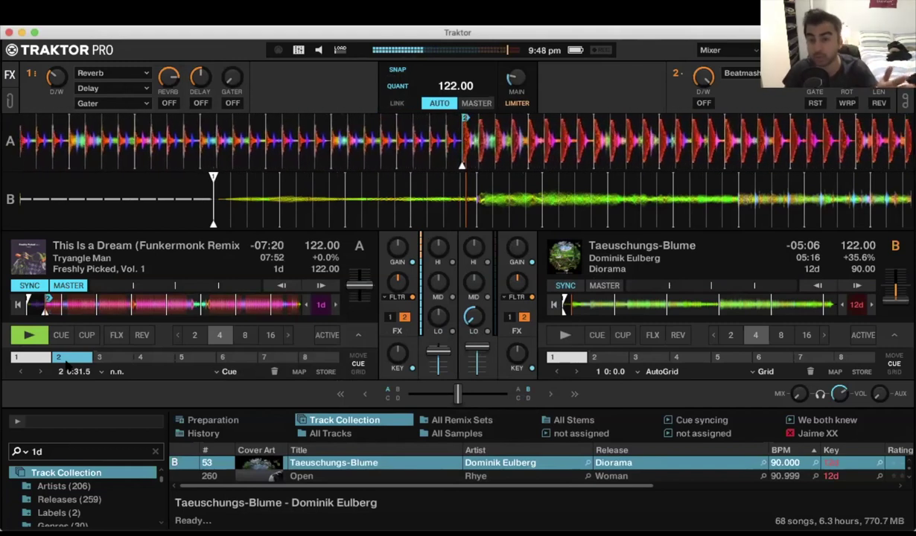
Stop deck A, return to hotcue 2, and examine the cue's alignment with the beatgrid on the magnified waveform.
{"action": "left_click", "coordinate": [37, 332]}
{"action": "left_click", "coordinate": [65, 356]}
{"action": "left_click", "coordinate": [907, 118]}
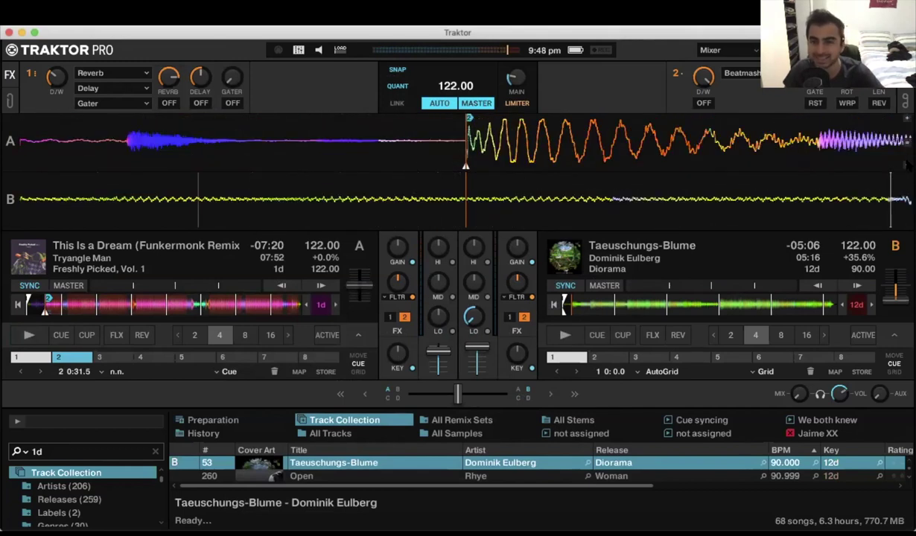
{"action": "left_click", "coordinate": [907, 165]}
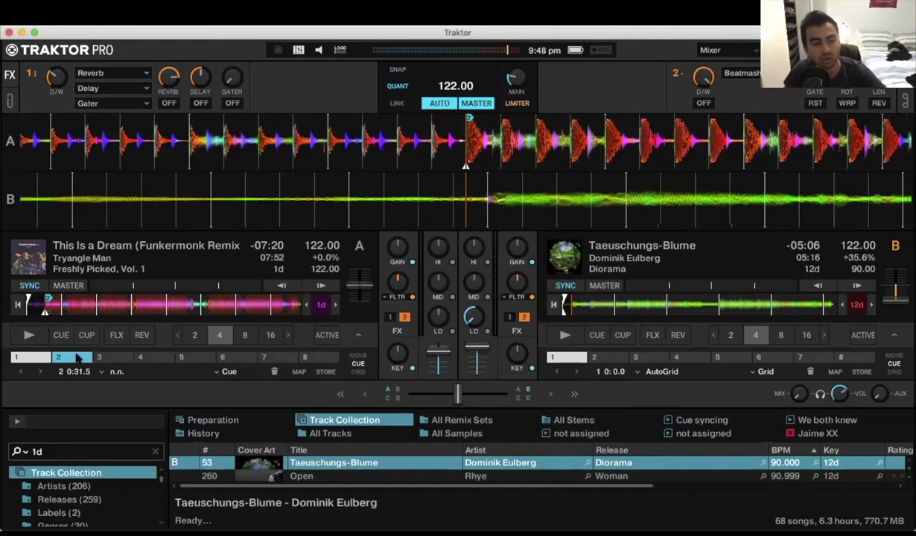
With Snap off, delete deck A's hotcue 2, replay the section before the drop, and store hotcue 2 at 0:31.6.
{"action": "left_click", "coordinate": [273, 370]}
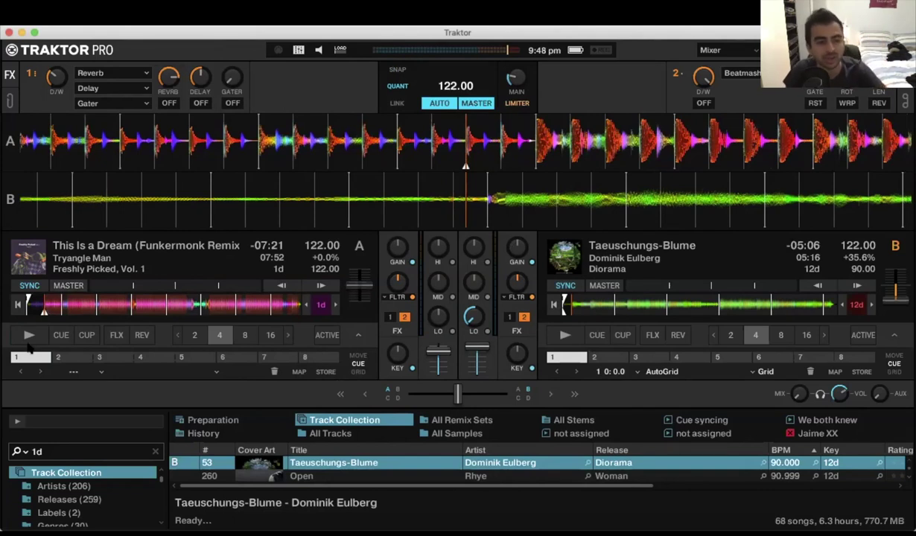
{"action": "left_click", "coordinate": [249, 132]}
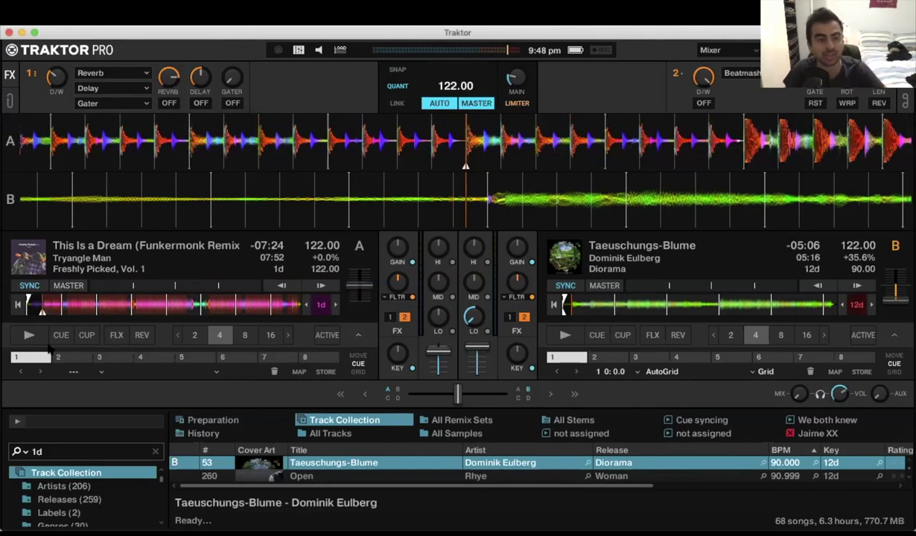
{"action": "left_click", "coordinate": [28, 335]}
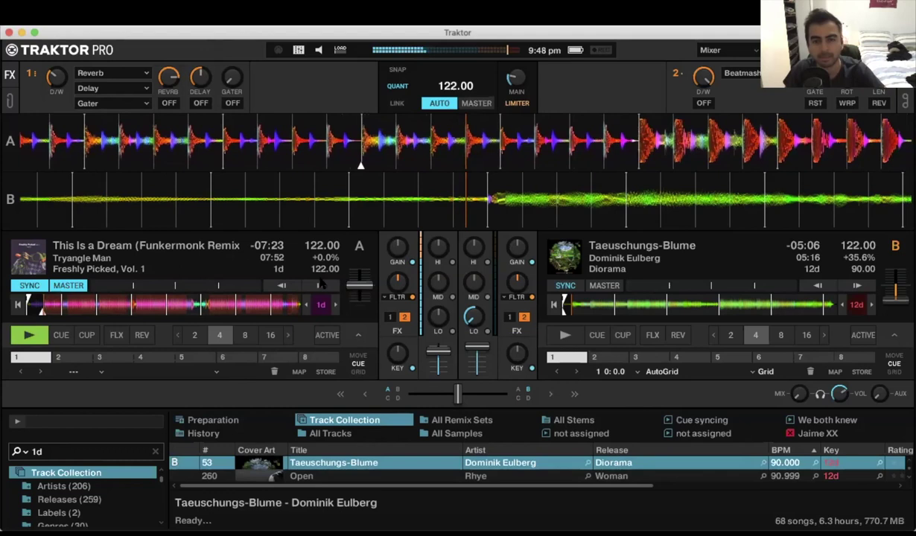
{"action": "left_click", "coordinate": [65, 359]}
{"action": "left_click", "coordinate": [41, 342]}
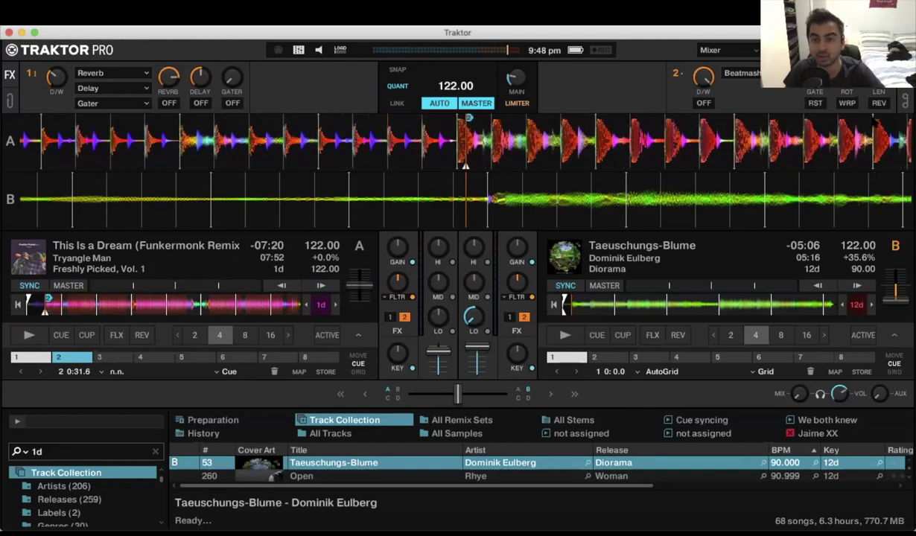
Inspect the off-beat hotcue 2 up close, delete it, and store it again on the beat at 0:31.5 with Snap on.
{"action": "scroll", "coordinate": [388, 141], "scroll_direction": "up", "scroll_amount": 5}
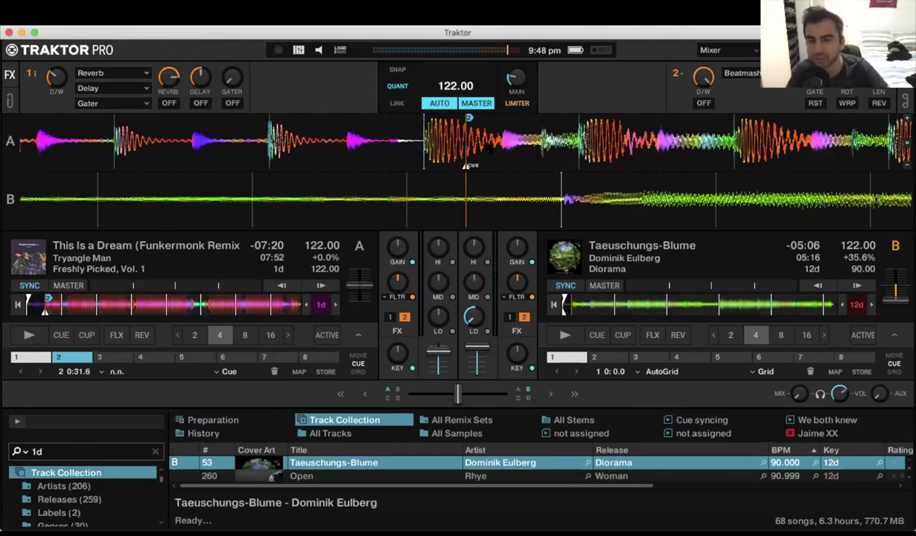
{"action": "left_click", "coordinate": [274, 371]}
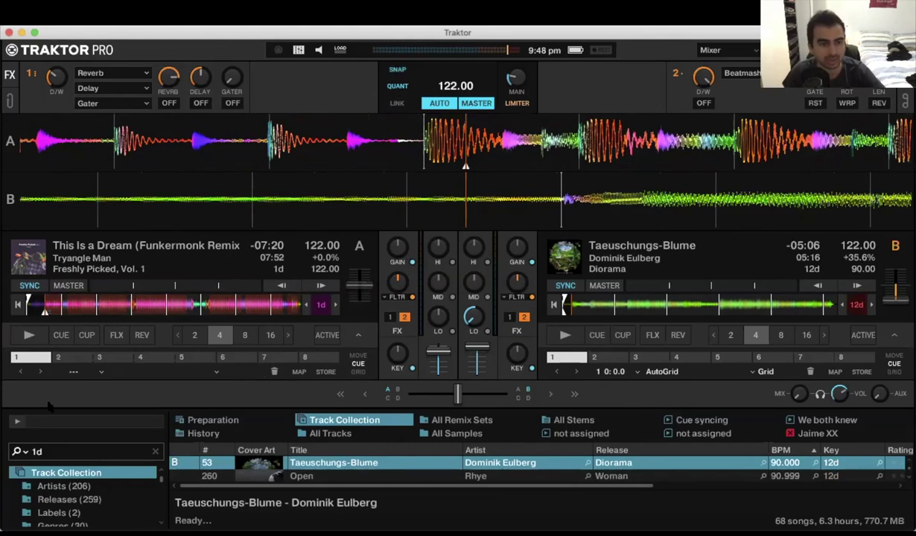
{"action": "left_click", "coordinate": [60, 358]}
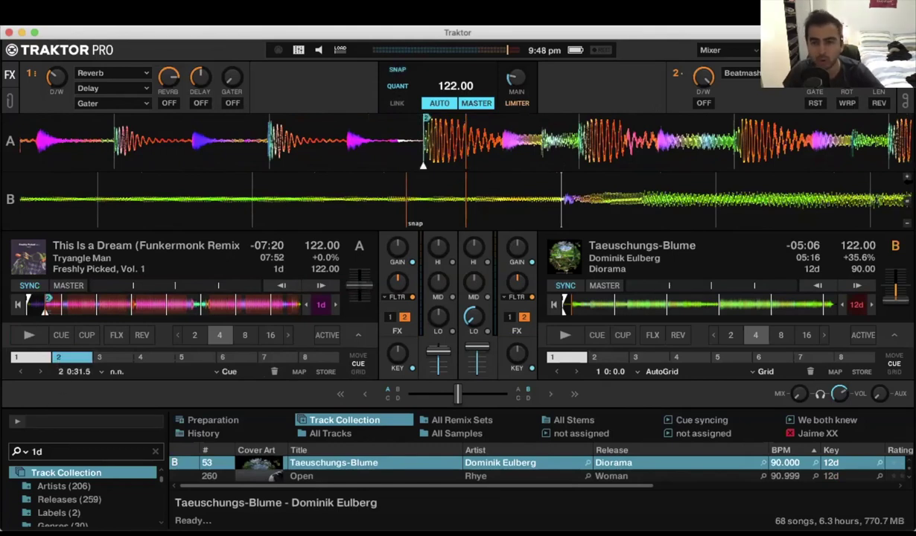
{"action": "left_click", "coordinate": [907, 165]}
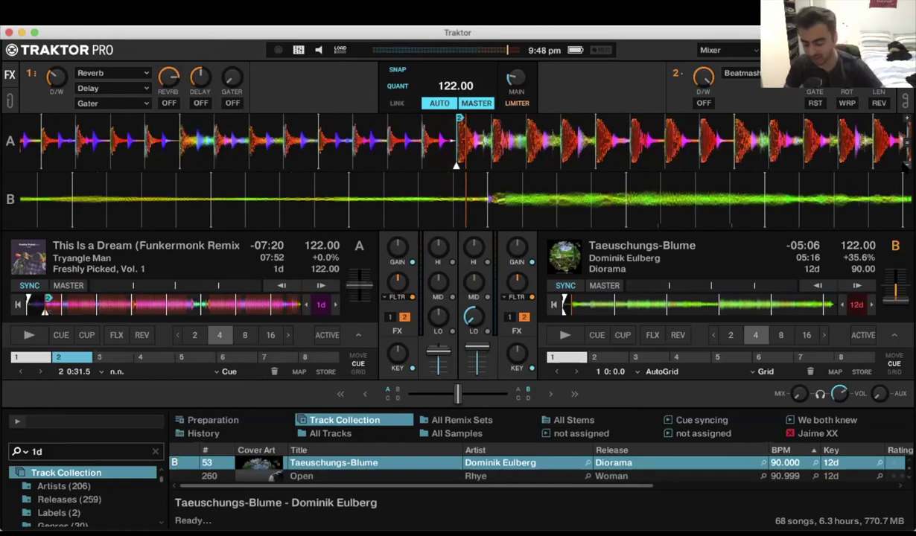
Review the Mouse Control and other options in the Transport preferences and close the Preferences.
{"action": "key", "text": "super+comma"}
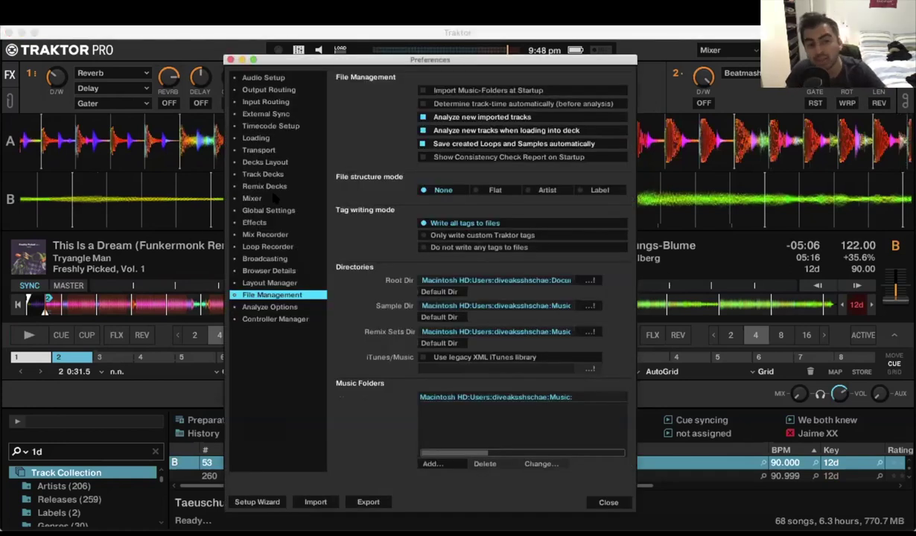
{"action": "left_click", "coordinate": [270, 150]}
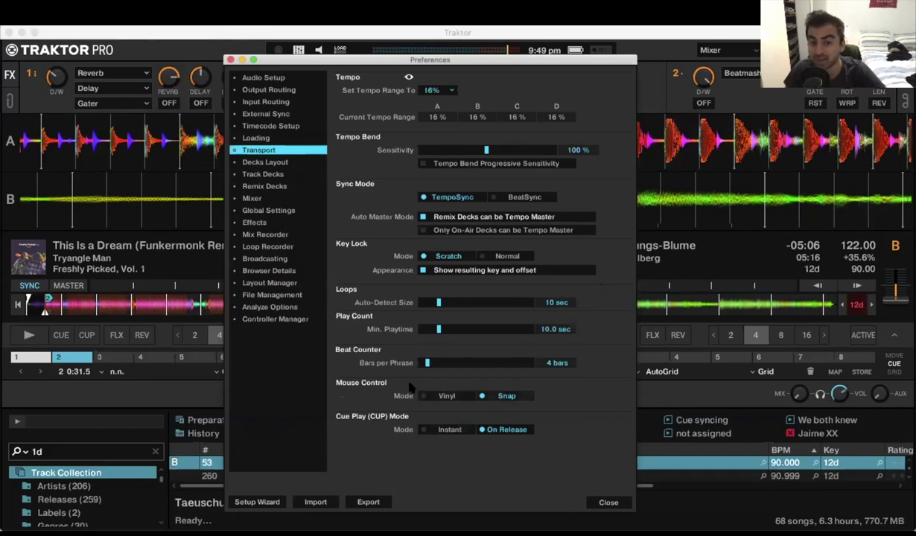
{"action": "left_click", "coordinate": [607, 503]}
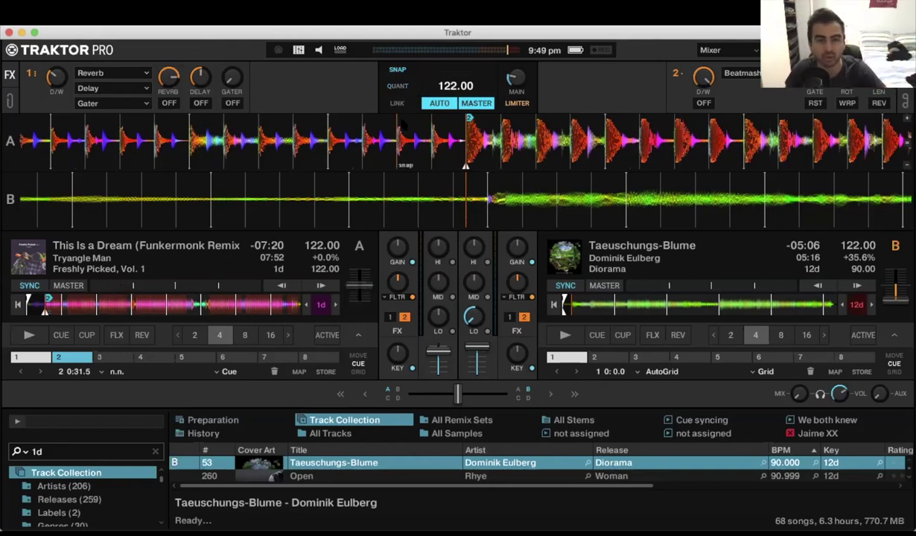
With Quant off, play deck A, retrigger hotcue 2 to hear the unquantized jumps, and stop the deck.
{"action": "left_click", "coordinate": [27, 336]}
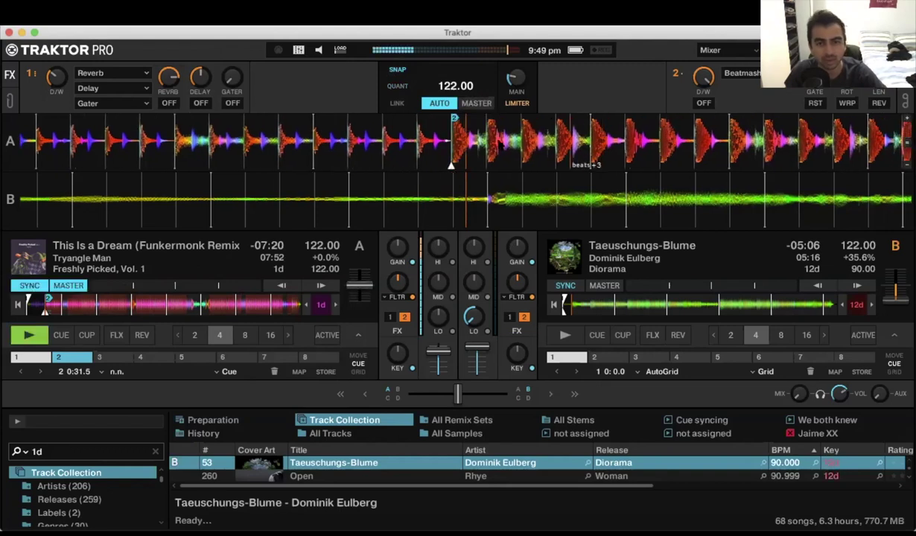
{"action": "left_click", "coordinate": [65, 361]}
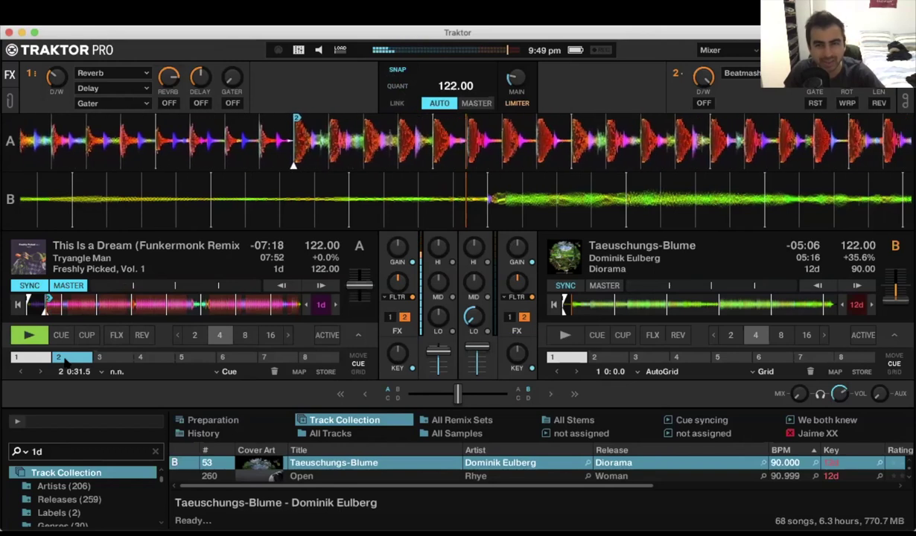
{"action": "left_click", "coordinate": [65, 361]}
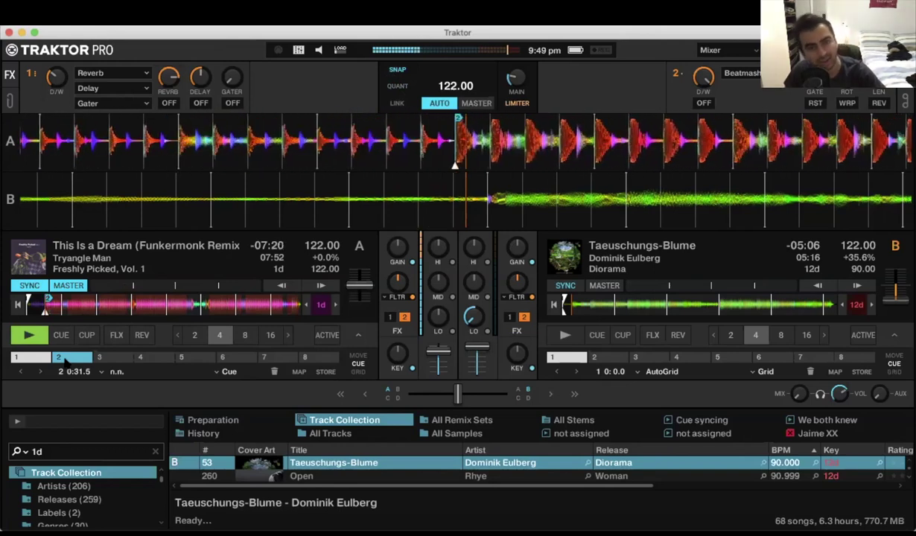
{"action": "left_click", "coordinate": [29, 335]}
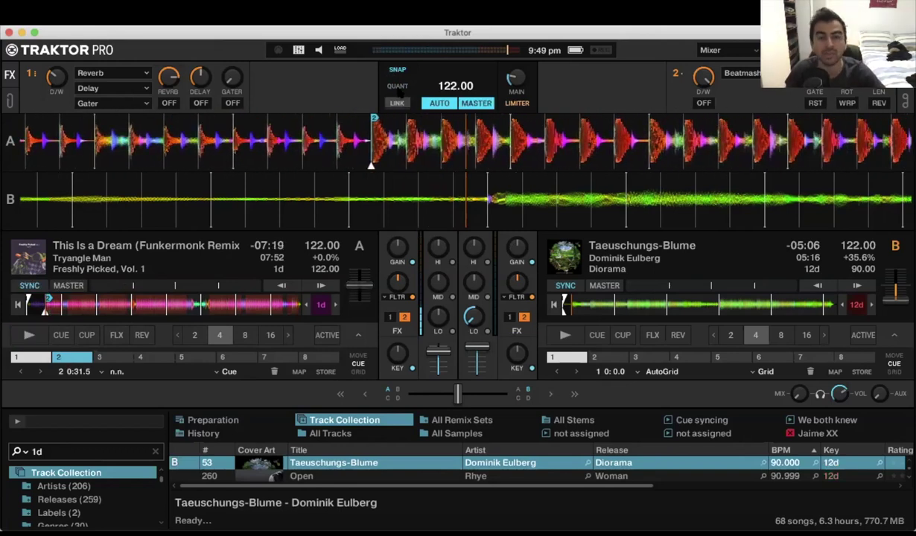
With Quant on, play deck A from before hotcue 2, retrigger the cue repeatedly to hear the quantized jumps, and stop the deck.
{"action": "key", "text": "2"}
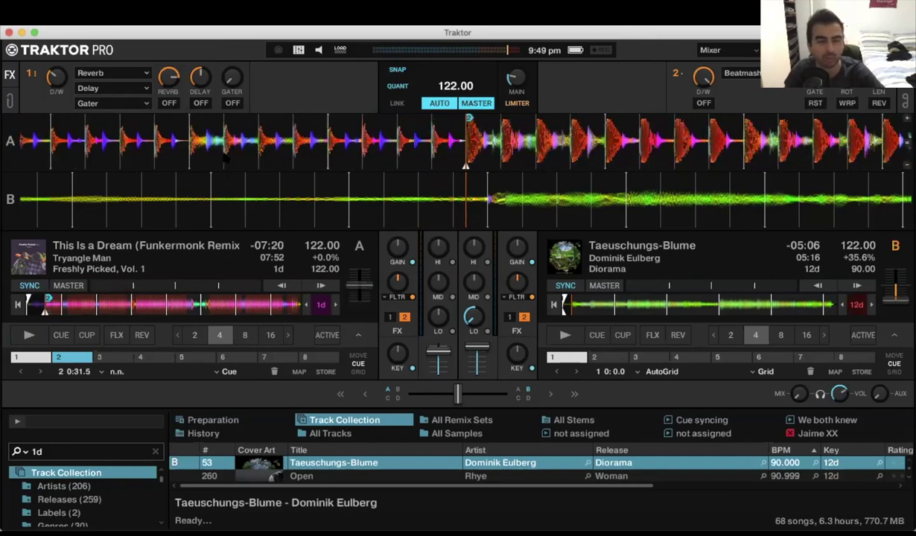
{"action": "key", "text": "space"}
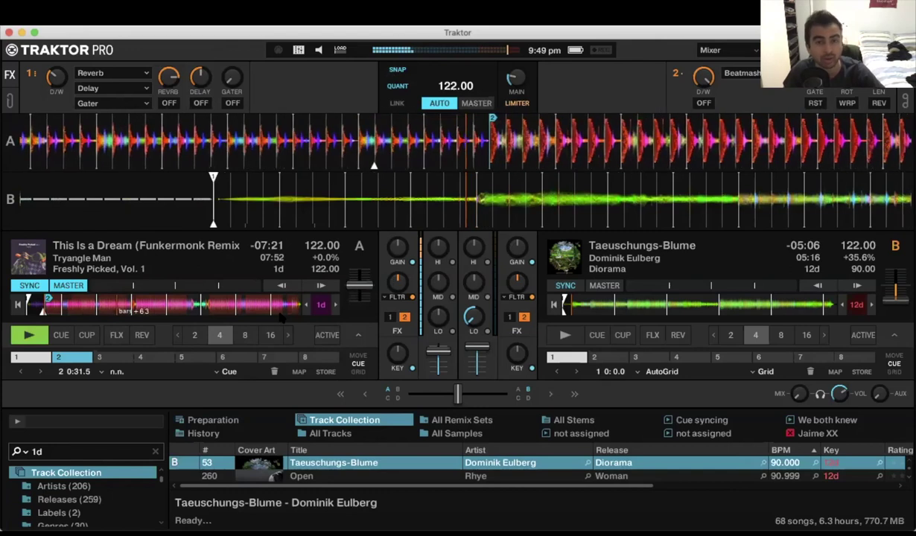
{"action": "left_click", "coordinate": [75, 362]}
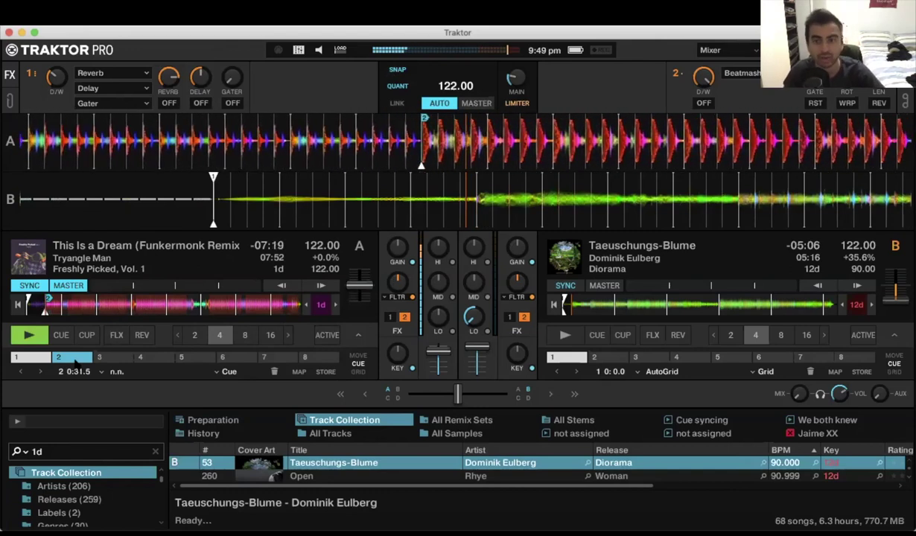
{"action": "left_click", "coordinate": [75, 361]}
{"action": "left_click", "coordinate": [73, 360]}
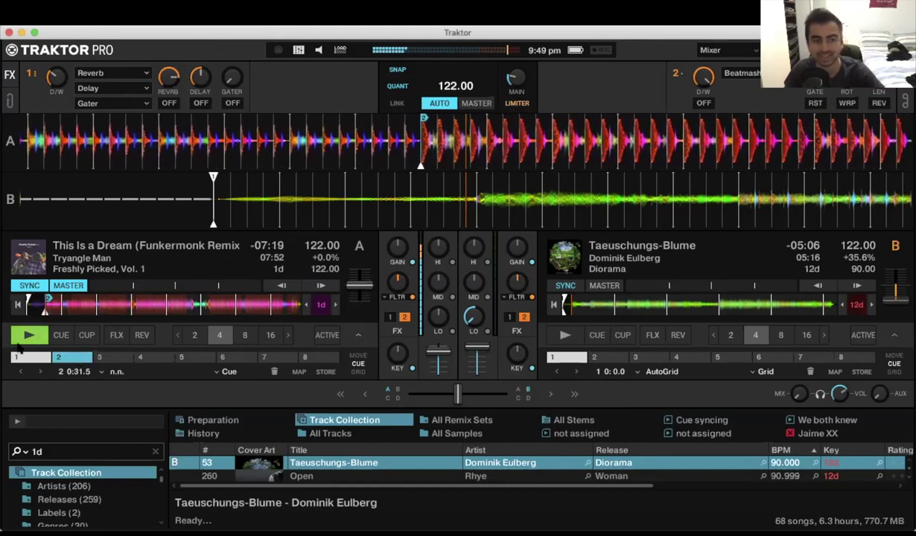
{"action": "left_click", "coordinate": [25, 339]}
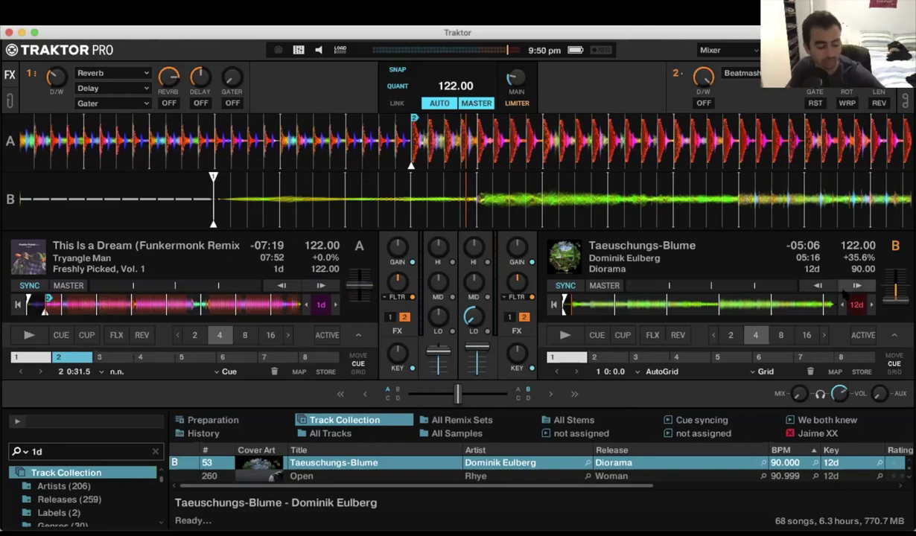
Clear the "1d" search in the enlarged browser, load "Dusties N 808s" by Soul Keita into deck B, and restore the full deck view.
{"action": "key", "text": "ctrl+space"}
{"action": "key", "text": "ctrl+space"}
{"action": "key", "text": "ctrl+space"}
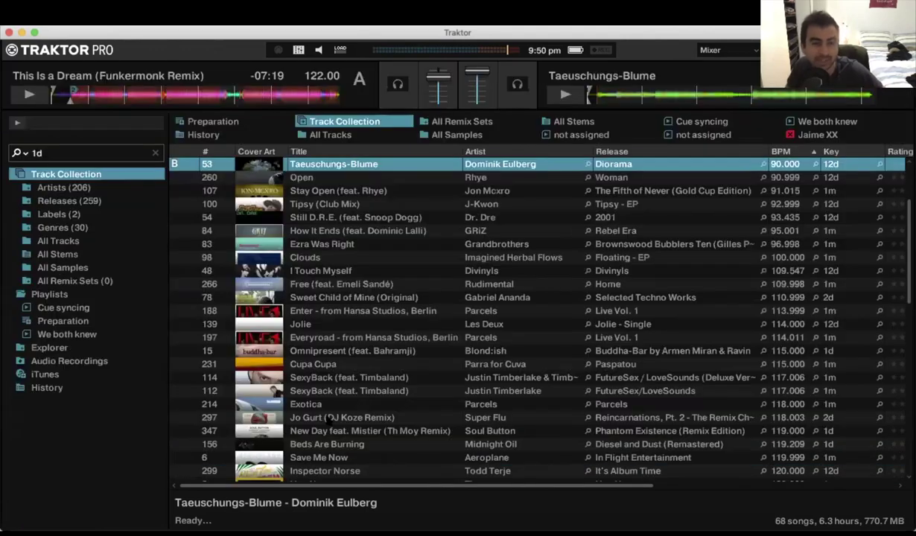
{"action": "scroll", "coordinate": [343, 264], "scroll_direction": "down", "scroll_amount": 10}
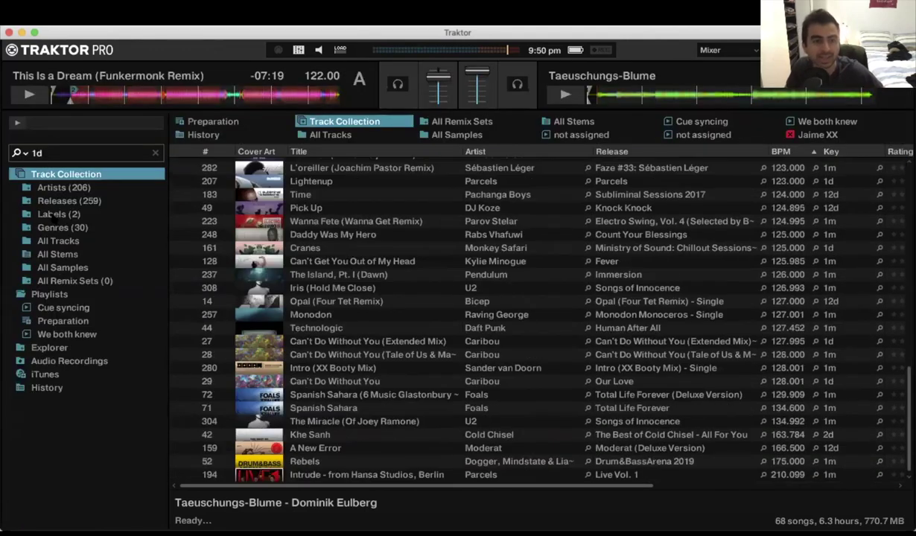
{"action": "left_click", "coordinate": [155, 153]}
{"action": "left_click", "coordinate": [417, 373]}
{"action": "scroll", "coordinate": [417, 298], "scroll_direction": "down", "scroll_amount": 7}
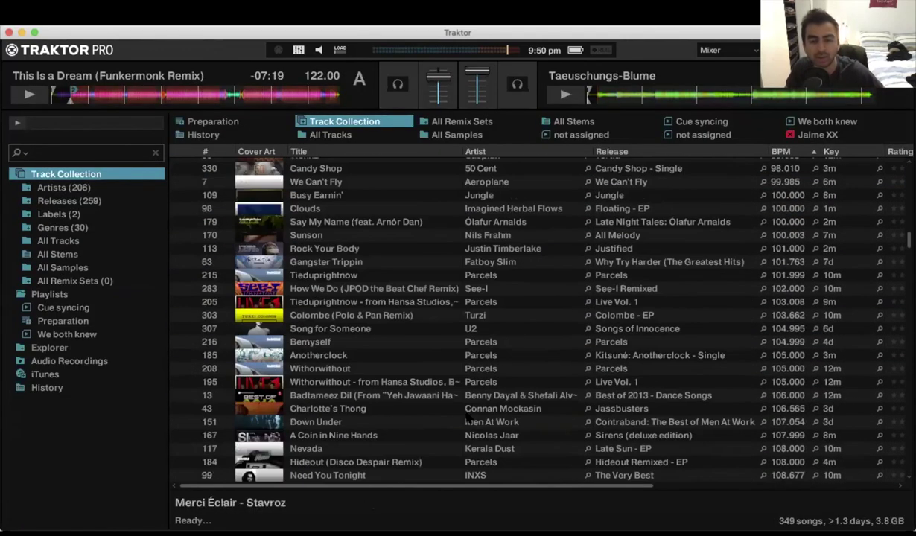
{"action": "left_click", "coordinate": [417, 223]}
{"action": "key", "text": "ctrl+Right"}
{"action": "key", "text": "Tab"}
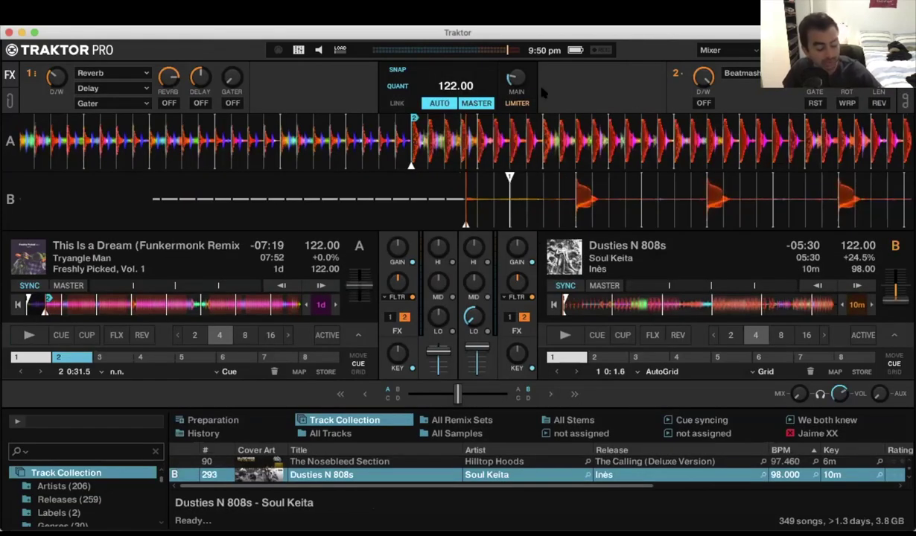
Reset deck B's low EQ and lower its volume fader, and turn down deck A's mid and low EQ while raising its filter.
{"action": "left_click_drag", "start_coordinate": [462, 315], "coordinate": [453, 296]}
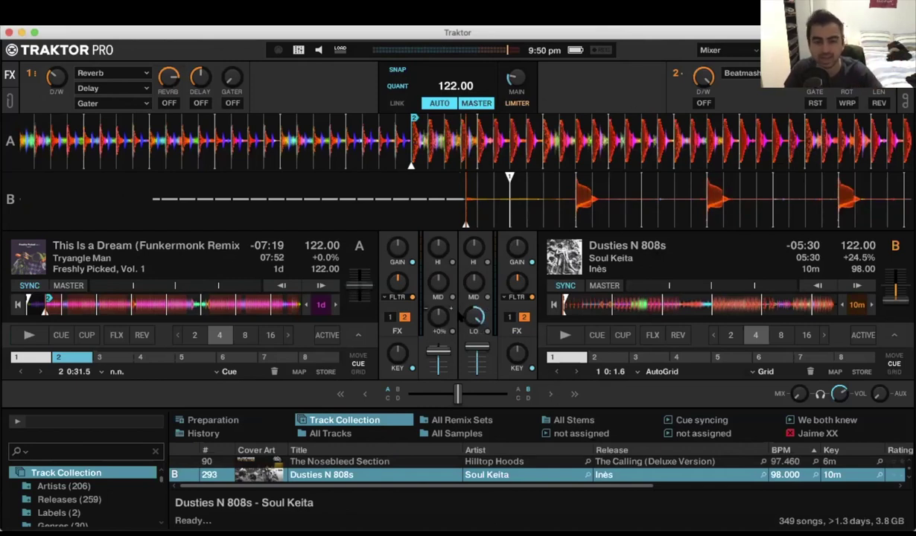
{"action": "mouse_move", "coordinate": [452, 303]}
{"action": "left_mouse_down"}
{"action": "mouse_move", "coordinate": [453, 316]}
{"action": "mouse_move", "coordinate": [450, 298]}
{"action": "left_mouse_up"}
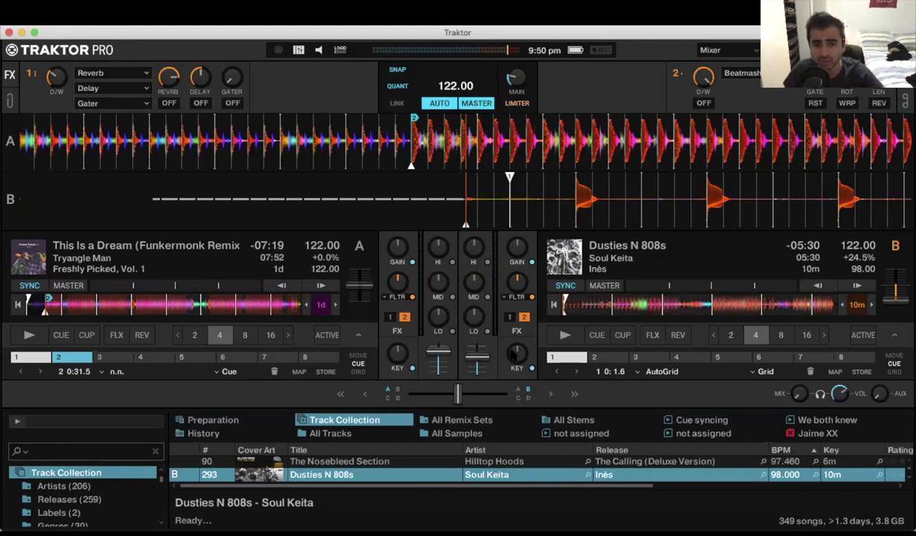
{"action": "left_click", "coordinate": [521, 366]}
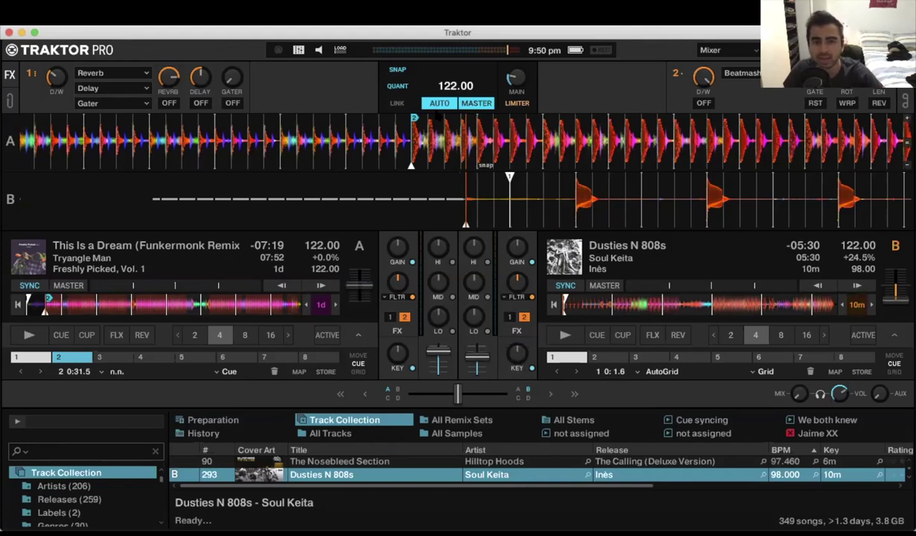
{"action": "left_click_drag", "start_coordinate": [438, 281], "coordinate": [449, 274]}
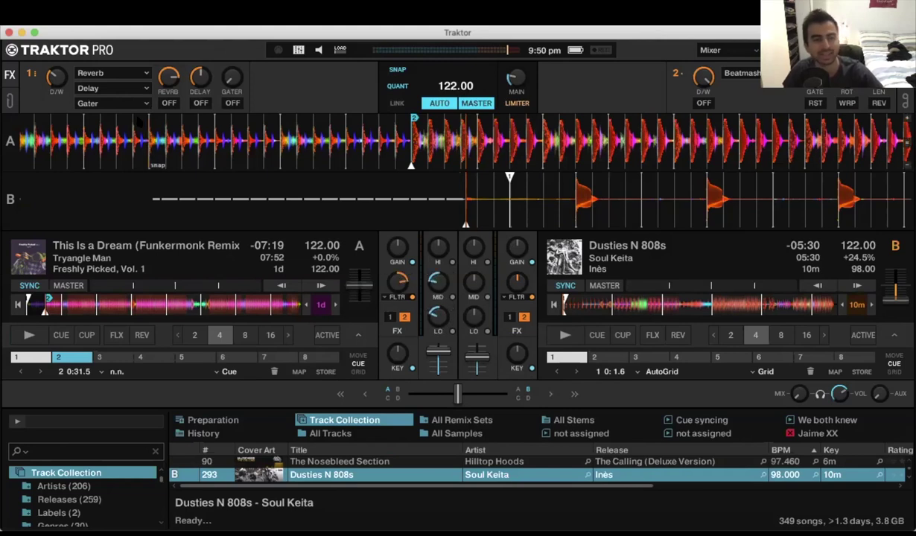
Switch the Reverb effect in FX unit 1 on and back off.
{"action": "left_click", "coordinate": [169, 103]}
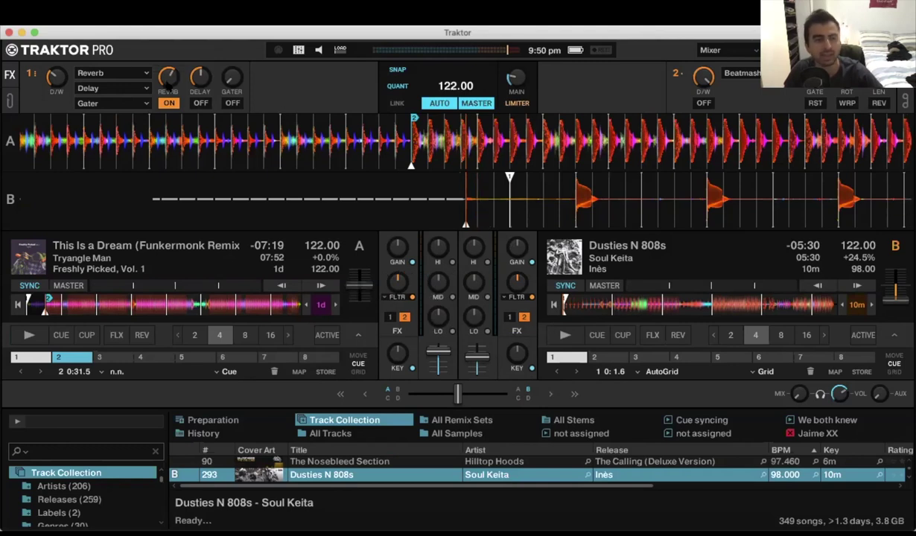
{"action": "left_click", "coordinate": [169, 103]}
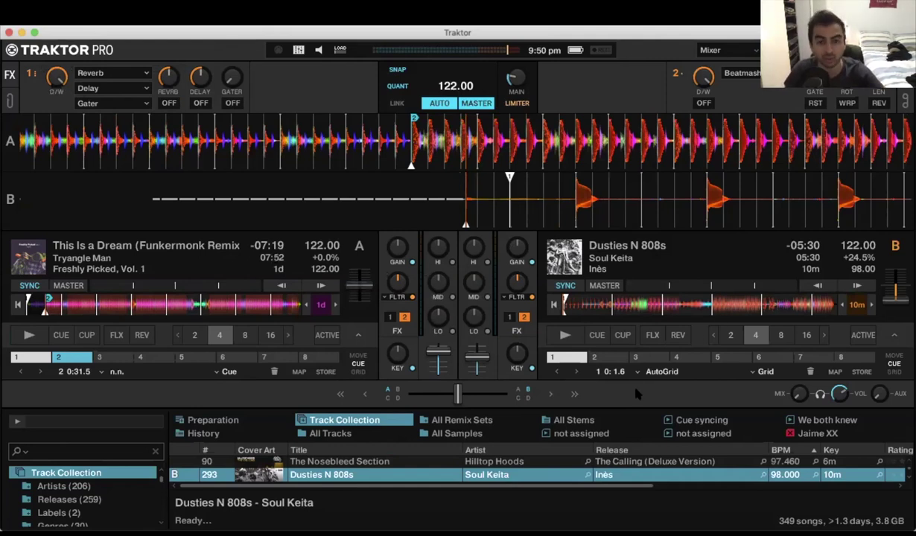
Toggle decks A and B between the compact view and the full view several times from deck A.
{"action": "left_click", "coordinate": [242, 248]}
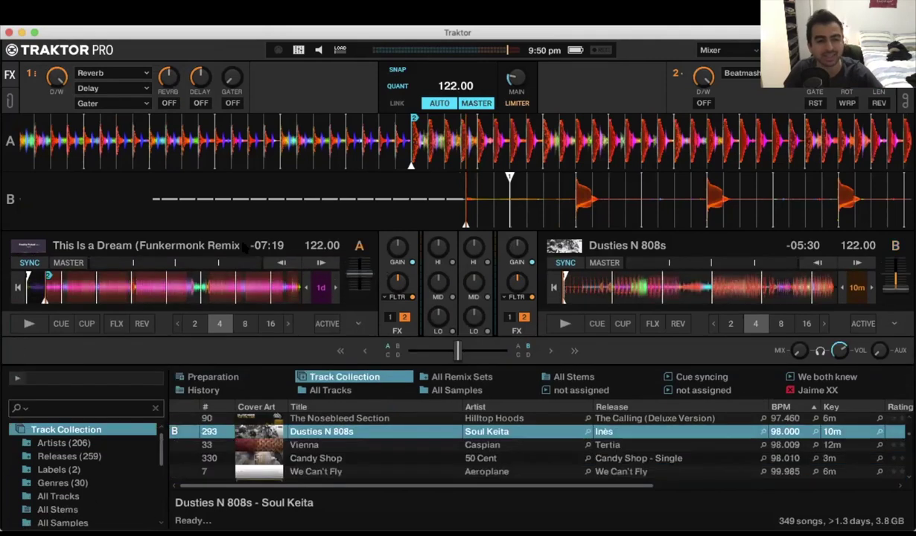
{"action": "left_click", "coordinate": [243, 248]}
{"action": "left_click", "coordinate": [242, 248]}
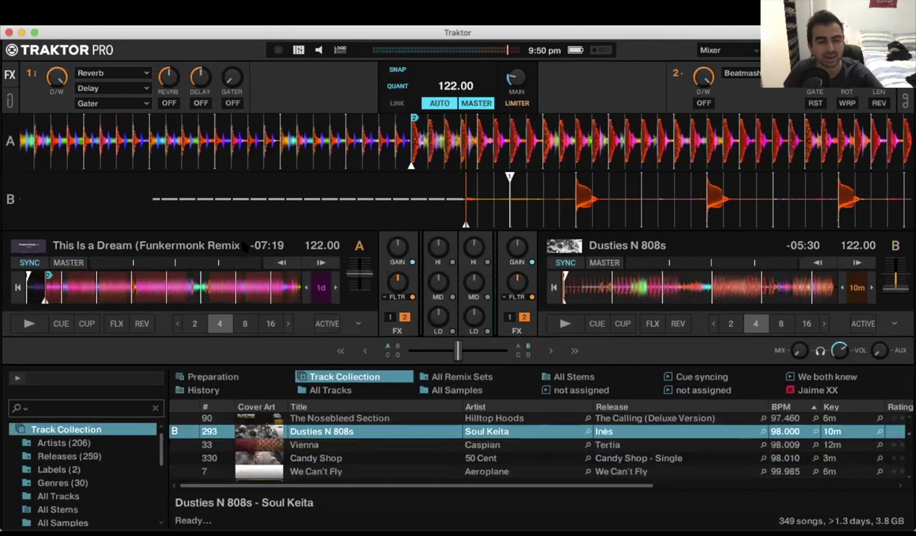
{"action": "left_click", "coordinate": [357, 323]}
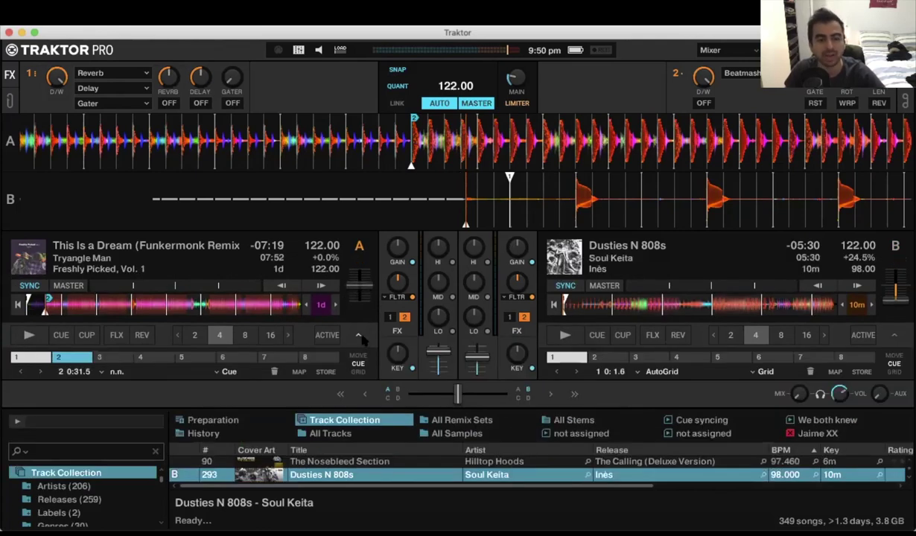
{"action": "left_click", "coordinate": [358, 335]}
{"action": "left_click", "coordinate": [358, 326]}
{"action": "left_click", "coordinate": [358, 326]}
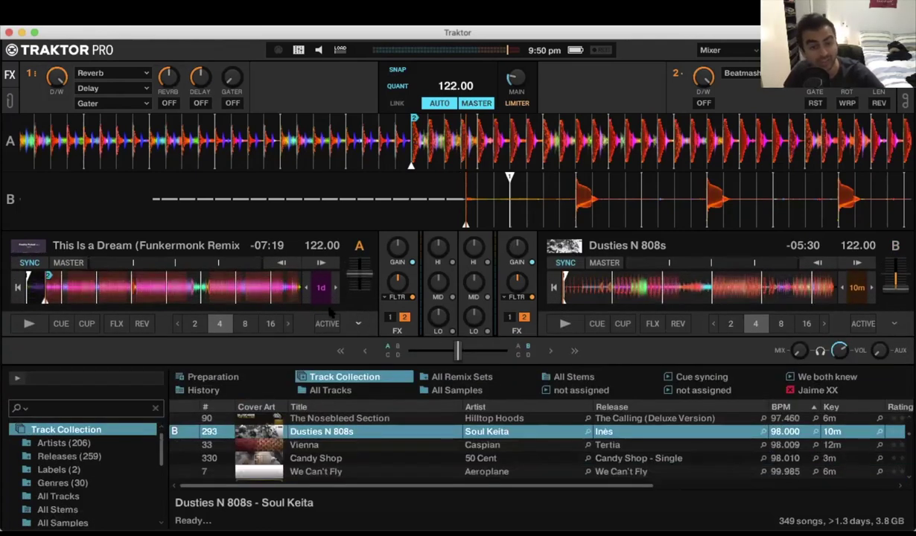
{"action": "double_click", "coordinate": [186, 248]}
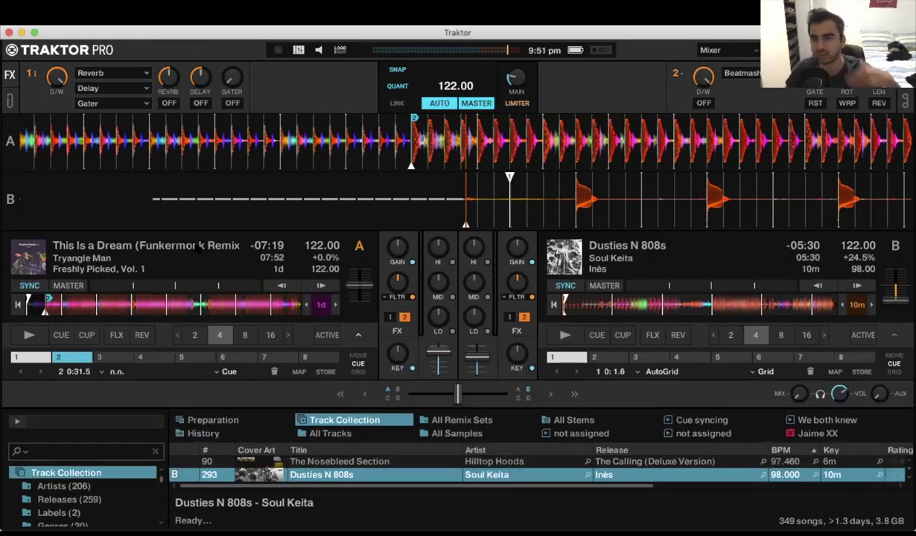
{"action": "double_click", "coordinate": [198, 250]}
{"action": "double_click", "coordinate": [198, 250]}
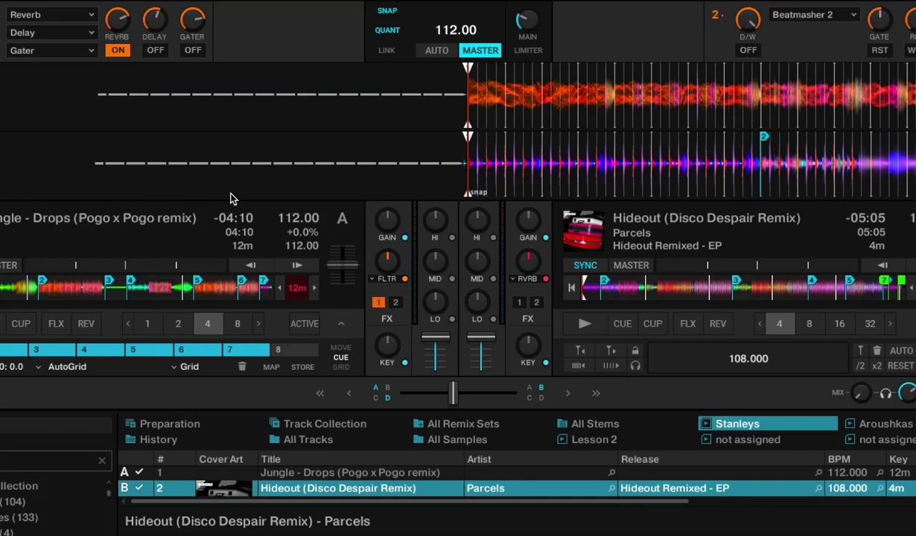
Load "Jungle - Drops (Pogo x Pogo remix)" from the Stanleys playlist into deck A and play its opening briefly.
{"action": "left_click", "coordinate": [263, 207]}
{"action": "left_click_drag", "start_coordinate": [335, 472], "coordinate": [88, 216]}
{"action": "key", "text": "space"}
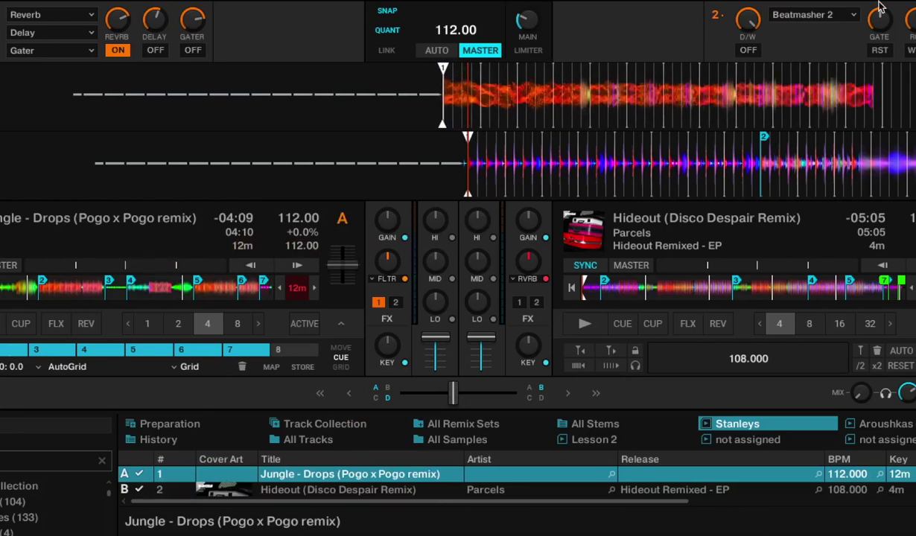
Play deck A and make quantized forward jumps along its waveform, followed by jumps back to an earlier section.
{"action": "scroll", "coordinate": [458, 130], "scroll_direction": "up", "scroll_amount": 5}
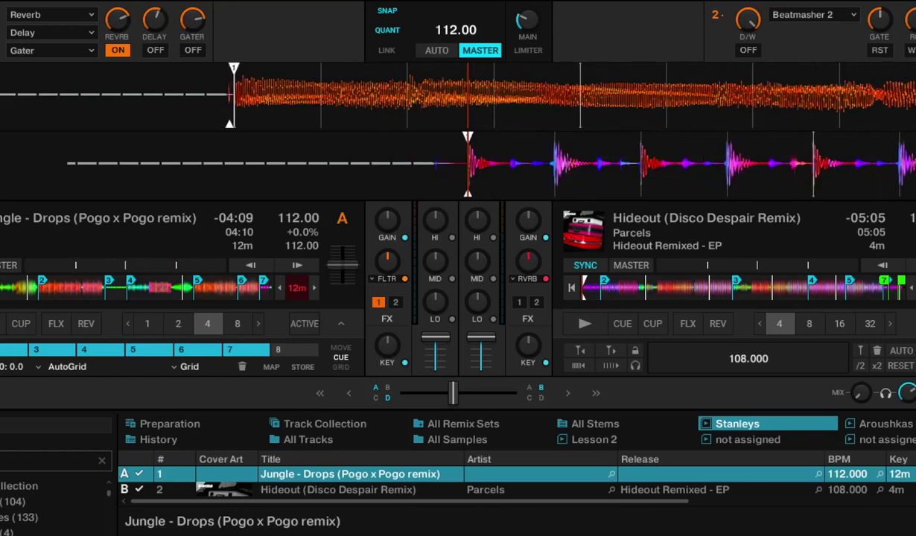
{"action": "scroll", "coordinate": [582, 163], "scroll_direction": "down", "scroll_amount": 3}
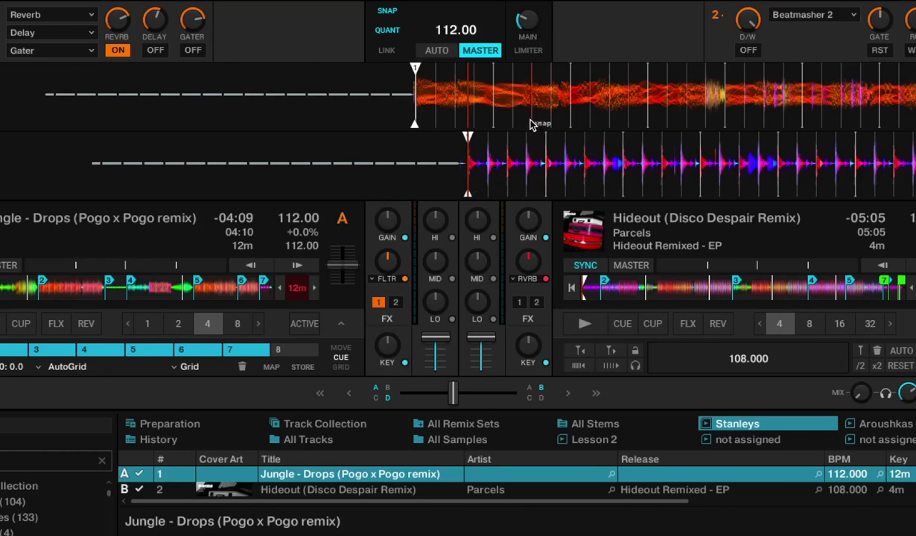
{"action": "left_click", "coordinate": [569, 105]}
{"action": "left_click", "coordinate": [567, 105]}
{"action": "left_click", "coordinate": [567, 105]}
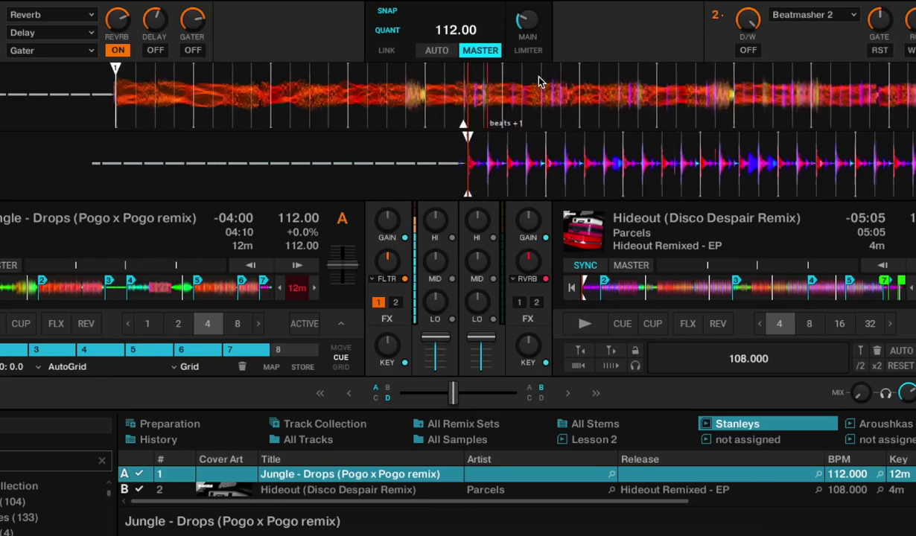
{"action": "left_click", "coordinate": [612, 90]}
{"action": "left_click", "coordinate": [617, 90]}
{"action": "left_click", "coordinate": [620, 89]}
{"action": "left_click", "coordinate": [622, 89]}
{"action": "left_click", "coordinate": [622, 89]}
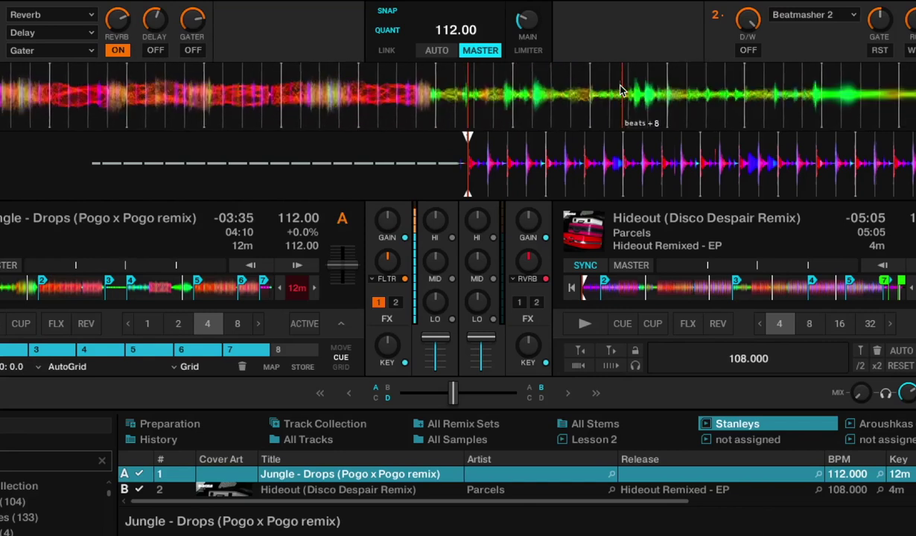
{"action": "left_click", "coordinate": [153, 91]}
{"action": "left_click", "coordinate": [154, 96]}
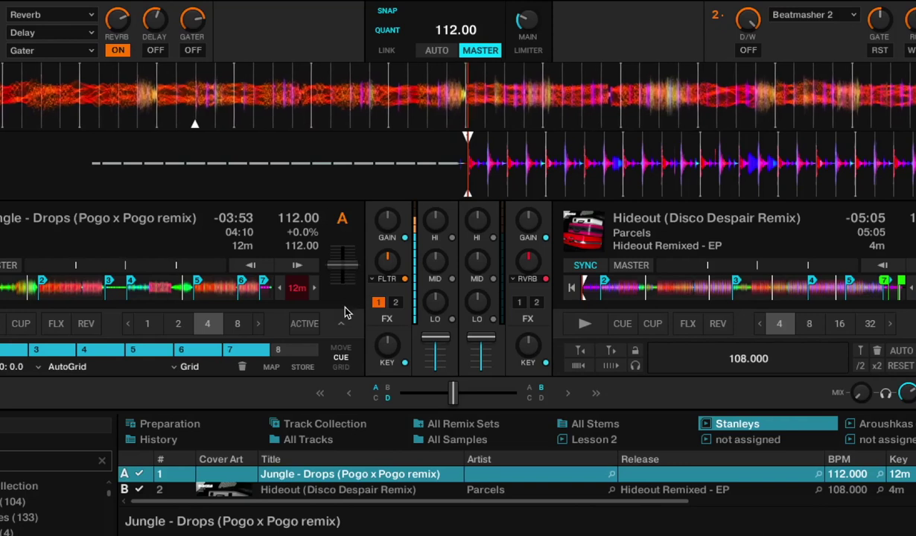
Make deck A the tempo master and try its tempo fader, leaving the track at 112.00 BPM.
{"action": "left_click", "coordinate": [6, 265]}
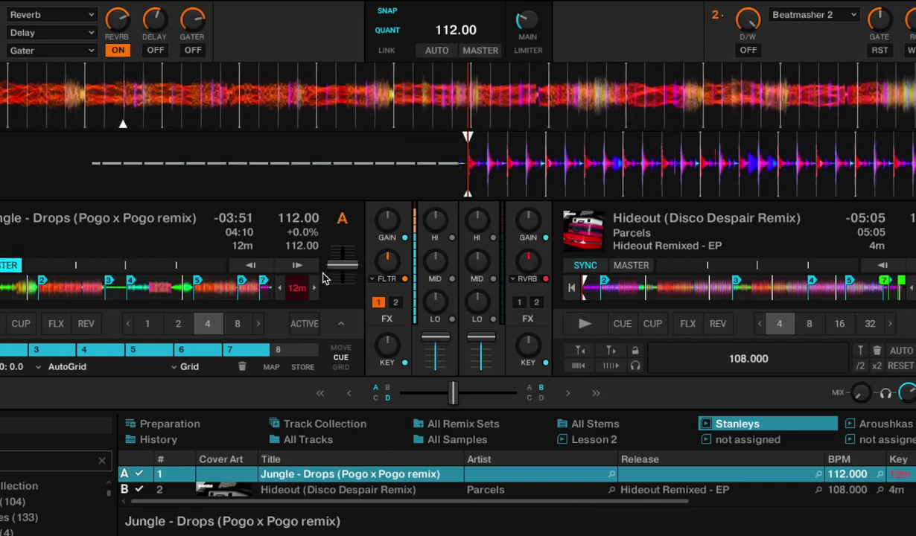
{"action": "mouse_move", "coordinate": [335, 260]}
{"action": "left_mouse_down"}
{"action": "mouse_move", "coordinate": [336, 251]}
{"action": "mouse_move", "coordinate": [335, 274]}
{"action": "mouse_move", "coordinate": [343, 264]}
{"action": "left_mouse_up"}
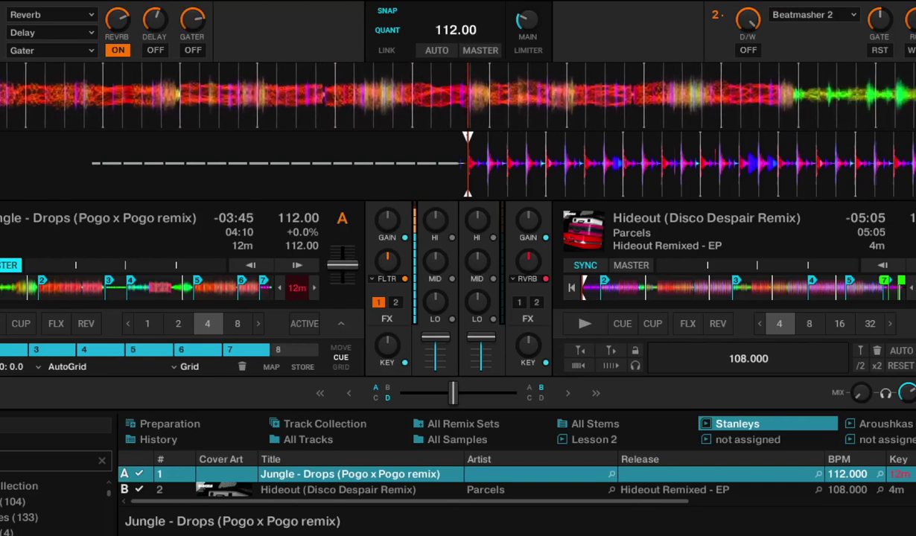
{"action": "mouse_move", "coordinate": [341, 265]}
{"action": "left_mouse_down"}
{"action": "mouse_move", "coordinate": [340, 254]}
{"action": "mouse_move", "coordinate": [339, 265]}
{"action": "left_mouse_up"}
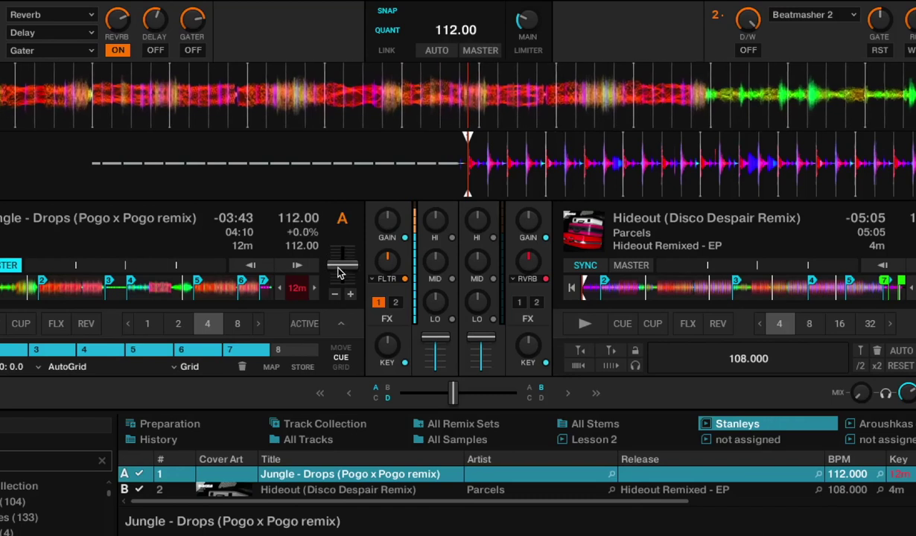
Hand the tempo master role to the master clock and try adjusting the clock tempo.
{"action": "left_click", "coordinate": [469, 49]}
{"action": "mouse_move", "coordinate": [479, 47]}
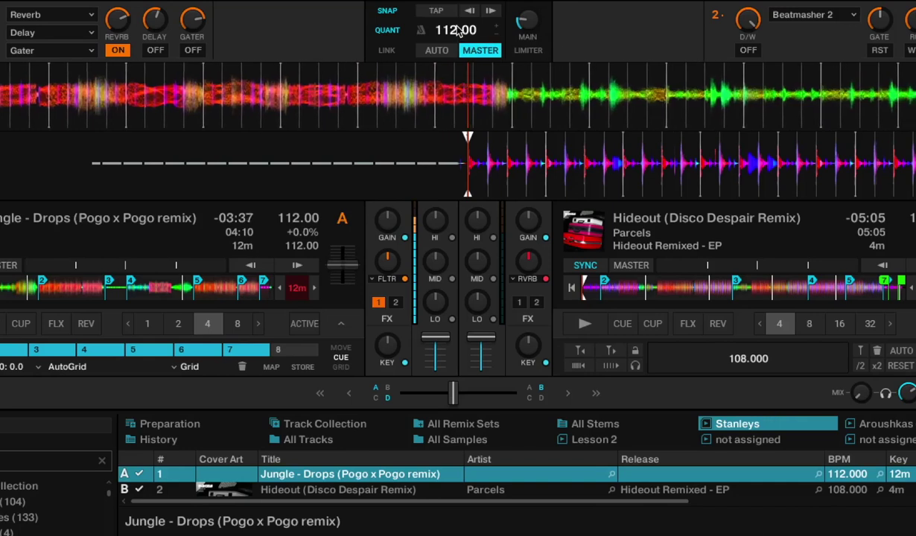
{"action": "left_click_drag", "start_coordinate": [462, 33], "coordinate": [383, 57]}
With key lock on and deck A as tempo master, set its tempo to -5.5% and reset it to +0.0%.
{"action": "double_click", "coordinate": [339, 262]}
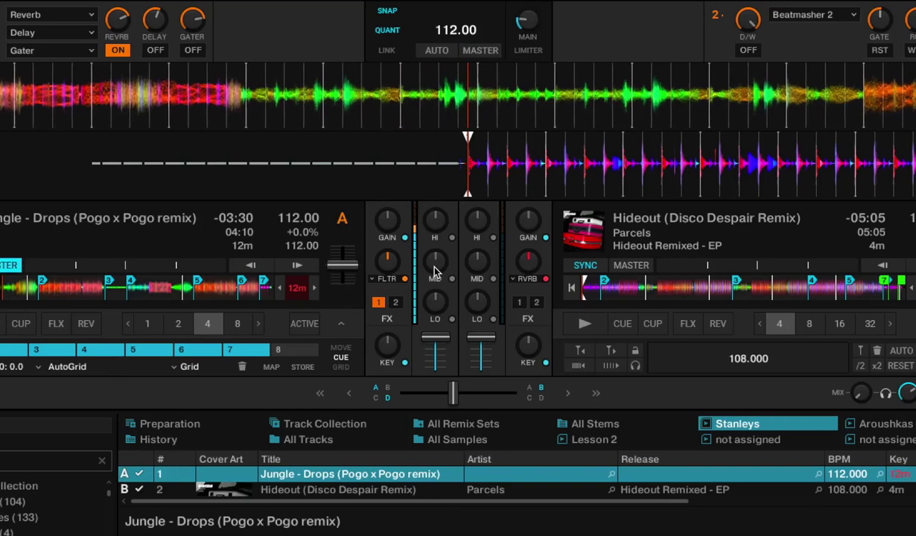
{"action": "left_click_drag", "start_coordinate": [339, 262], "coordinate": [337, 270]}
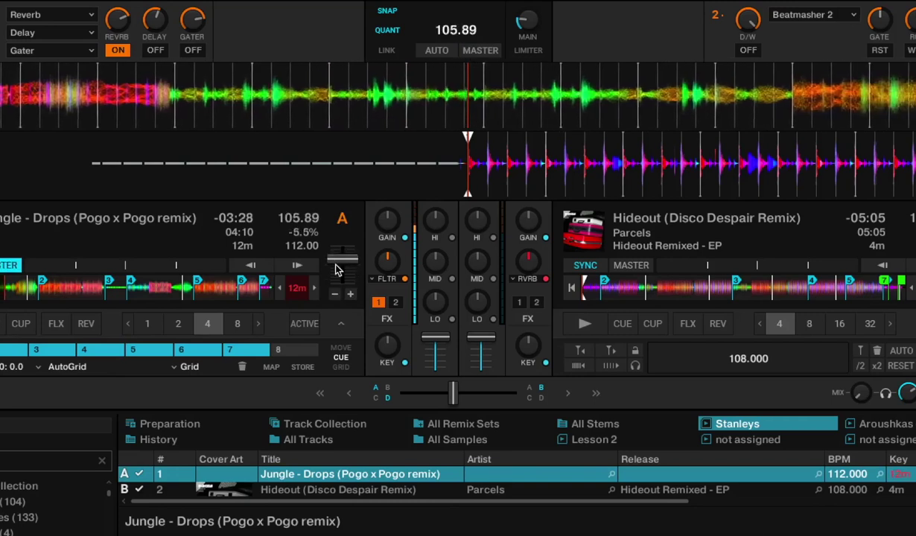
{"action": "double_click", "coordinate": [339, 260]}
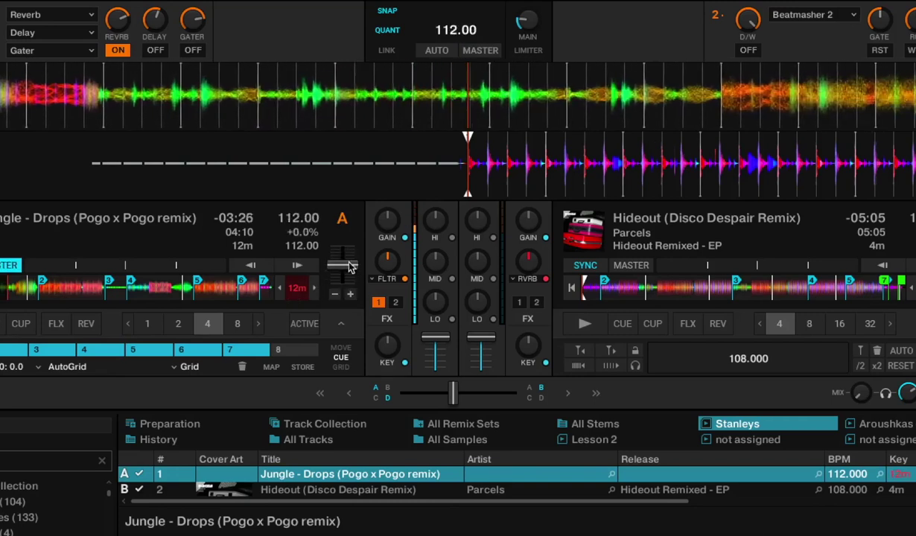
Turn off deck A's key lock, shift and reset its tempo to hear the pitch change, and restore key lock.
{"action": "left_click", "coordinate": [297, 287]}
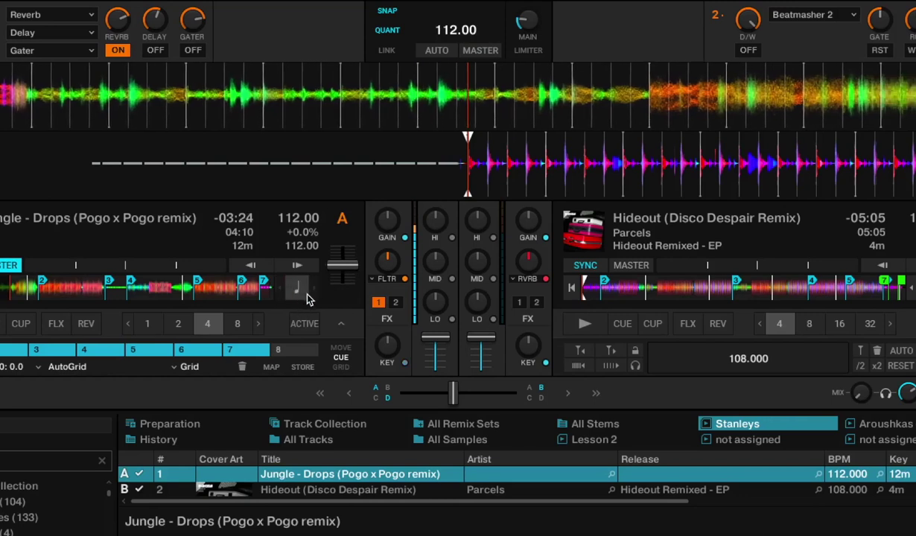
{"action": "left_click_drag", "start_coordinate": [337, 265], "coordinate": [345, 269]}
{"action": "double_click", "coordinate": [341, 260]}
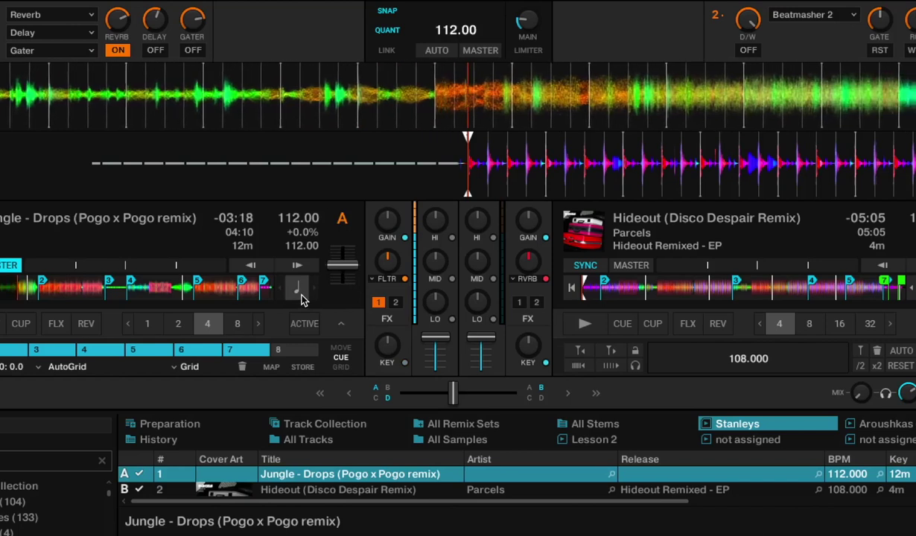
{"action": "left_click", "coordinate": [300, 294]}
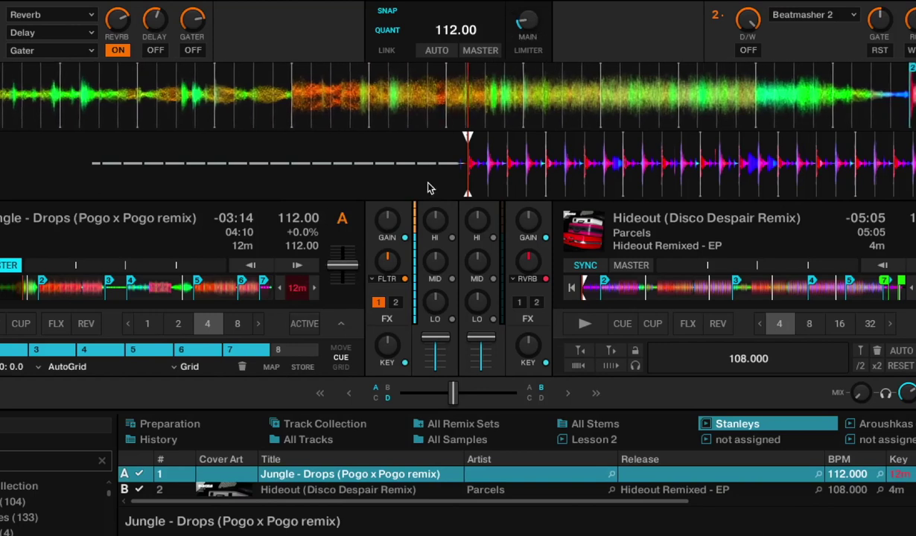
Return the tempo master role to the clock, view deck A's beatgrid controls, and switch back to its cue controls.
{"action": "left_click", "coordinate": [9, 265]}
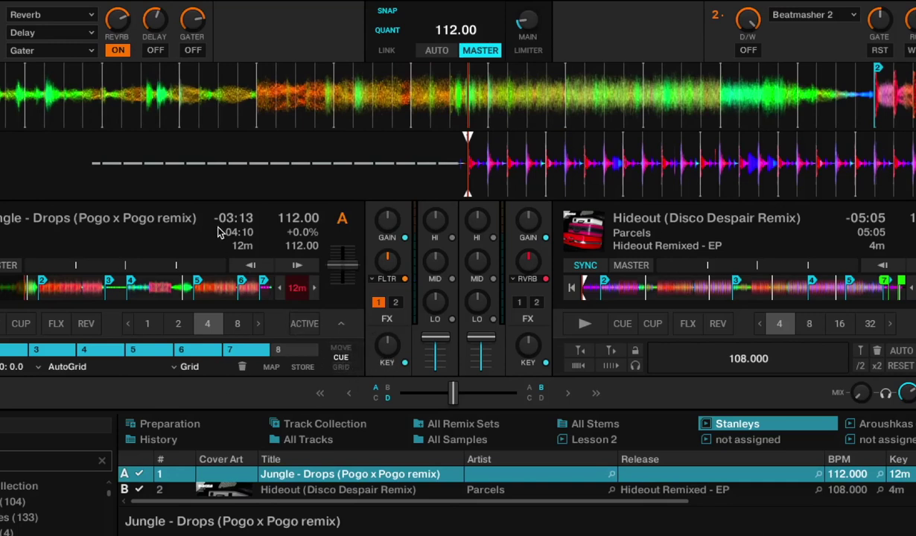
{"action": "left_click", "coordinate": [341, 367]}
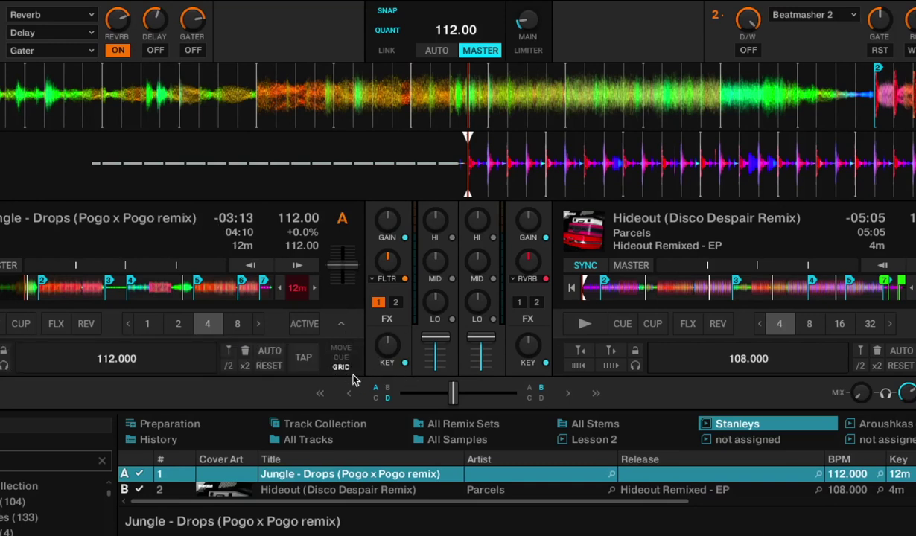
{"action": "left_click", "coordinate": [341, 358]}
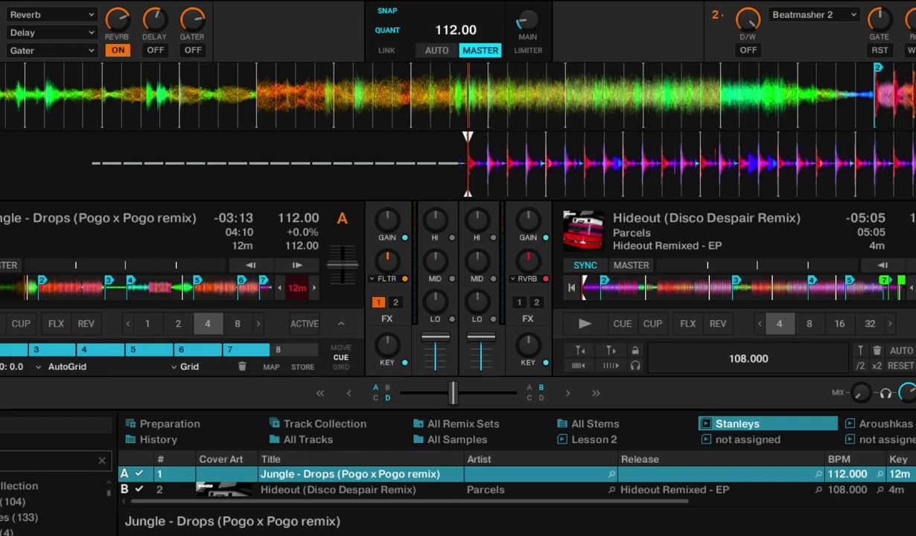
Move deck A to hotcue 1, review the cue types without changing AutoGrid's Grid type, and view the beatgrid controls again.
{"action": "key", "text": "1"}
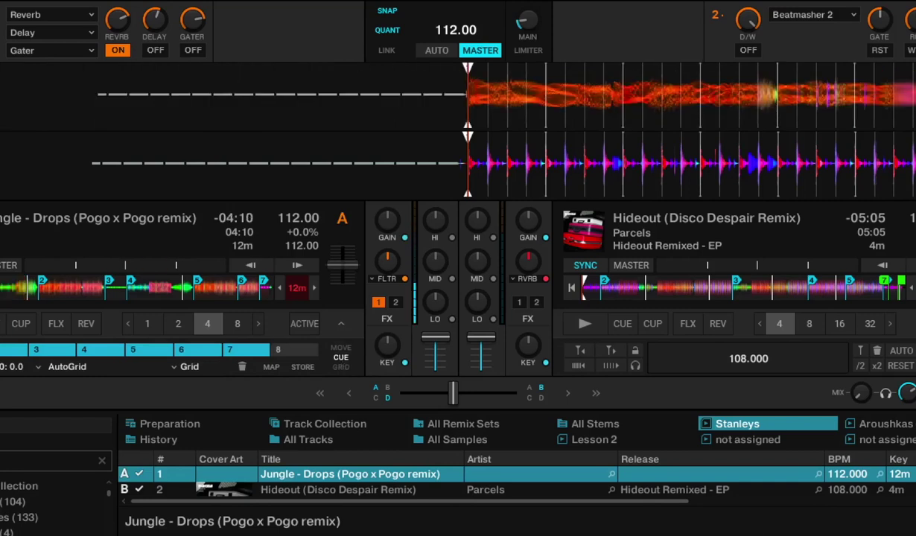
{"action": "left_click", "coordinate": [185, 366]}
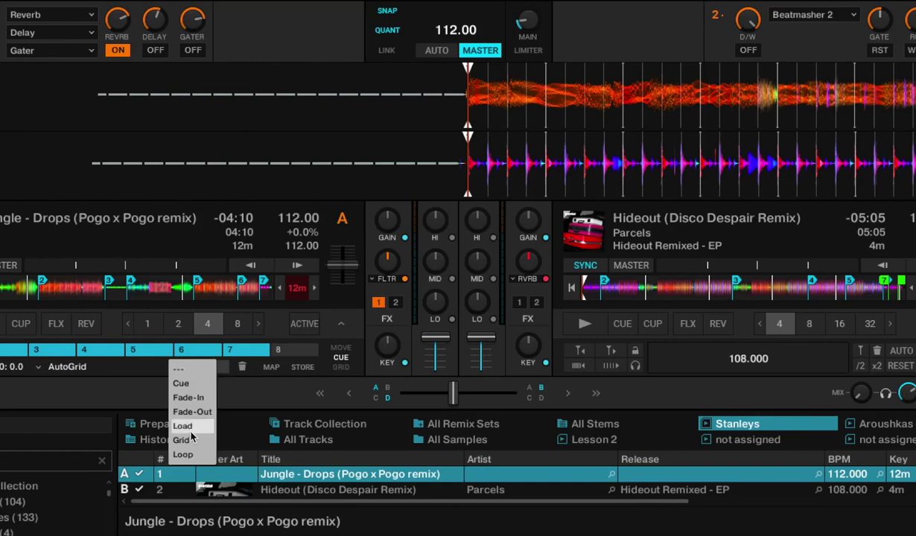
{"action": "left_click", "coordinate": [191, 369]}
{"action": "left_click", "coordinate": [191, 368]}
{"action": "left_click", "coordinate": [191, 368]}
{"action": "left_click", "coordinate": [336, 360]}
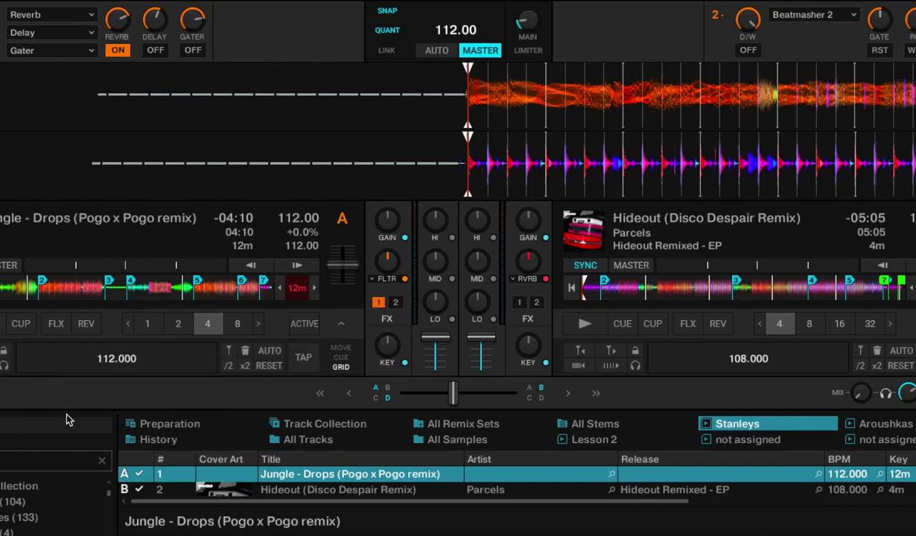
{"action": "left_click", "coordinate": [341, 359]}
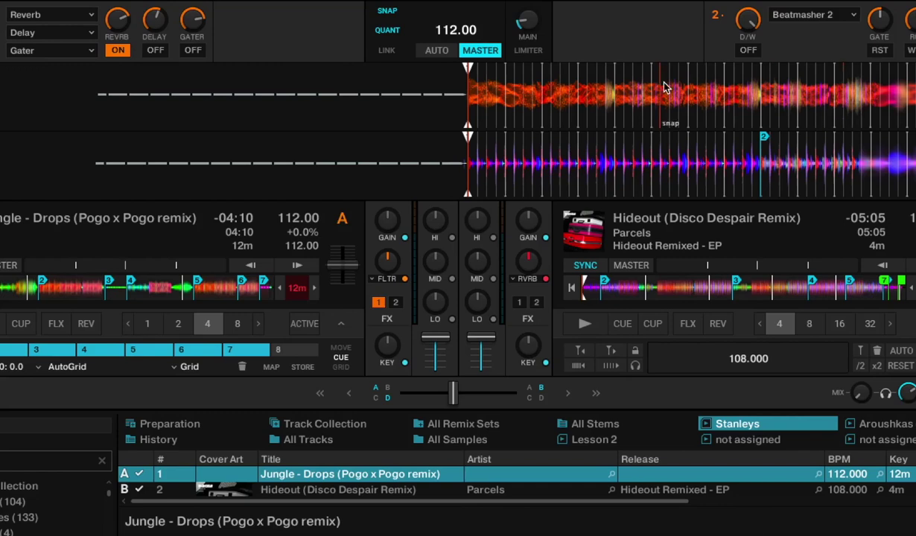
Seek deck A forward along its waveform to hotcue 2, where the beat comes in.
{"action": "left_click", "coordinate": [767, 82]}
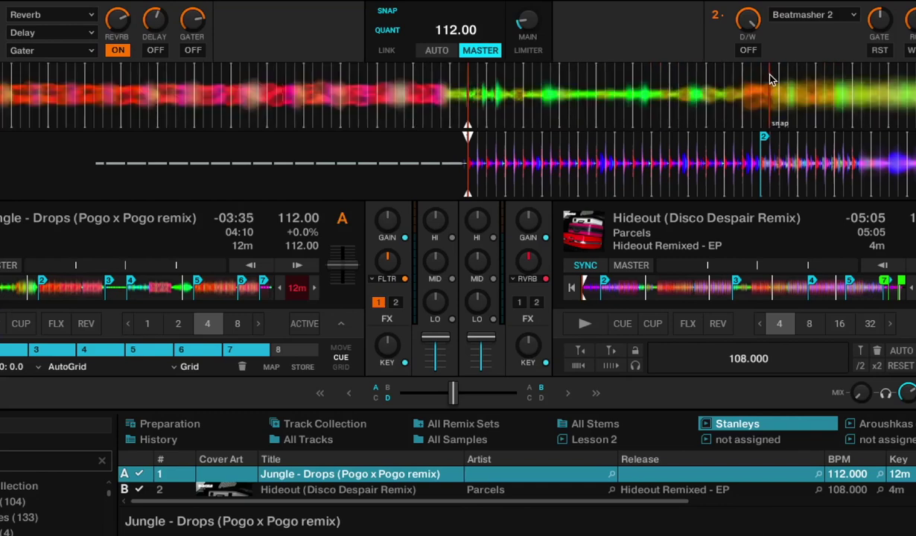
{"action": "left_click", "coordinate": [669, 98]}
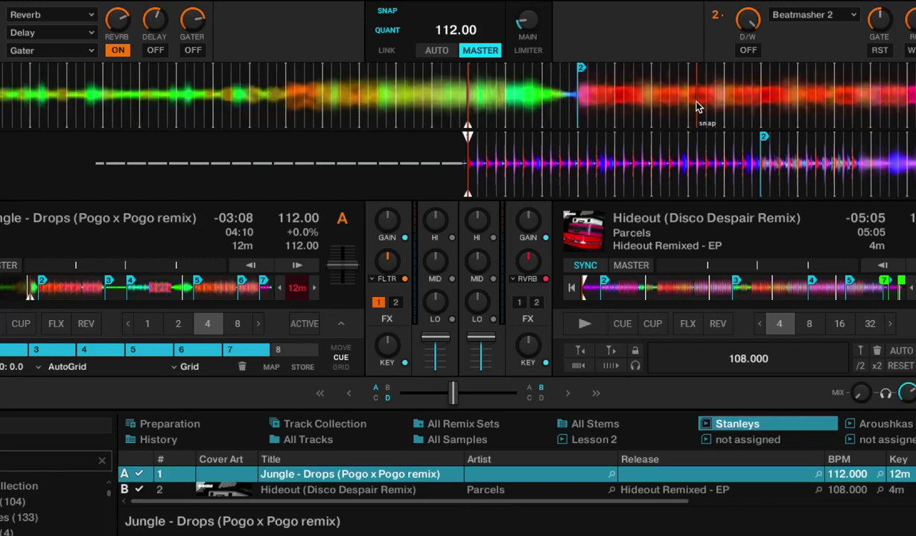
{"action": "left_click", "coordinate": [583, 88]}
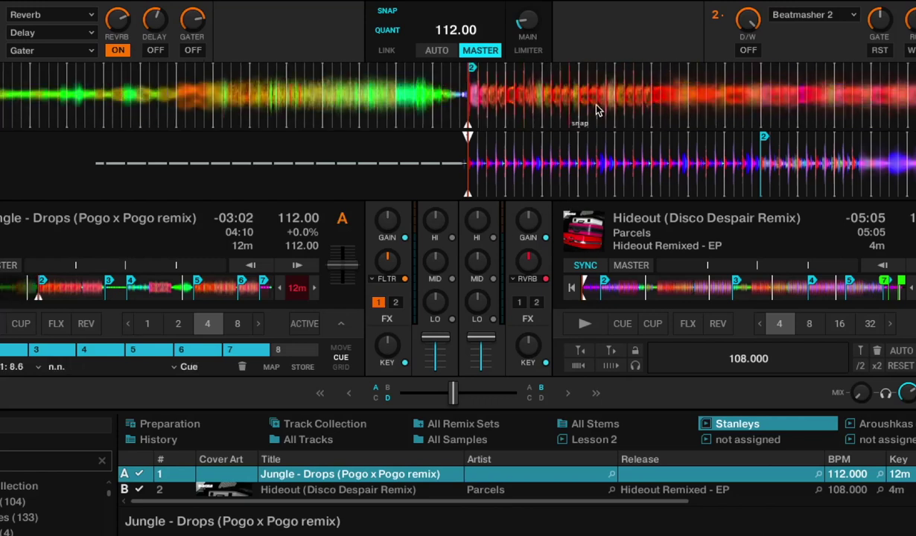
{"action": "scroll", "coordinate": [468, 95], "scroll_direction": "up", "scroll_amount": 5}
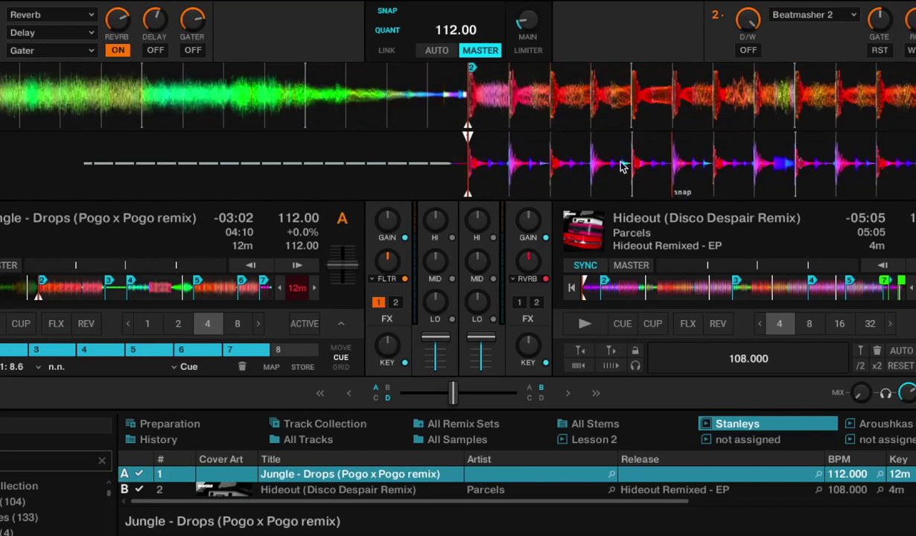
Seek deck A back to the start of its track, then show deck B's cue controls and trigger its hotcue 1.
{"action": "scroll", "coordinate": [650, 172], "scroll_direction": "down", "scroll_amount": 5}
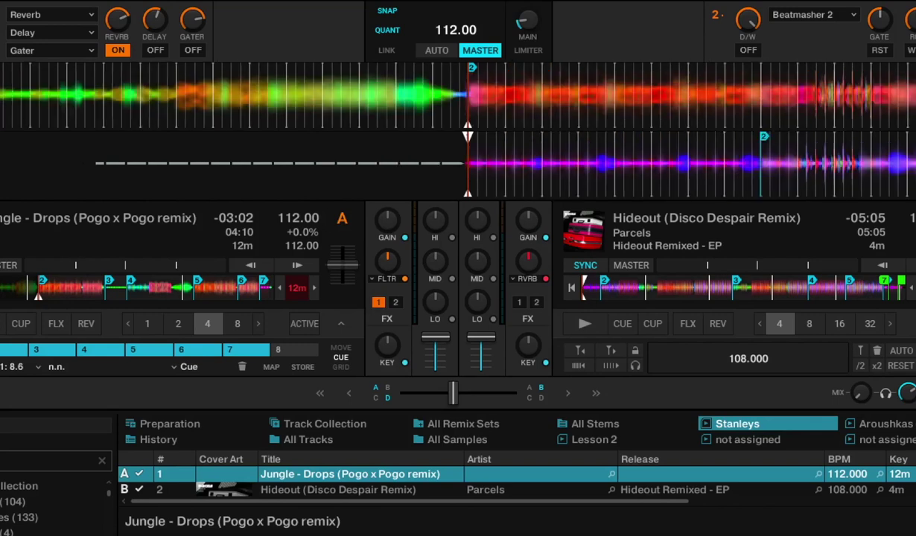
{"action": "left_click", "coordinate": [0, 288]}
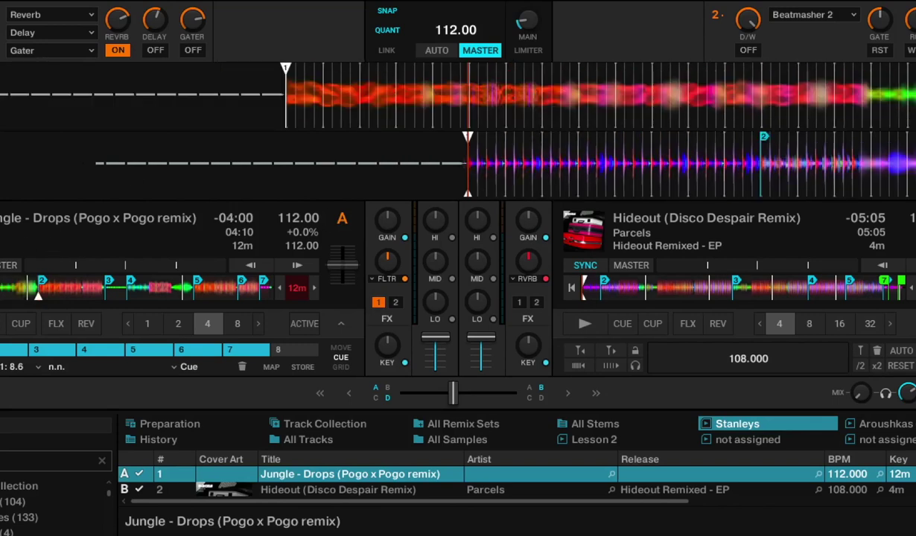
{"action": "left_click", "coordinate": [0, 288]}
{"action": "left_click", "coordinate": [395, 103]}
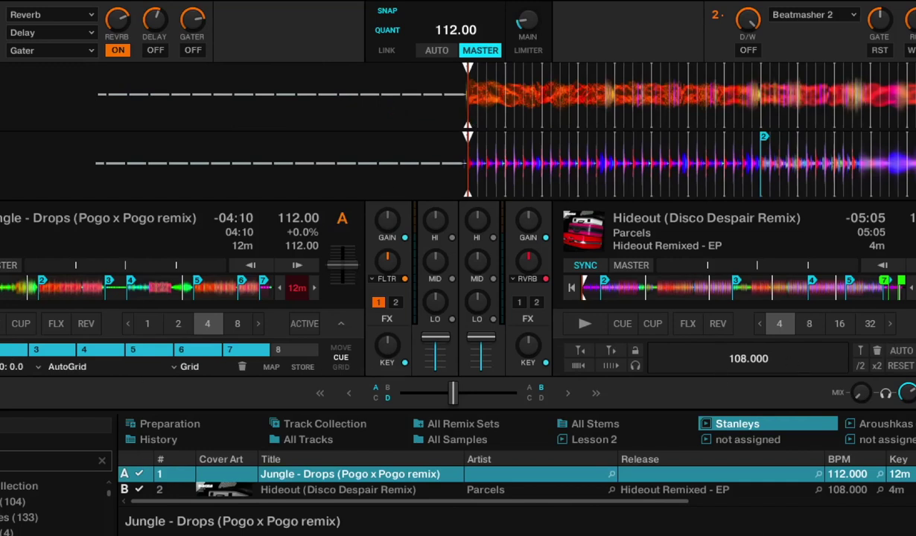
{"action": "left_click", "coordinate": [915, 357]}
{"action": "left_click", "coordinate": [572, 351]}
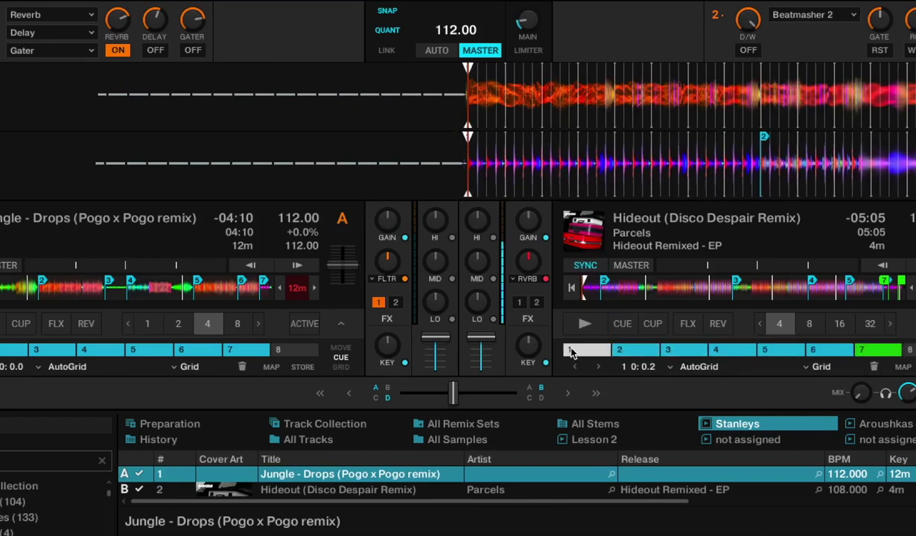
In deck A's beatgrid controls, halve the tempo to 56.000 BPM, double it to 224.001, and halve it back to 112.000.
{"action": "left_click", "coordinate": [341, 366]}
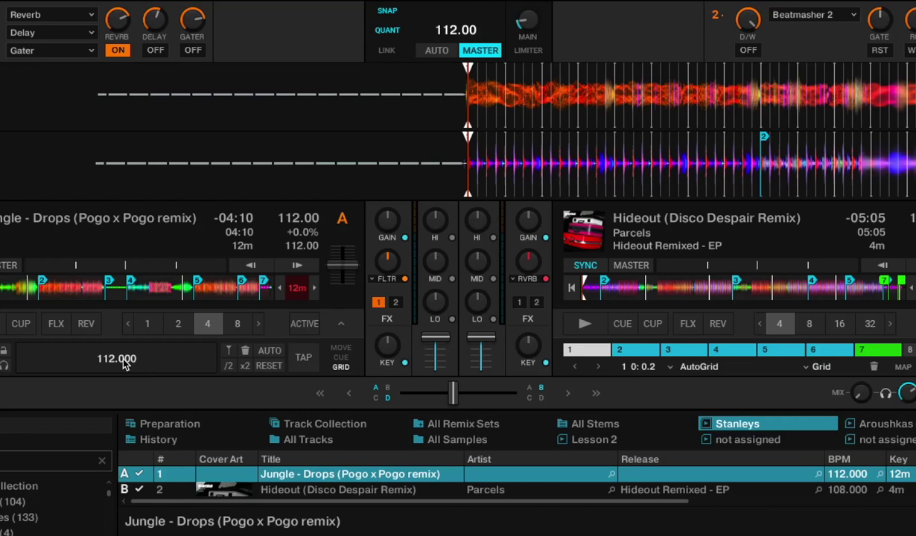
{"action": "left_click", "coordinate": [229, 367]}
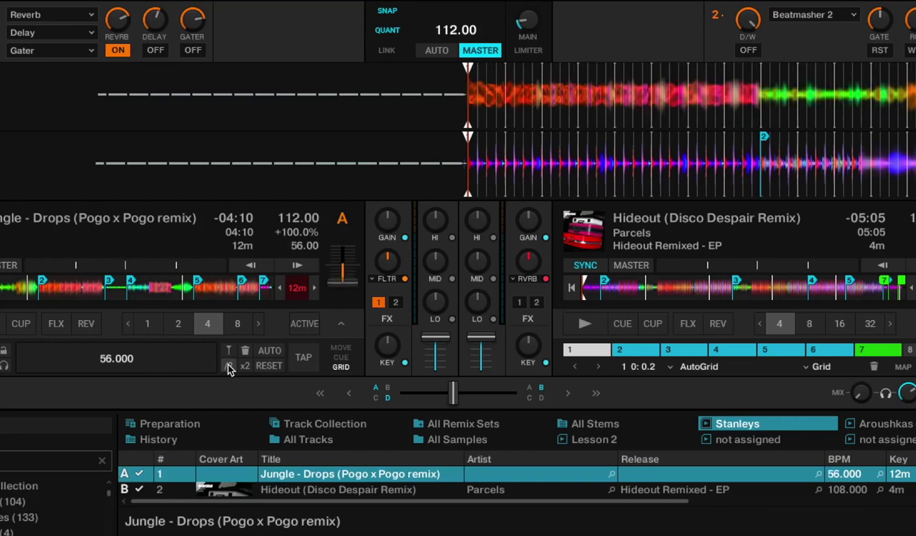
{"action": "double_click", "coordinate": [243, 366]}
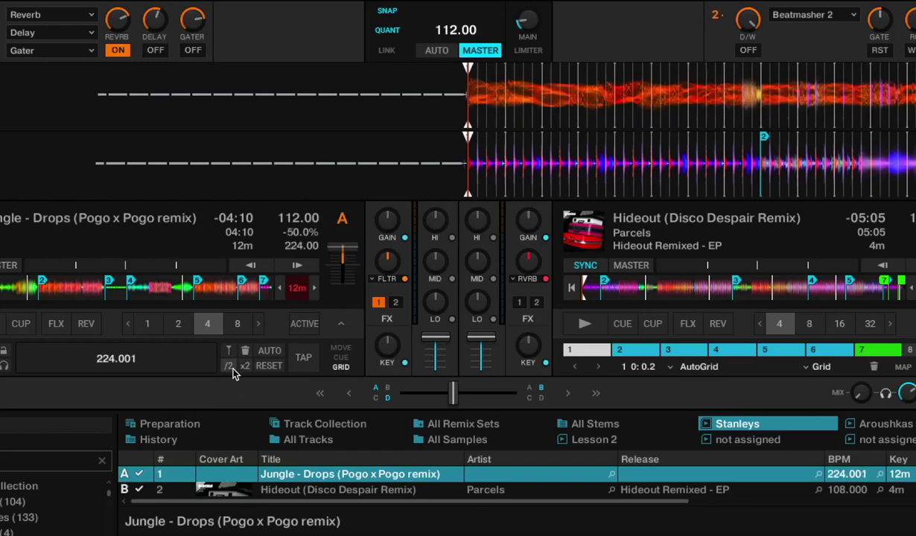
{"action": "left_click", "coordinate": [231, 367]}
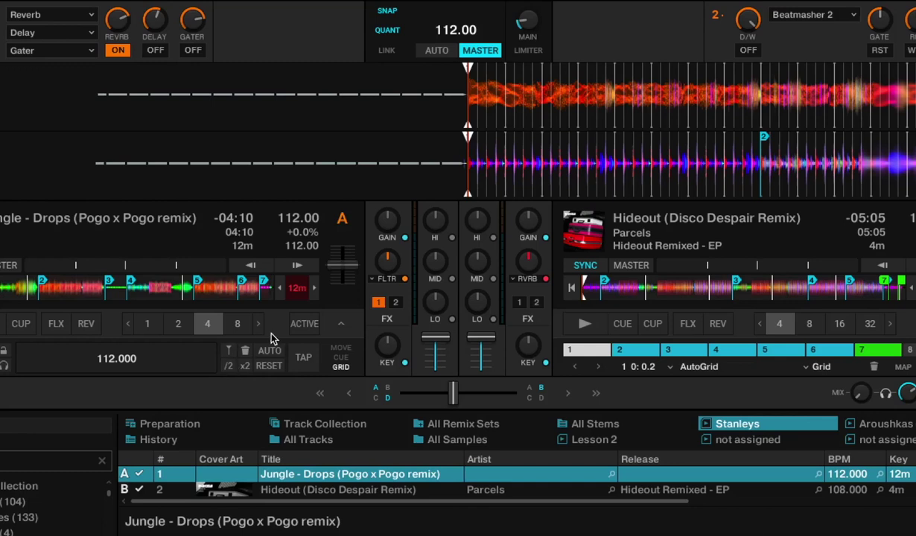
View deck A's cue controls, look over its move controls, and return to the cue controls.
{"action": "left_click", "coordinate": [339, 359]}
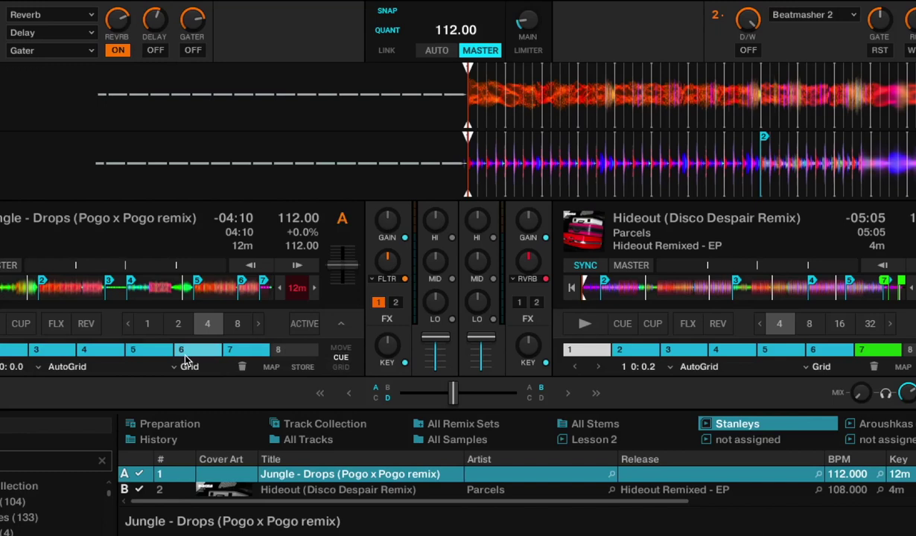
{"action": "left_click", "coordinate": [338, 348]}
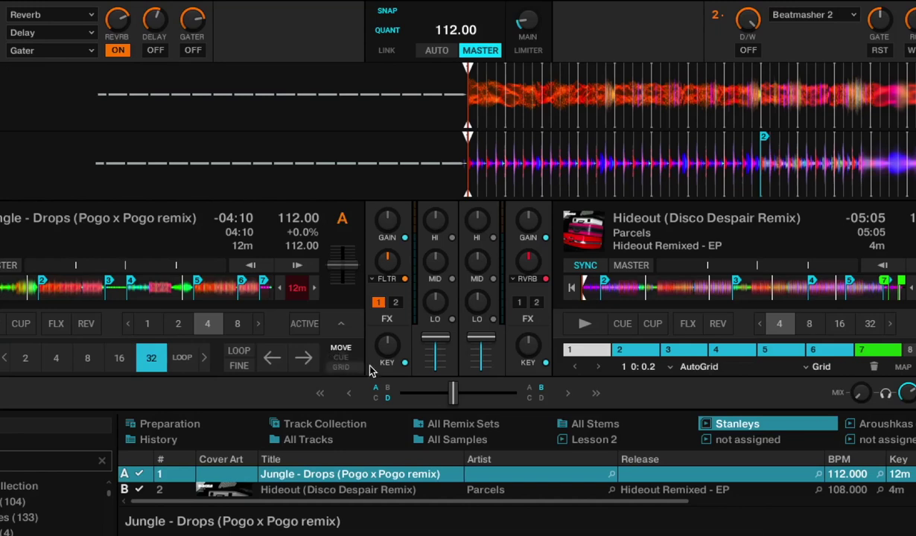
{"action": "left_click", "coordinate": [341, 358]}
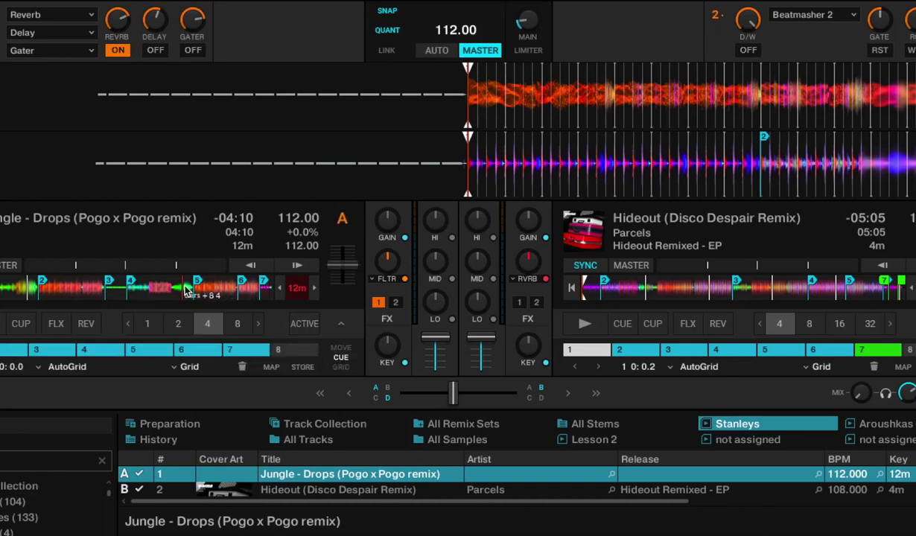
Play deck A from shortly before the loud section after hotcue 4 and store hotcue 8 where that section begins.
{"action": "left_click", "coordinate": [156, 286]}
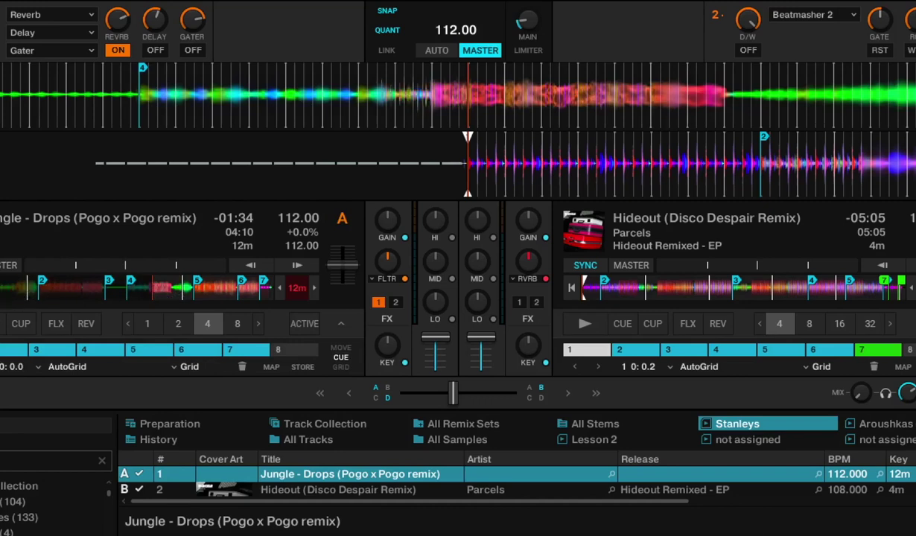
{"action": "left_click", "coordinate": [142, 292]}
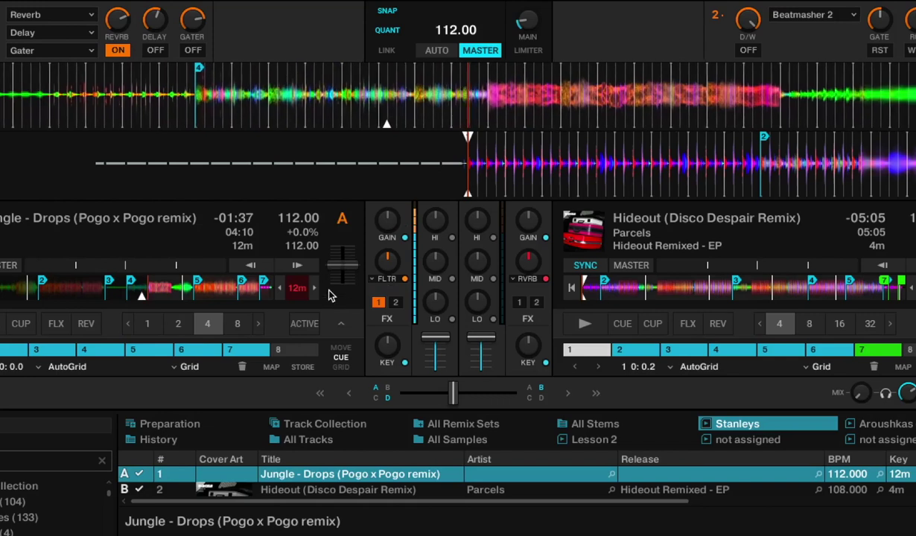
{"action": "left_click", "coordinate": [294, 351]}
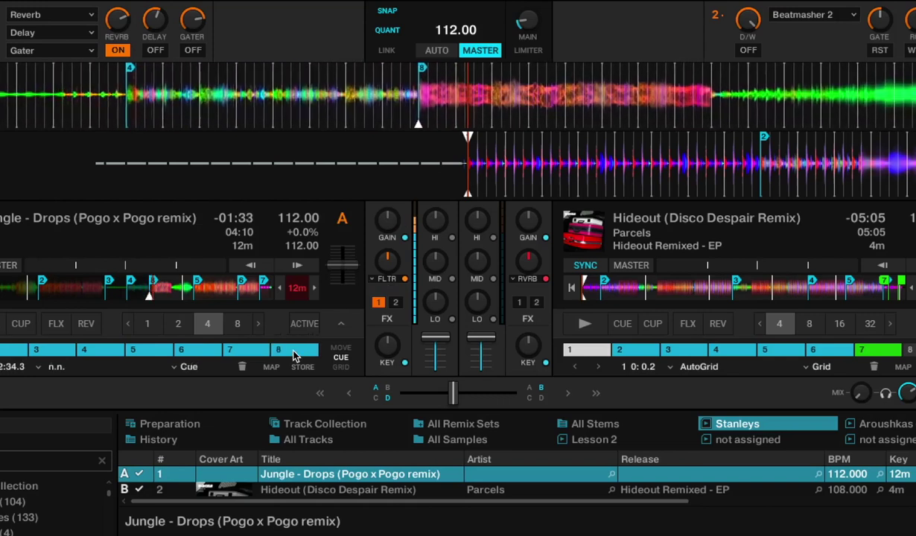
Retrigger deck A's hotcue 8 several times and delete that hotcue.
{"action": "left_click", "coordinate": [293, 350]}
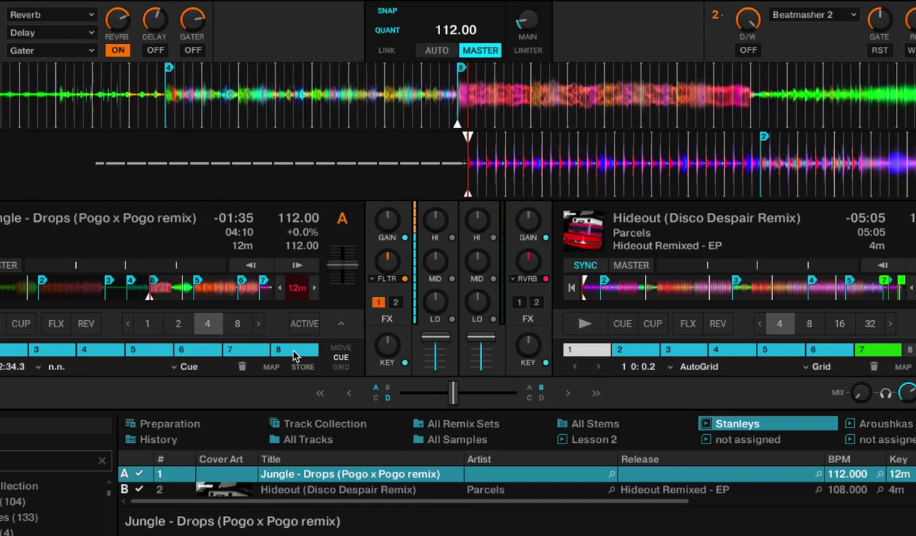
{"action": "left_click", "coordinate": [292, 352]}
{"action": "left_click", "coordinate": [290, 351]}
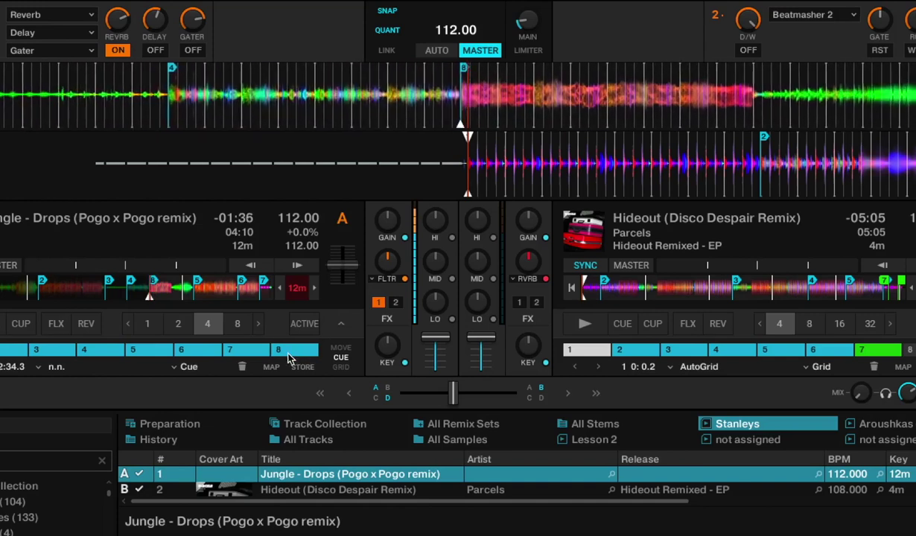
{"action": "left_click", "coordinate": [286, 351]}
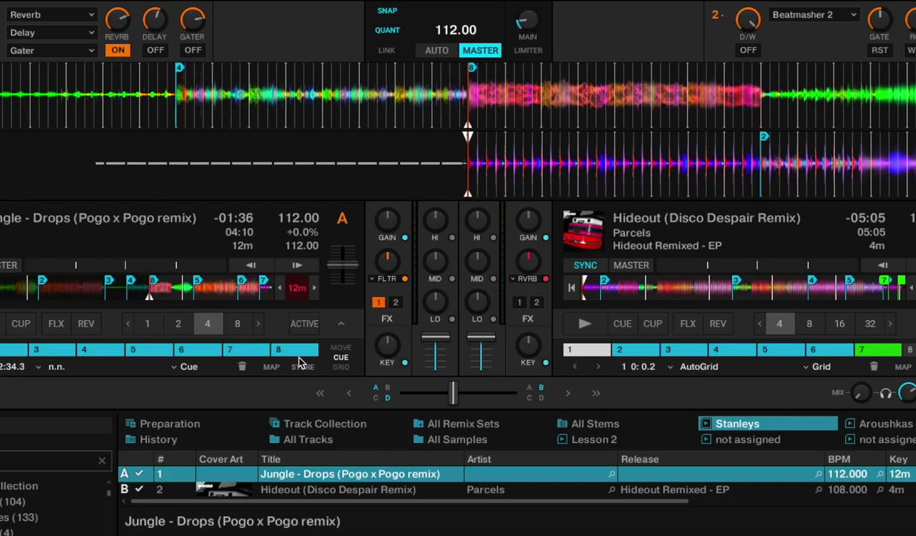
{"action": "left_click", "coordinate": [245, 367]}
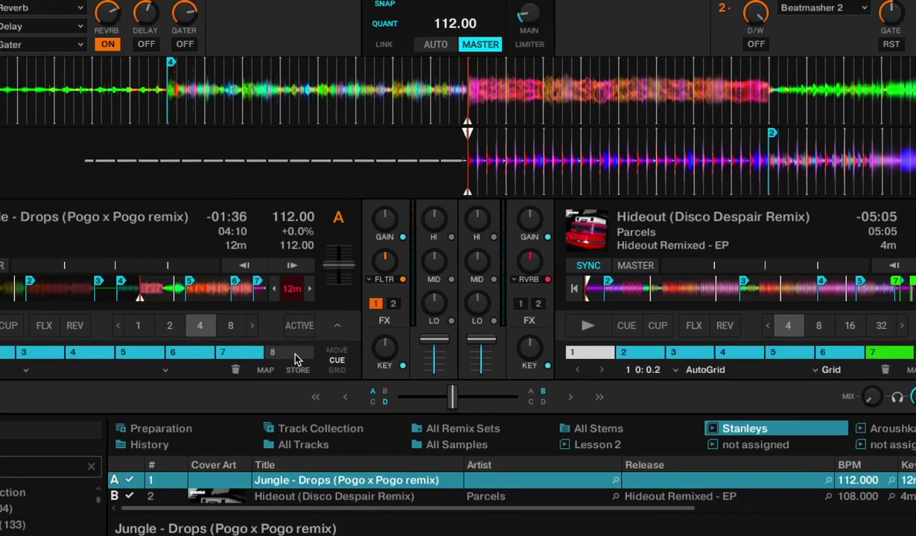
Store hotcue 8 on deck A again at the current position and review the cue types, keeping it as Cue.
{"action": "left_click", "coordinate": [295, 353]}
{"action": "left_click", "coordinate": [181, 367]}
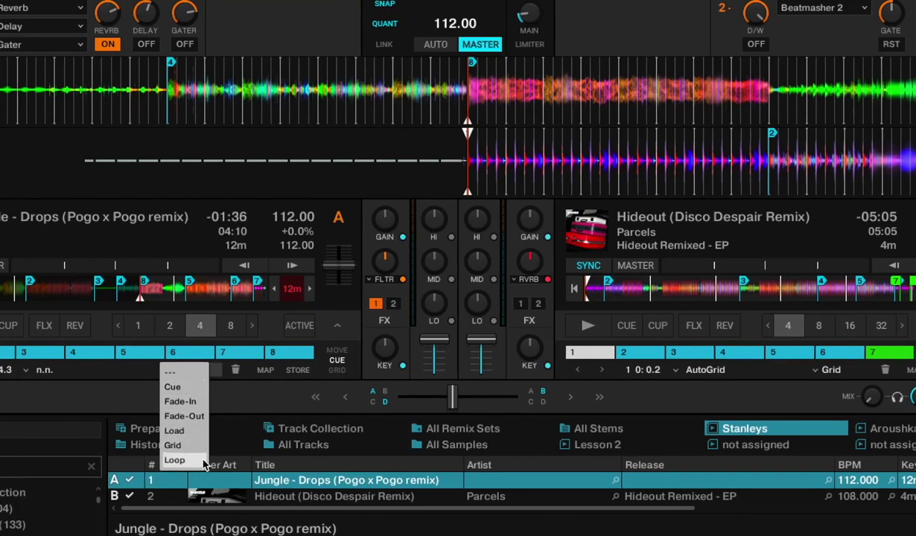
{"action": "left_click", "coordinate": [265, 331]}
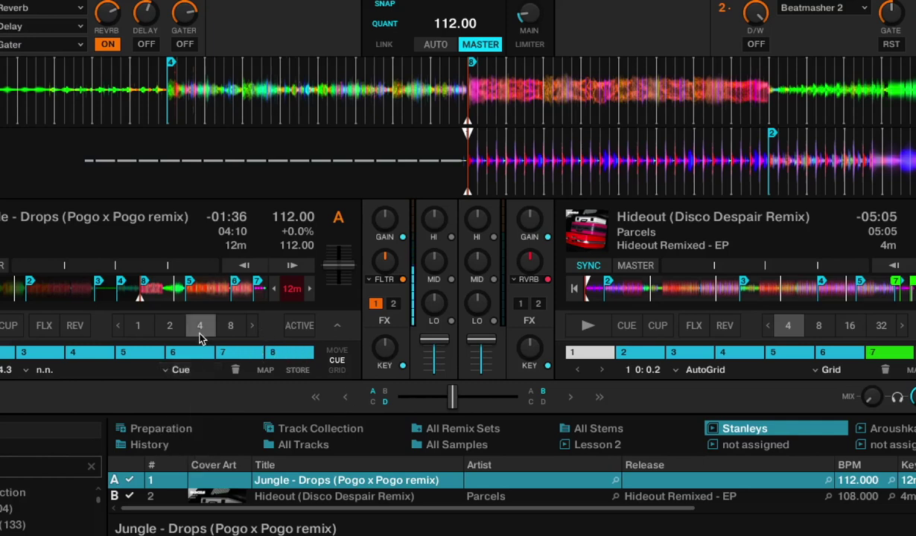
Activate an 8-beat loop on deck A at hotcue 8, shorten it stepwise from 4 beats to 1/4, and turn looping off.
{"action": "left_click", "coordinate": [251, 332]}
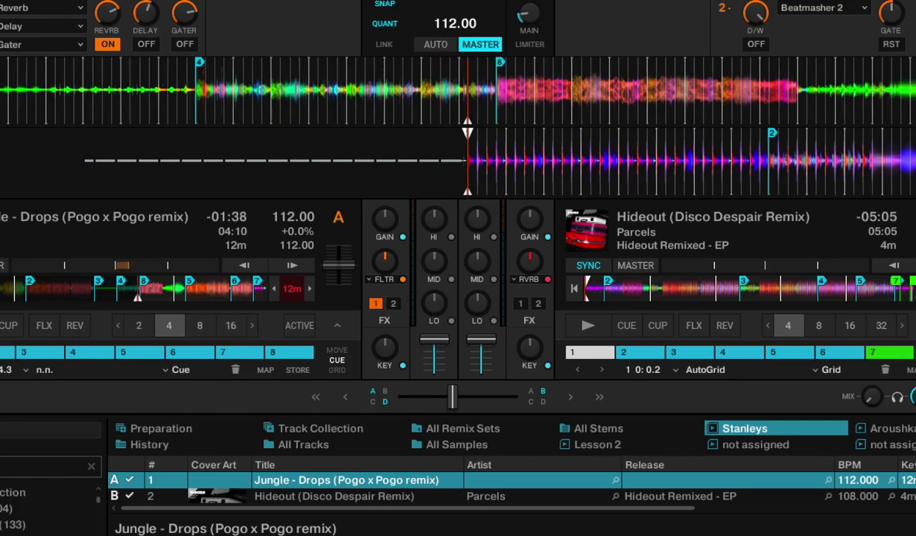
{"action": "left_click", "coordinate": [198, 327]}
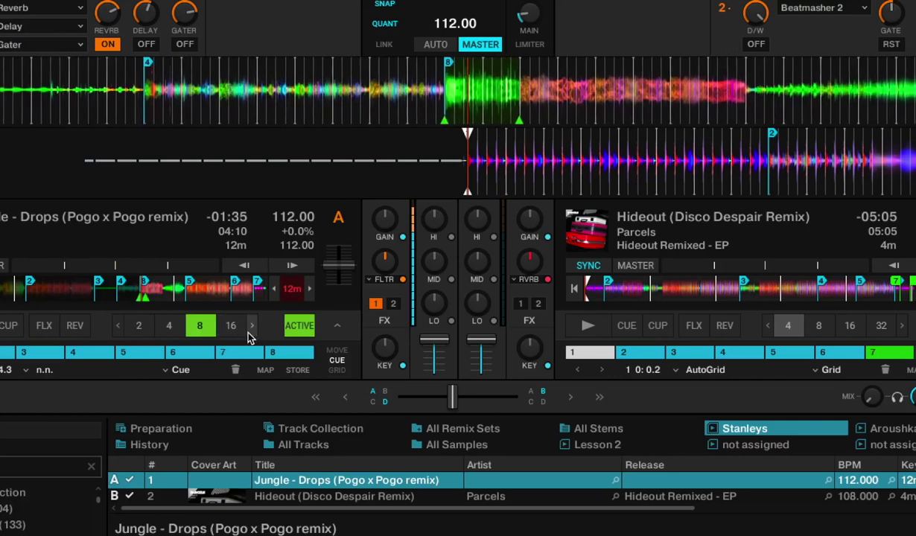
{"action": "left_click", "coordinate": [169, 326]}
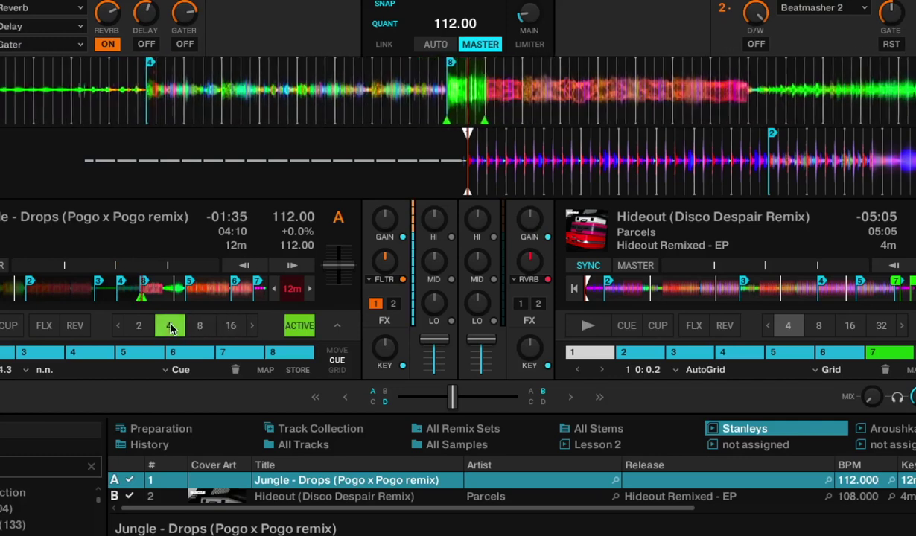
{"action": "left_click", "coordinate": [138, 326]}
{"action": "left_click", "coordinate": [133, 326]}
{"action": "left_click", "coordinate": [131, 326]}
{"action": "left_click", "coordinate": [125, 327]}
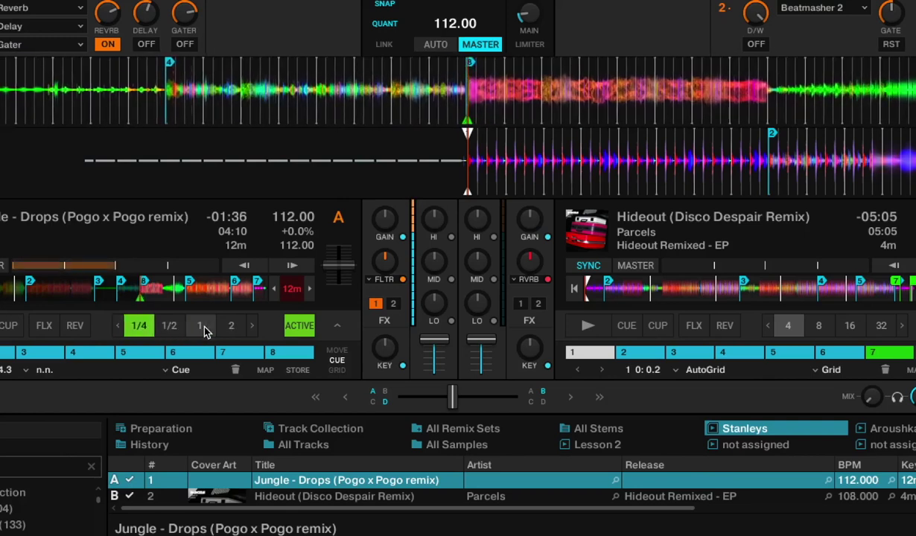
{"action": "left_click", "coordinate": [300, 325]}
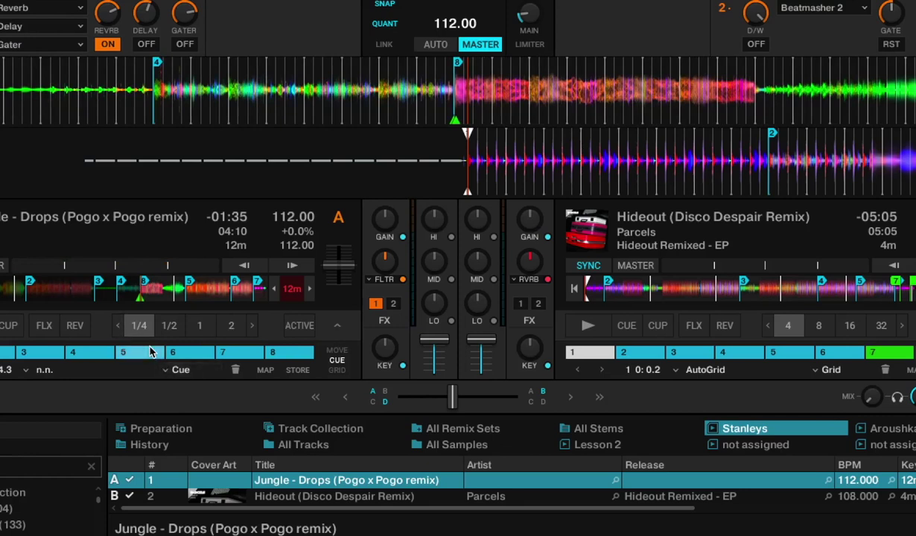
Delete deck A's hotcue 8 and replace it with a stored 8-beat loop starting at the same position.
{"action": "left_click", "coordinate": [273, 356]}
{"action": "left_click", "coordinate": [235, 371]}
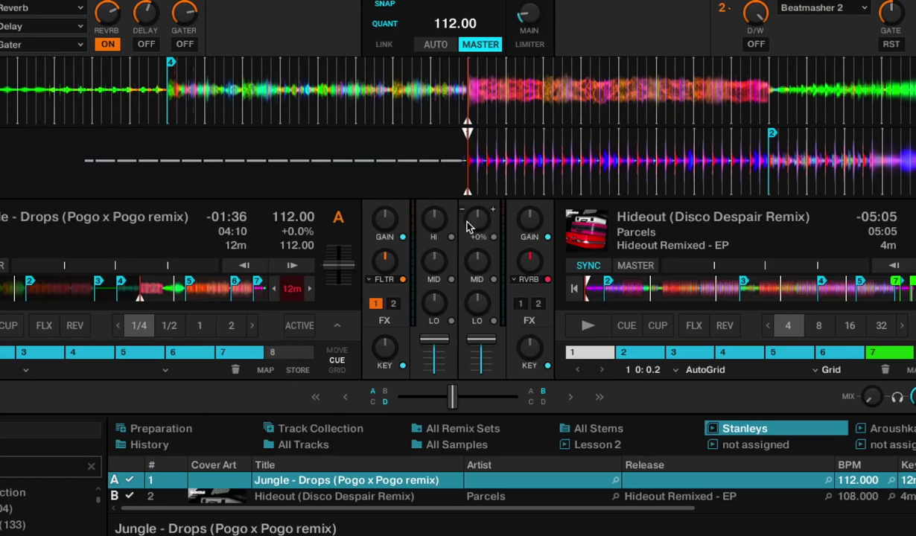
{"action": "left_click", "coordinate": [254, 326]}
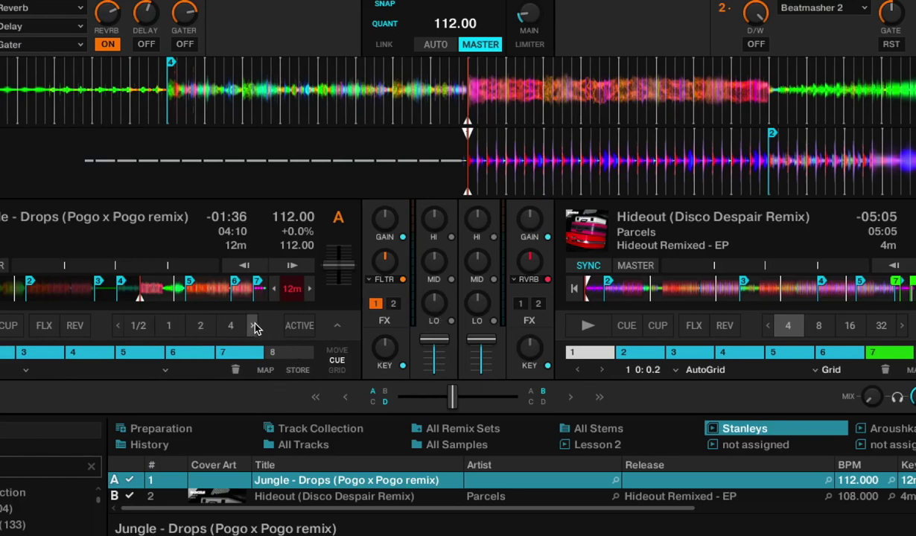
{"action": "left_click", "coordinate": [255, 326]}
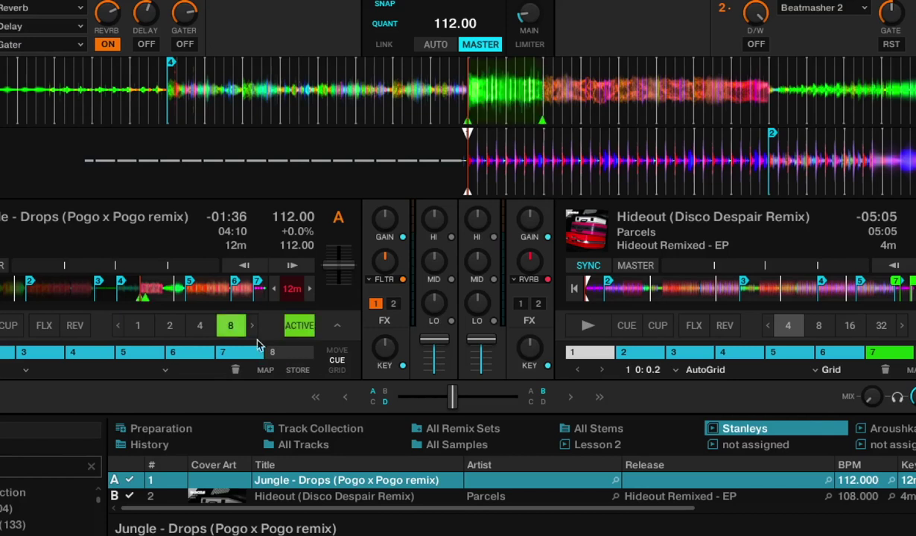
{"action": "left_click", "coordinate": [286, 356]}
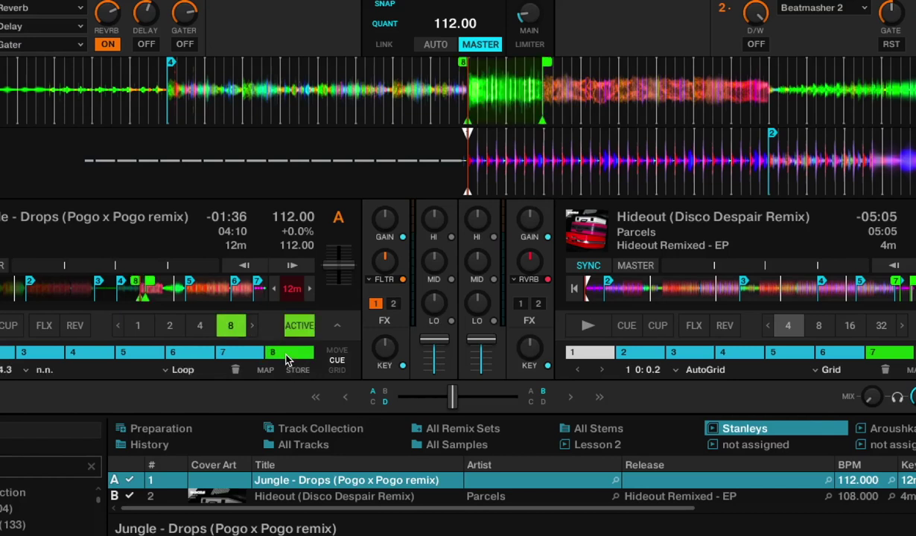
Play and exit deck A's stored 8-beat loop, re-enter it from hotcue 8, and delete that hotcue.
{"action": "left_click_drag", "start_coordinate": [406, 77], "coordinate": [470, 77]}
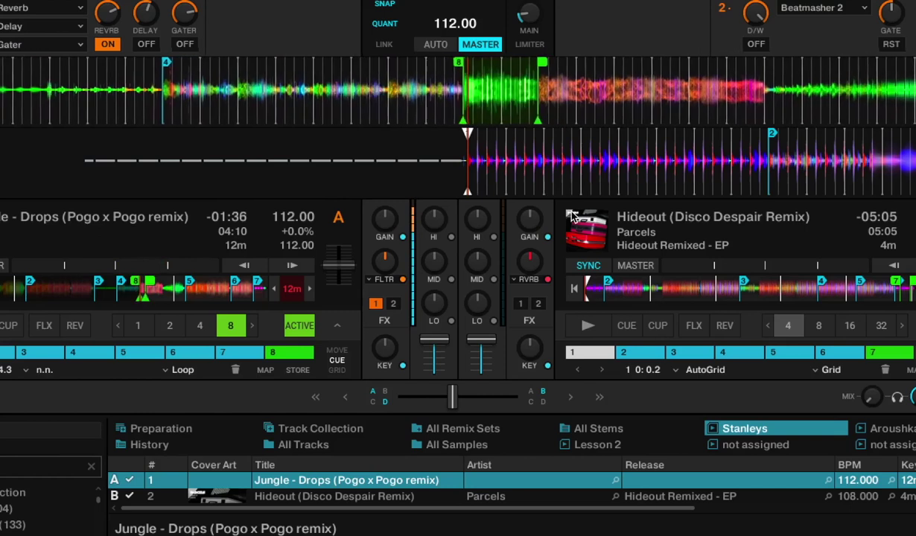
{"action": "left_click", "coordinate": [300, 326]}
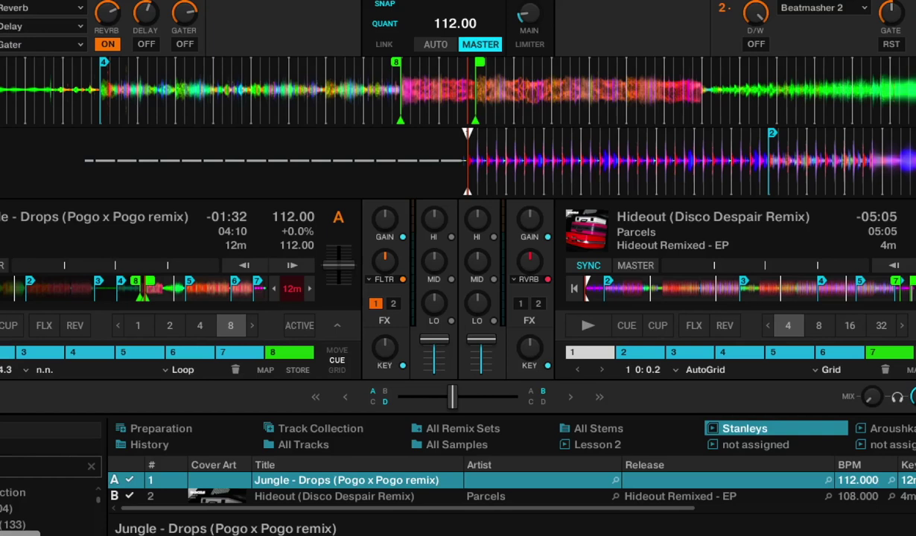
{"action": "left_click", "coordinate": [298, 330]}
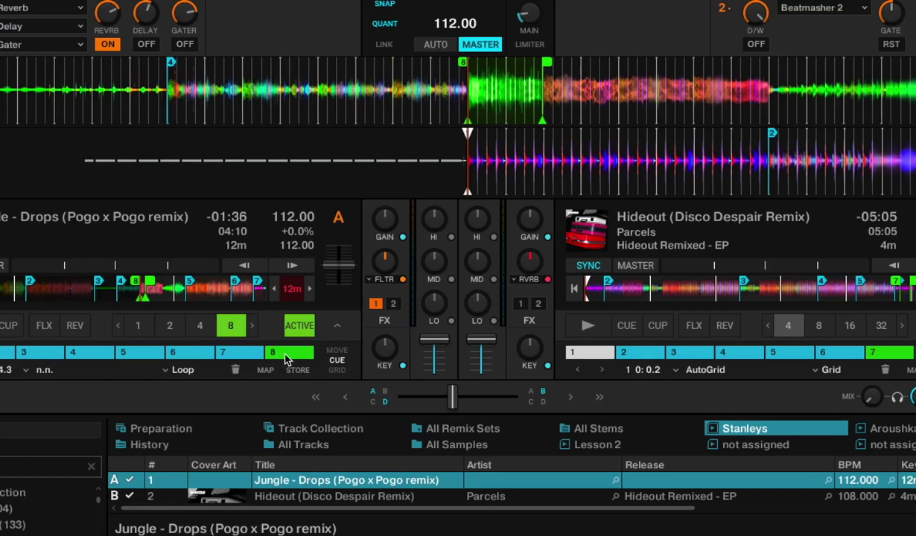
{"action": "left_click", "coordinate": [237, 371]}
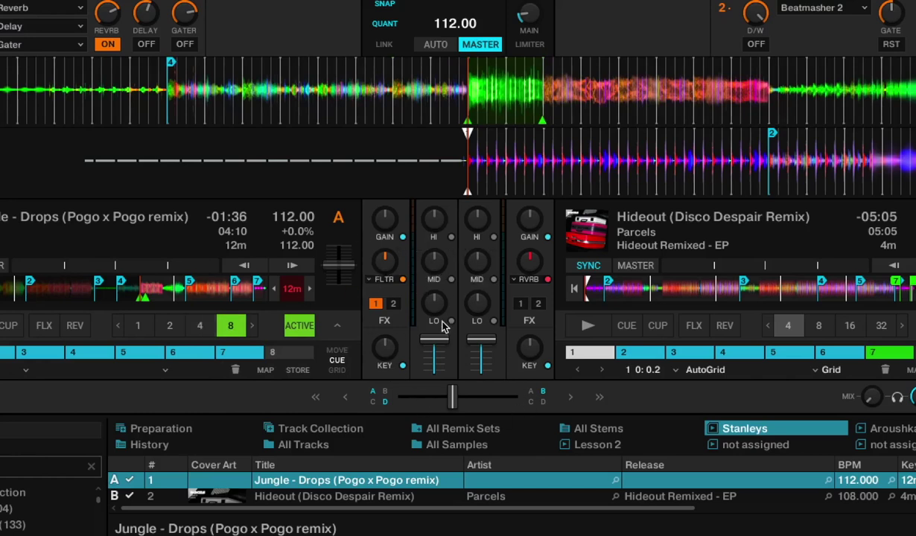
Seek deck A to the beat around hotcue 5 and try out its LO equaliser, leaving it centred.
{"action": "mouse_move", "coordinate": [441, 302]}
{"action": "left_click", "coordinate": [192, 301]}
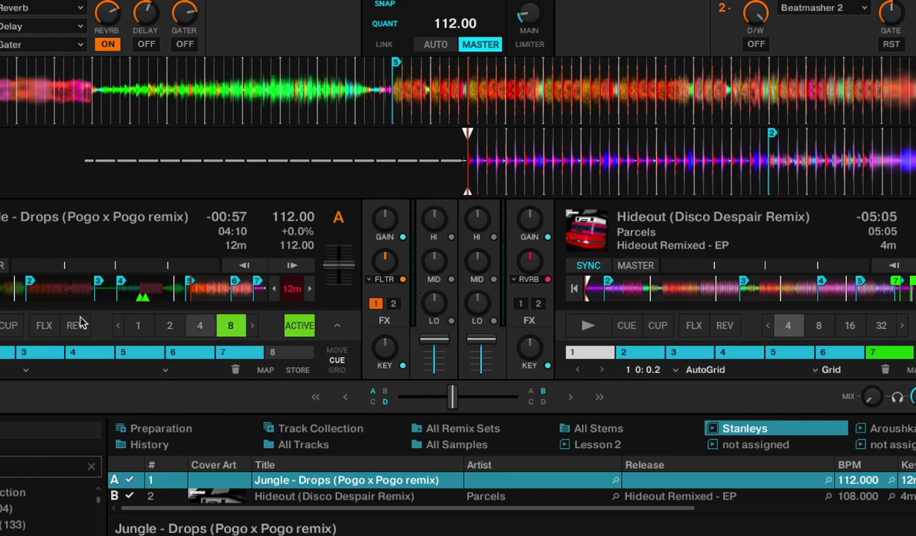
{"action": "left_click_drag", "start_coordinate": [434, 311], "coordinate": [432, 303]}
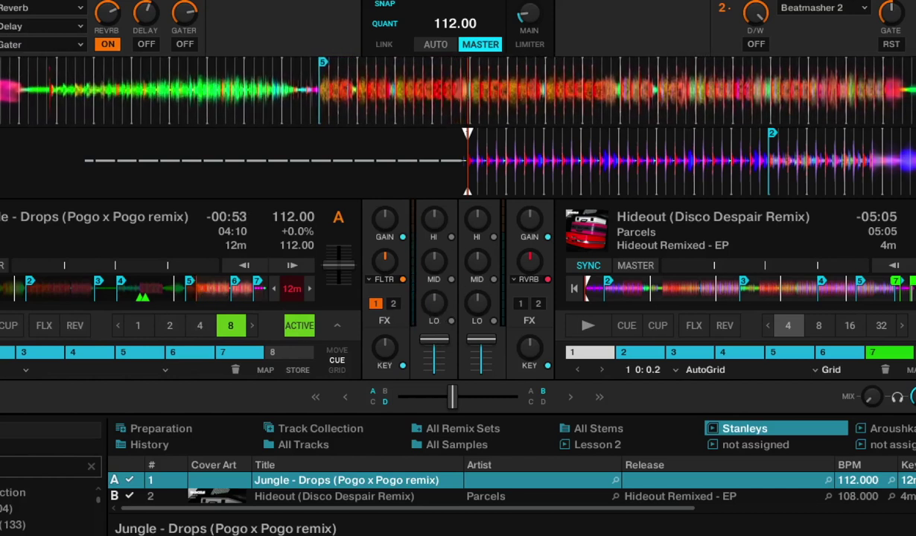
Try out deck A's MID and HI equalisers by cutting each to -100%, and return both to centre.
{"action": "left_click_drag", "start_coordinate": [440, 260], "coordinate": [429, 262]}
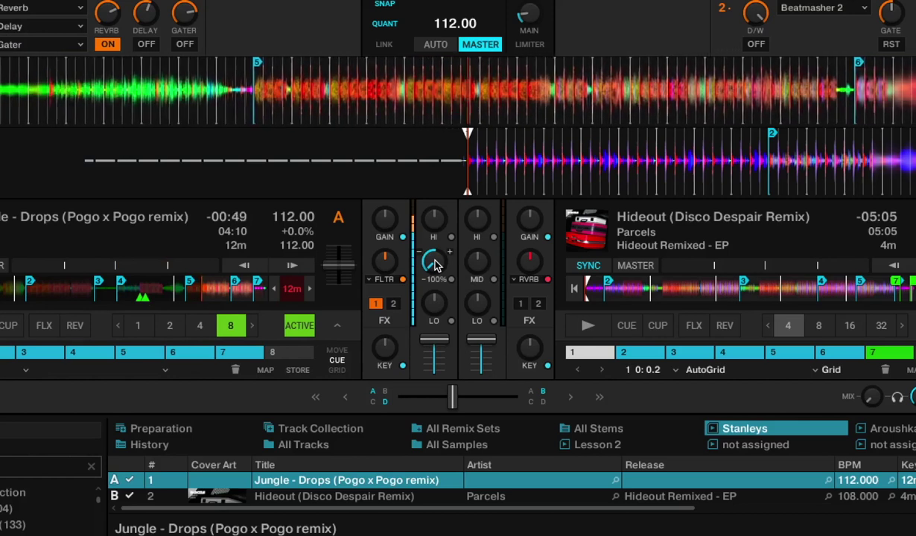
{"action": "left_click_drag", "start_coordinate": [434, 217], "coordinate": [432, 224]}
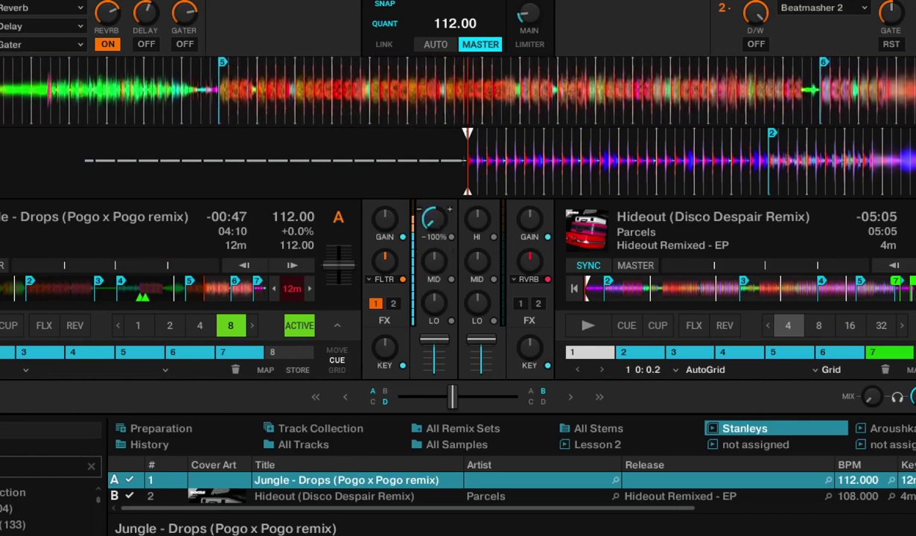
{"action": "double_click", "coordinate": [435, 220]}
{"action": "mouse_move", "coordinate": [434, 223]}
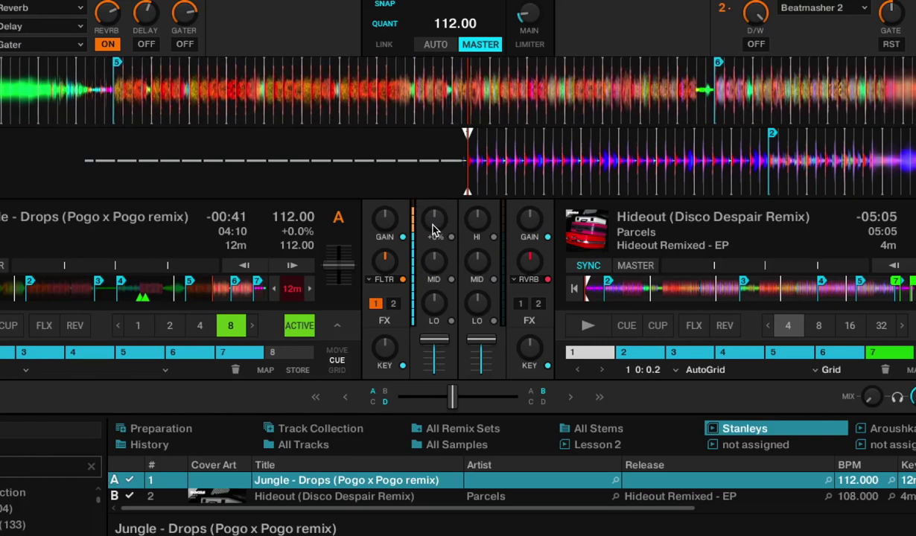
{"action": "left_click_drag", "start_coordinate": [434, 221], "coordinate": [434, 238]}
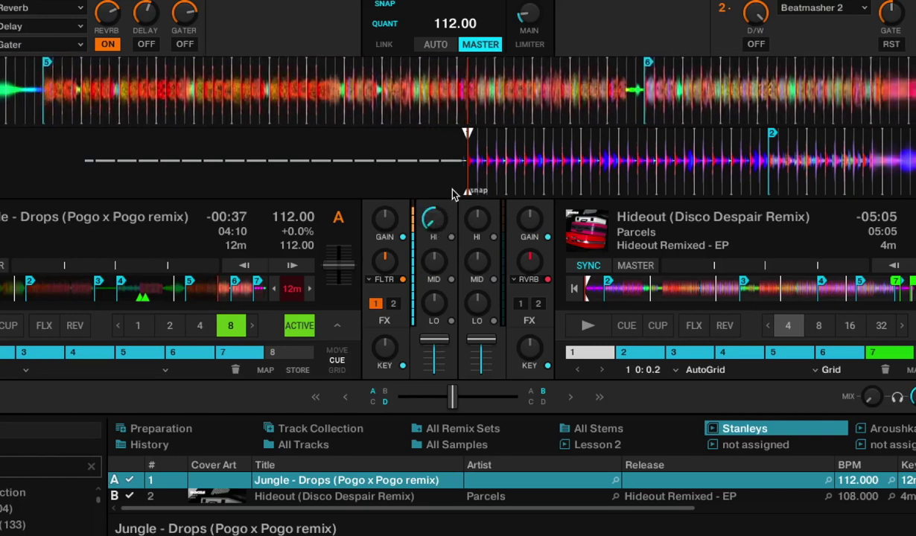
{"action": "double_click", "coordinate": [434, 218]}
{"action": "left_click", "coordinate": [573, 290]}
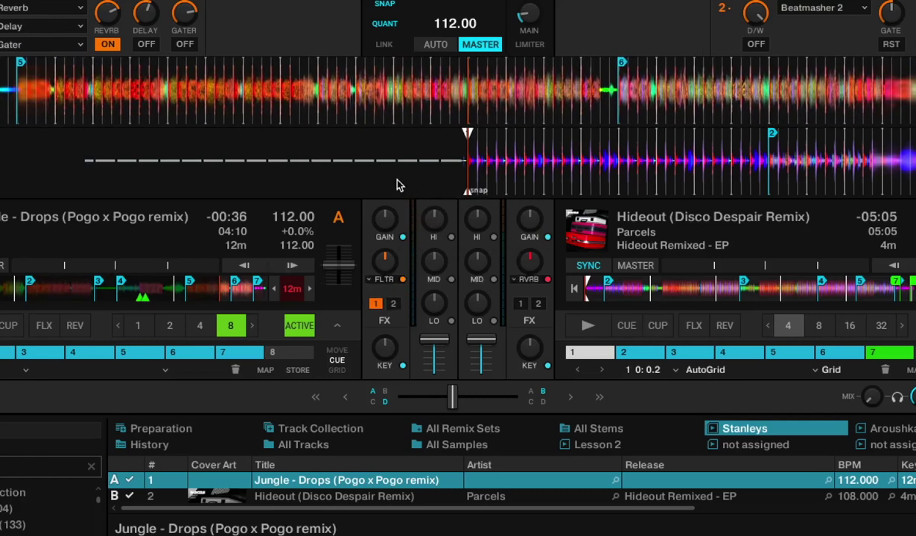
Seek deck A back to hotcue 5 and cut its MID and HI equalisers fully.
{"action": "left_click", "coordinate": [129, 94]}
{"action": "left_click", "coordinate": [129, 94]}
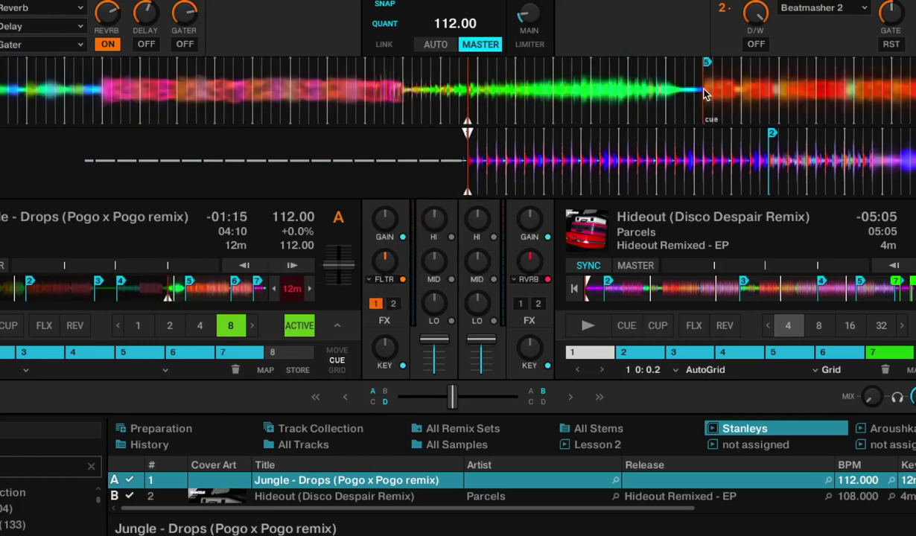
{"action": "left_click", "coordinate": [706, 94]}
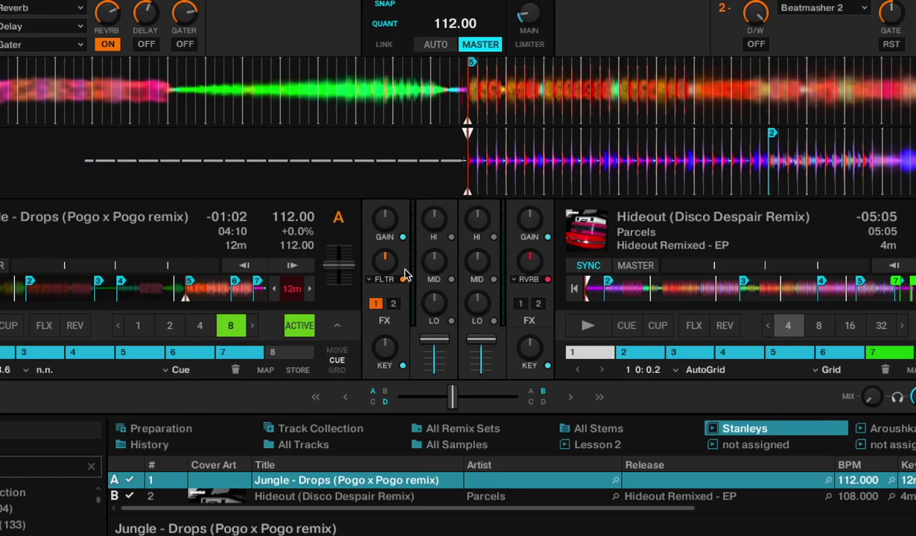
{"action": "mouse_move", "coordinate": [445, 304]}
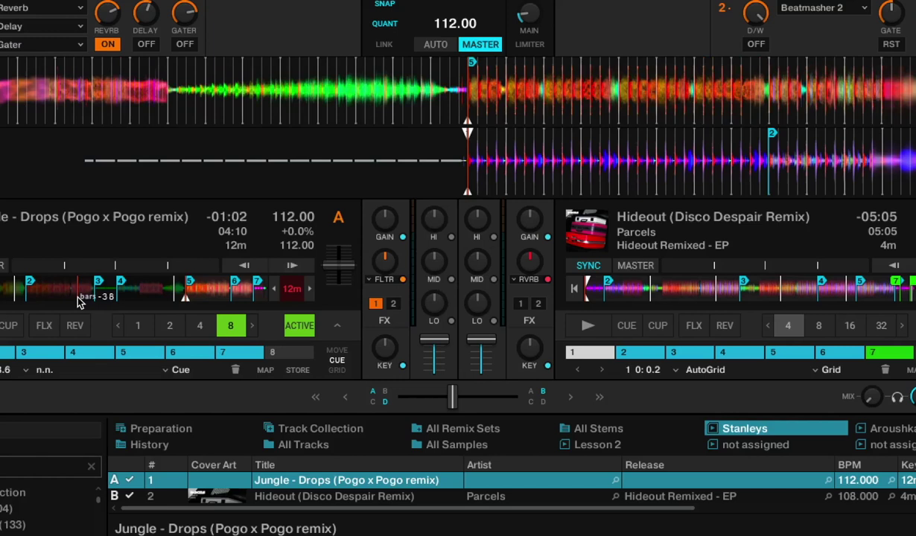
{"action": "left_click_drag", "start_coordinate": [445, 262], "coordinate": [445, 313]}
{"action": "left_click_drag", "start_coordinate": [445, 220], "coordinate": [445, 272]}
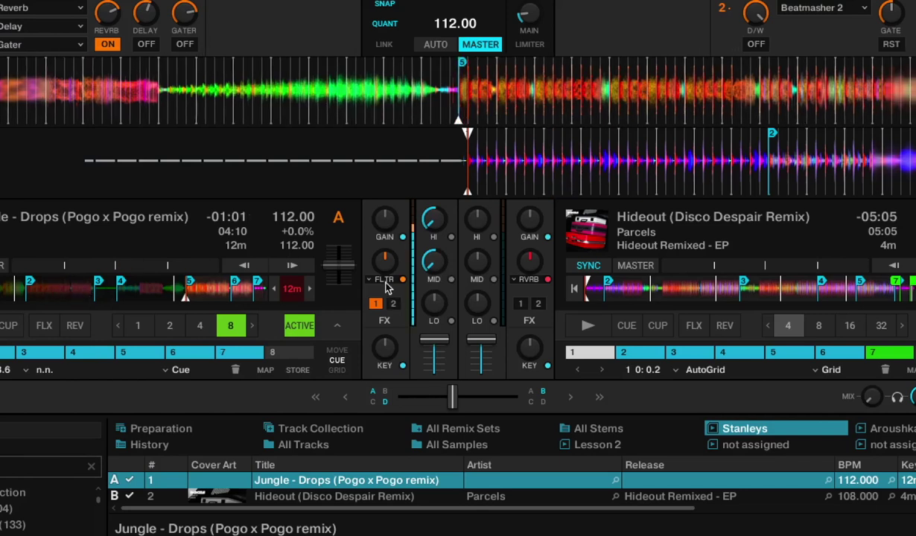
Bring deck A's MID and HI equalisers up gradually while it plays, and reset both to centre.
{"action": "mouse_move", "coordinate": [432, 264]}
{"action": "left_mouse_down"}
{"action": "mouse_move", "coordinate": [433, 242]}
{"action": "mouse_move", "coordinate": [450, 271]}
{"action": "left_mouse_up"}
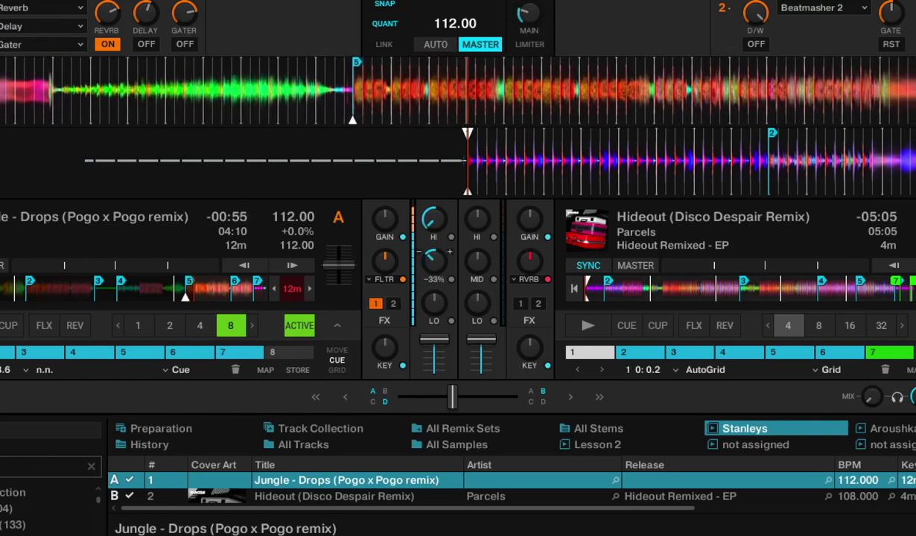
{"action": "mouse_move", "coordinate": [430, 219]}
{"action": "left_mouse_down"}
{"action": "mouse_move", "coordinate": [430, 230]}
{"action": "mouse_move", "coordinate": [430, 222]}
{"action": "left_mouse_up"}
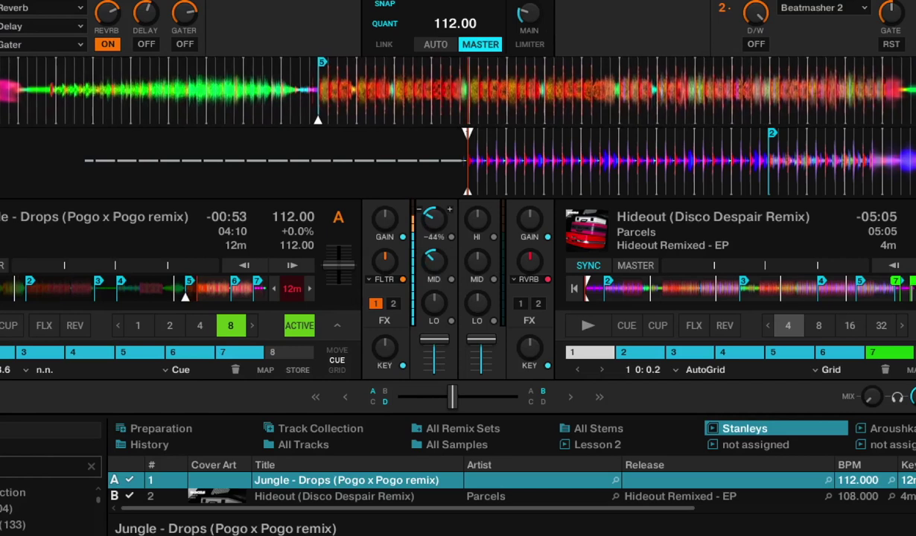
{"action": "left_click_drag", "start_coordinate": [436, 259], "coordinate": [436, 246]}
{"action": "double_click", "coordinate": [432, 219]}
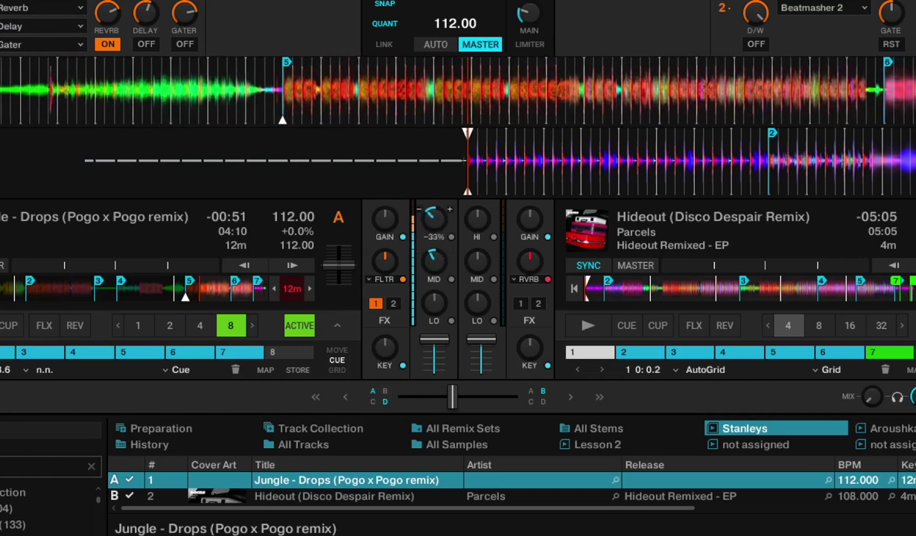
{"action": "double_click", "coordinate": [434, 260]}
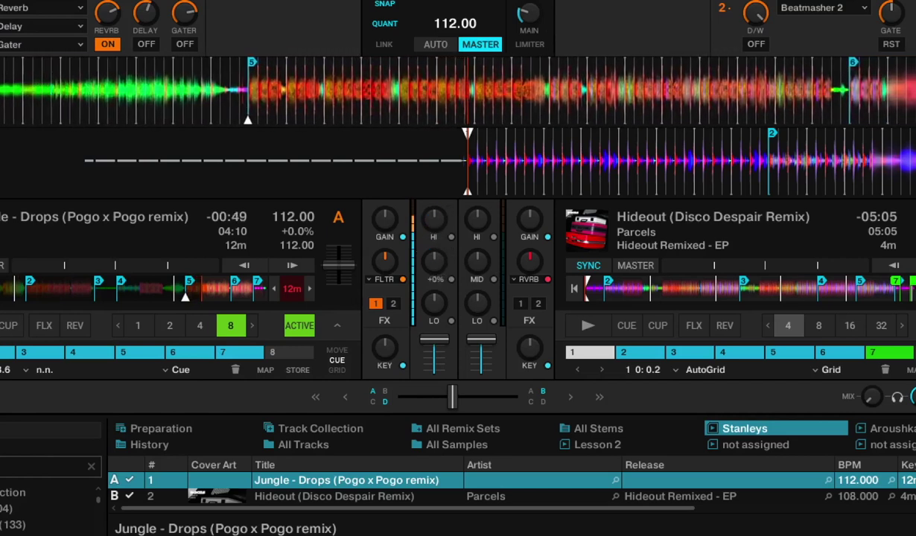
Play deck A from hotcue 5 with its filter turned down, and sweep the filter back up to centre.
{"action": "mouse_move", "coordinate": [376, 273]}
{"action": "left_click", "coordinate": [301, 102]}
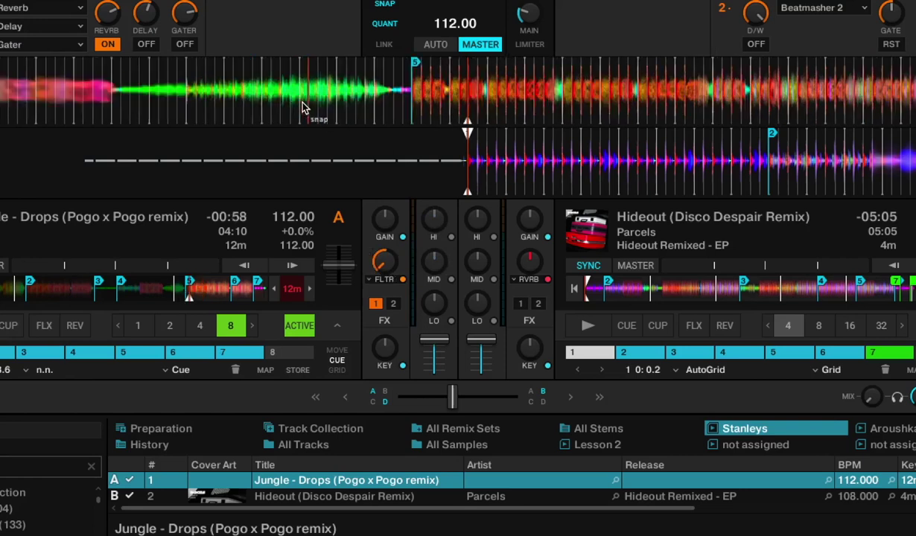
{"action": "left_click", "coordinate": [421, 99]}
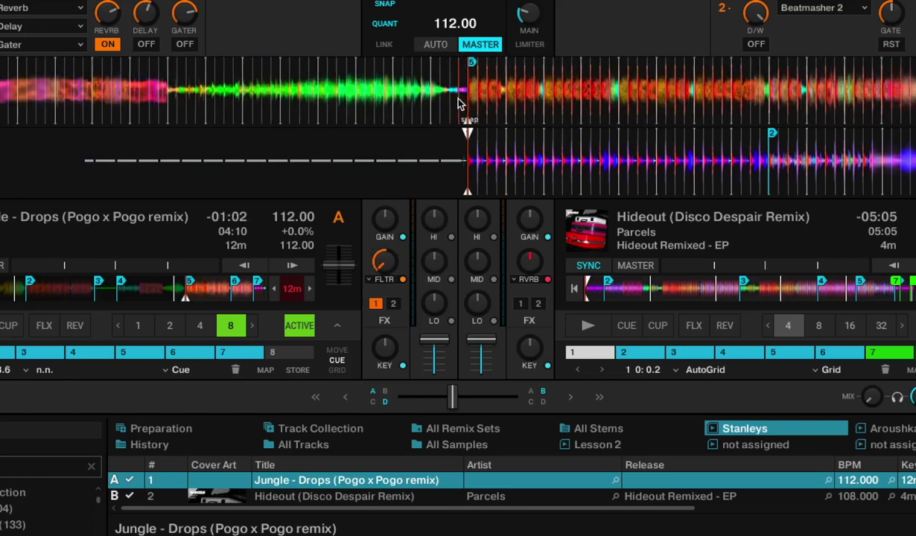
{"action": "mouse_move", "coordinate": [384, 260]}
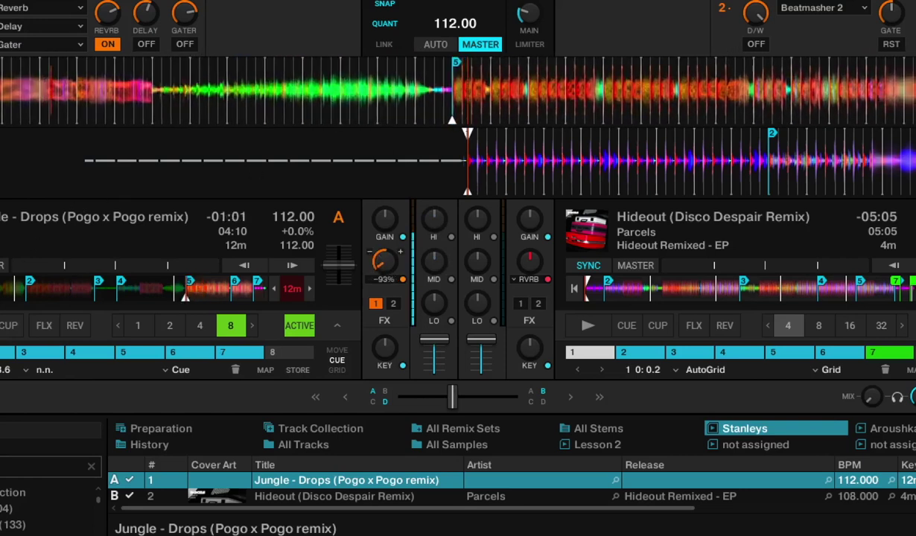
{"action": "left_click_drag", "start_coordinate": [384, 260], "coordinate": [383, 253]}
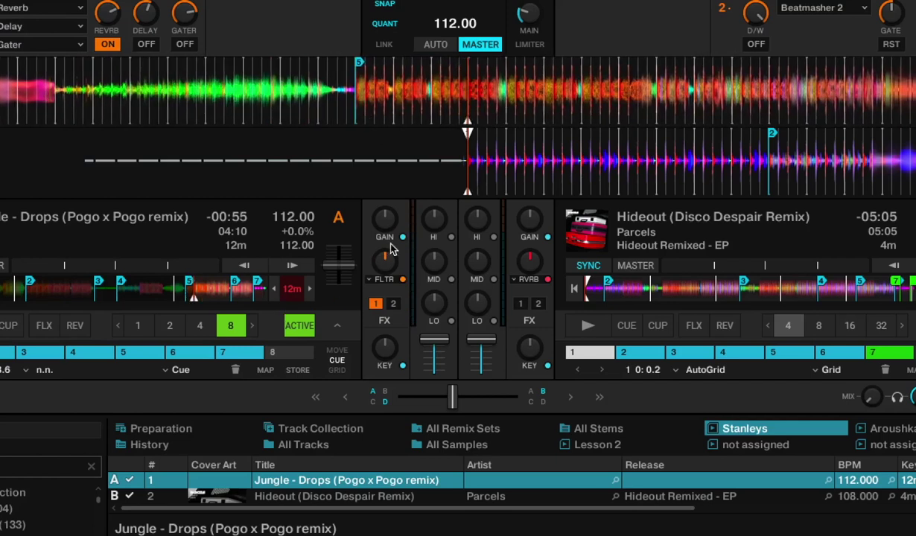
Replay deck A from hotcue 5 with its filter turned up to +98%, and bring the filter back to centre.
{"action": "left_click_drag", "start_coordinate": [400, 67], "coordinate": [439, 97]}
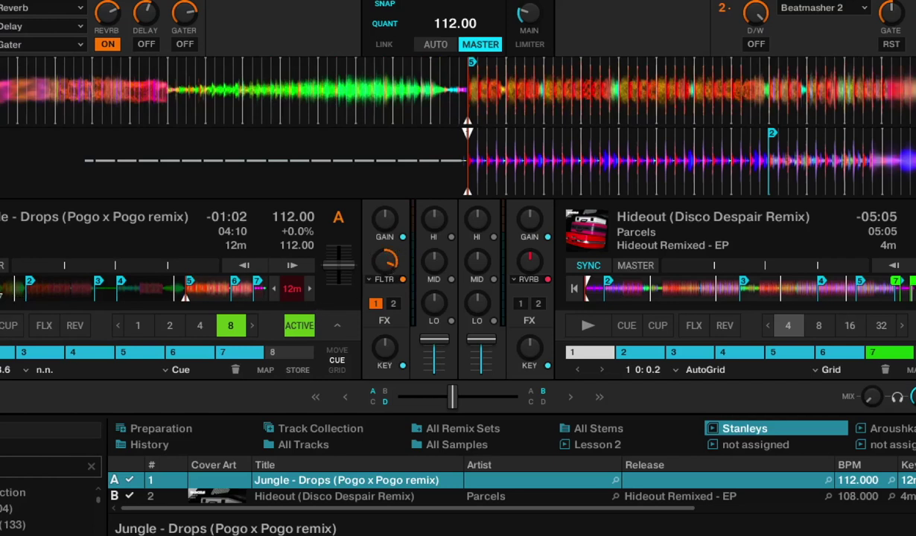
{"action": "mouse_move", "coordinate": [385, 261]}
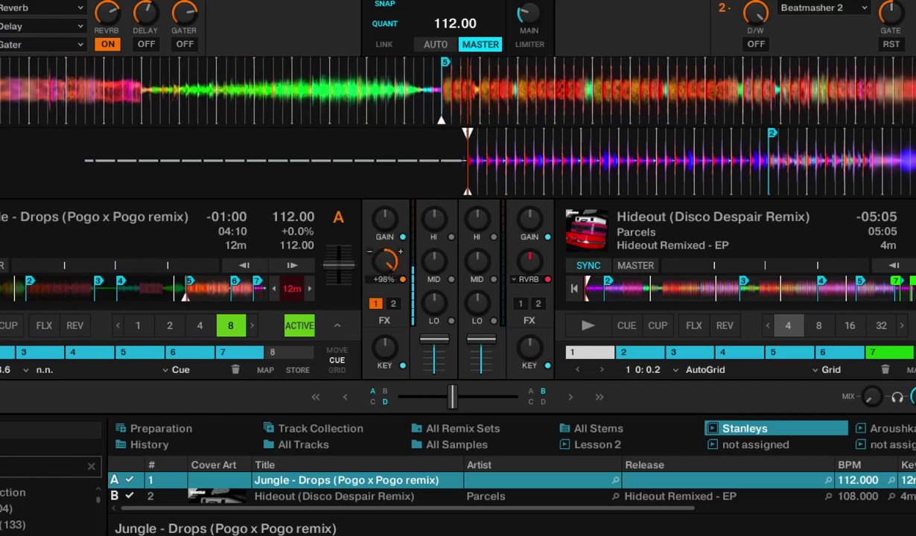
{"action": "left_click_drag", "start_coordinate": [385, 260], "coordinate": [385, 299]}
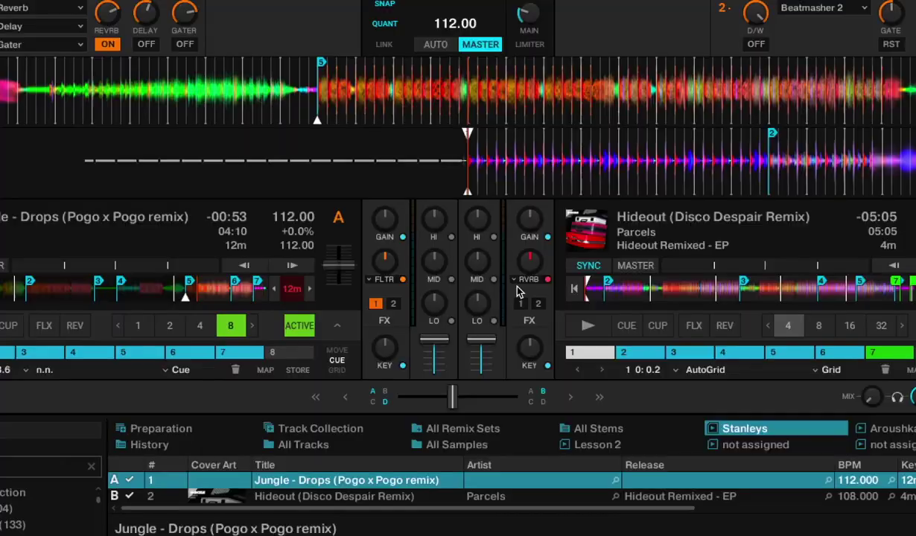
Switch to Ableton Live and lower the High pass filter's cutoff to 26.0 Hz.
{"action": "key", "text": "super+Tab"}
{"action": "key", "text": "super+Tab"}
{"action": "key", "text": "super+Tab"}
{"action": "key", "text": "super+Tab"}
{"action": "key", "text": "super+Tab"}
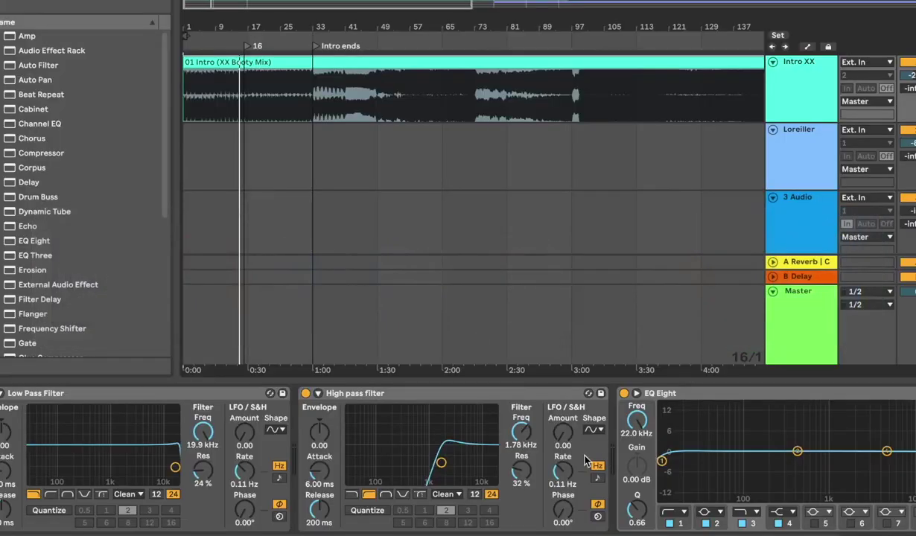
{"action": "left_click_drag", "start_coordinate": [447, 467], "coordinate": [349, 466]}
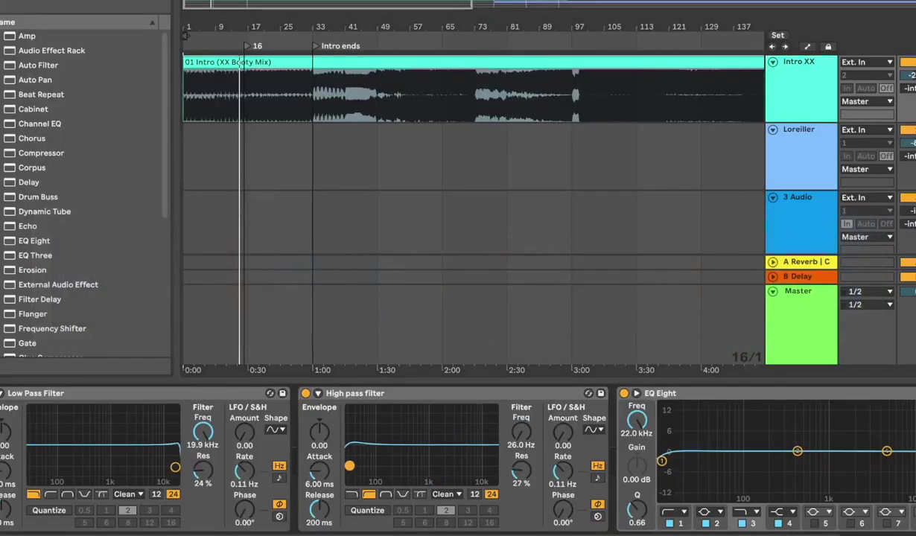
Play the Intro track from near its start and sweep the Low Pass Filter's cutoff to 148 Hz, 323 Hz and back to 19.9 kHz.
{"action": "left_click_drag", "start_coordinate": [209, 23], "coordinate": [221, 25]}
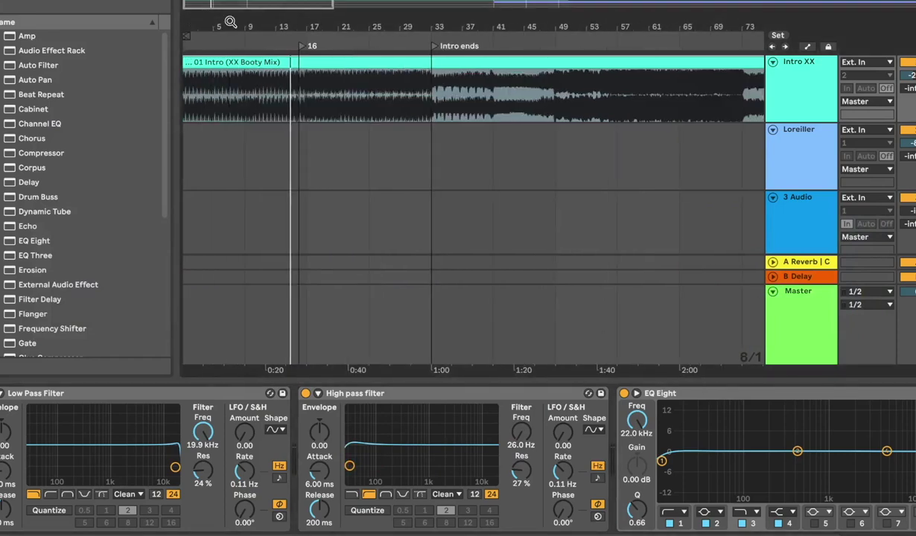
{"action": "left_click", "coordinate": [211, 37]}
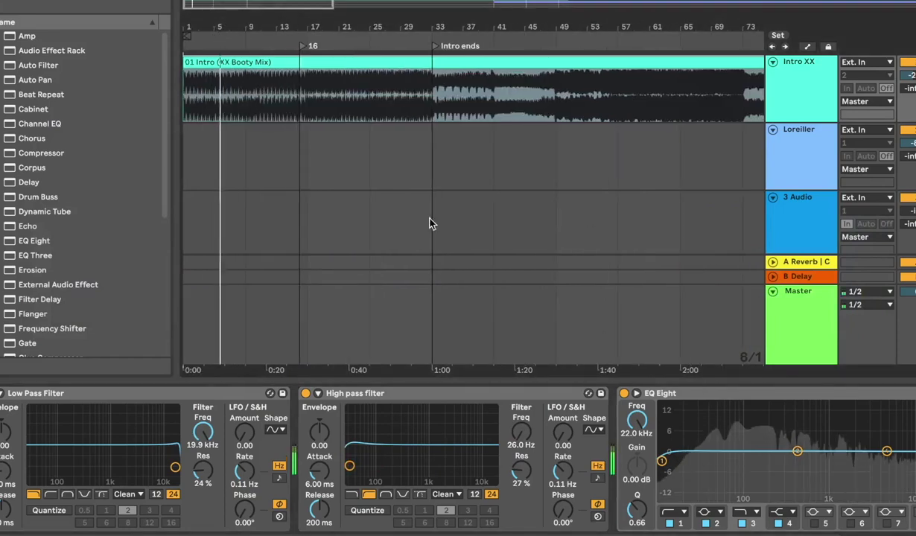
{"action": "left_click_drag", "start_coordinate": [175, 467], "coordinate": [68, 471]}
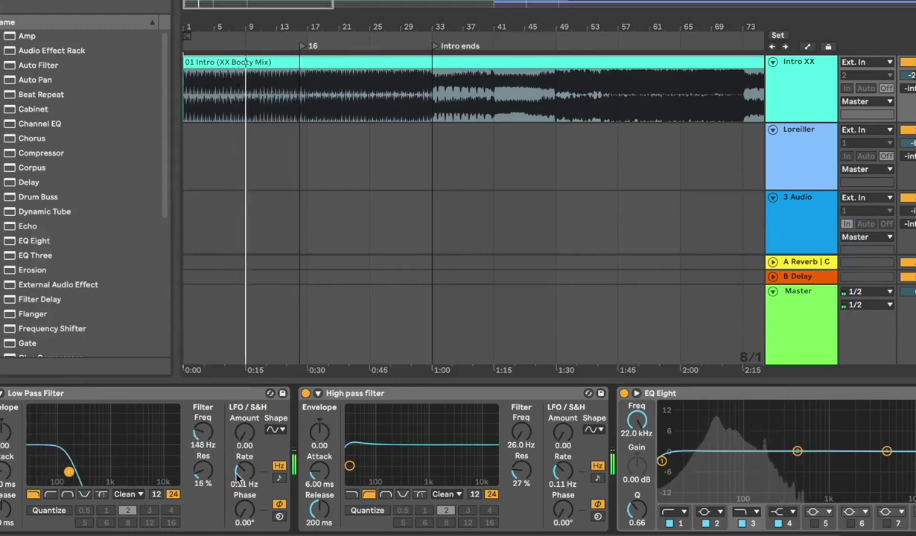
{"action": "mouse_move", "coordinate": [69, 472]}
{"action": "left_mouse_down"}
{"action": "mouse_move", "coordinate": [100, 471]}
{"action": "mouse_move", "coordinate": [85, 469]}
{"action": "left_mouse_up"}
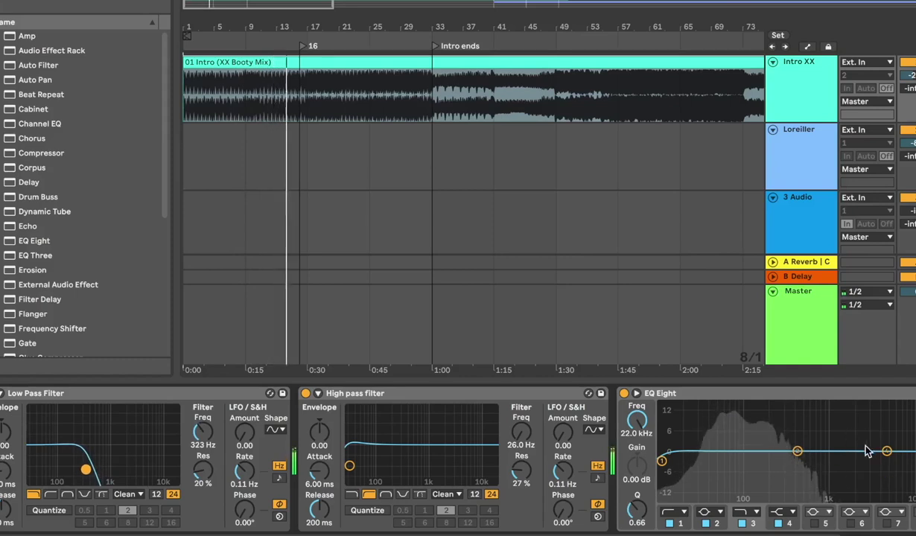
{"action": "left_click_drag", "start_coordinate": [85, 470], "coordinate": [175, 472]}
Replay the Intro track from around bar 9, try out the High pass filter's cutoff, and toggle that filter.
{"action": "left_click", "coordinate": [253, 38]}
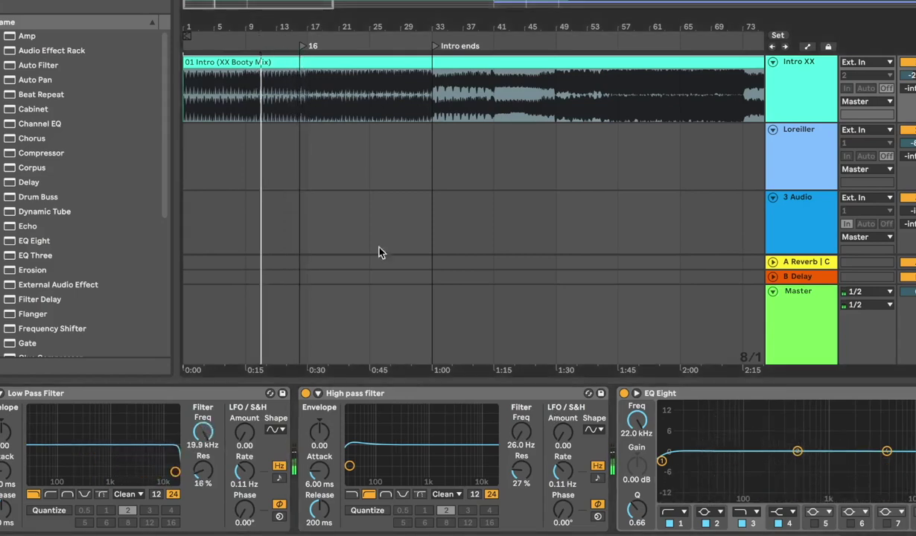
{"action": "mouse_move", "coordinate": [349, 466]}
{"action": "left_mouse_down"}
{"action": "mouse_move", "coordinate": [480, 461]}
{"action": "mouse_move", "coordinate": [474, 477]}
{"action": "mouse_move", "coordinate": [349, 463]}
{"action": "left_mouse_up"}
{"action": "left_click", "coordinate": [305, 393]}
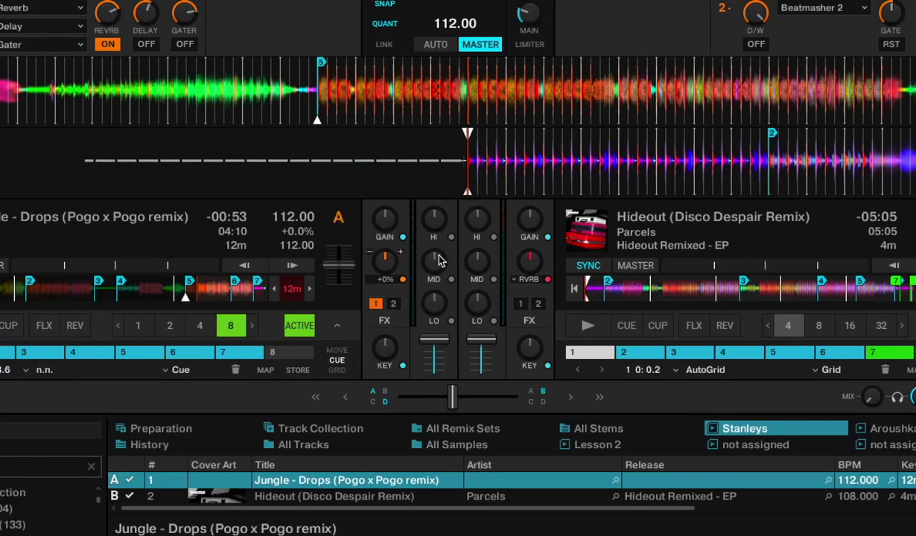
Switch to Traktor, set deck B's mixer effect to Filter, and seek deck A to hotcue 5.
{"action": "left_click", "coordinate": [517, 287]}
{"action": "left_click", "coordinate": [525, 284]}
{"action": "left_click", "coordinate": [331, 97]}
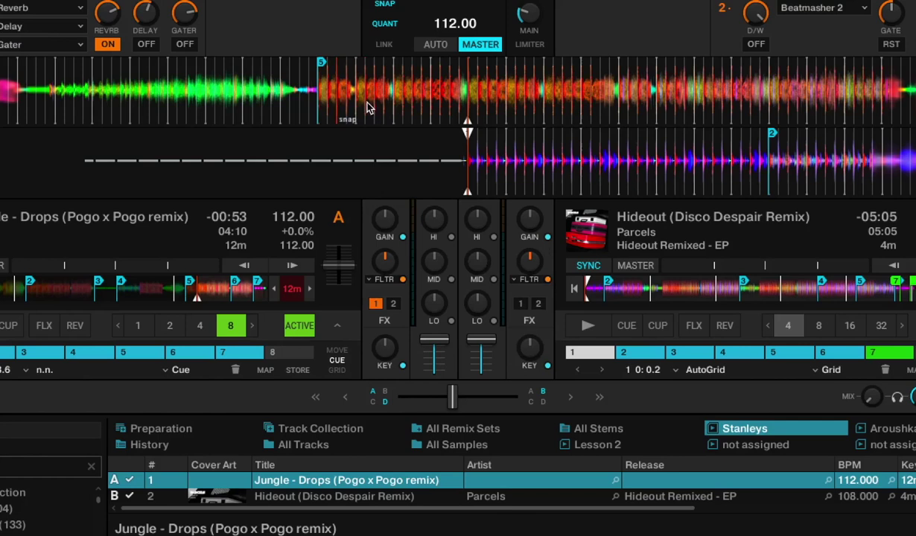
{"action": "left_click", "coordinate": [328, 98]}
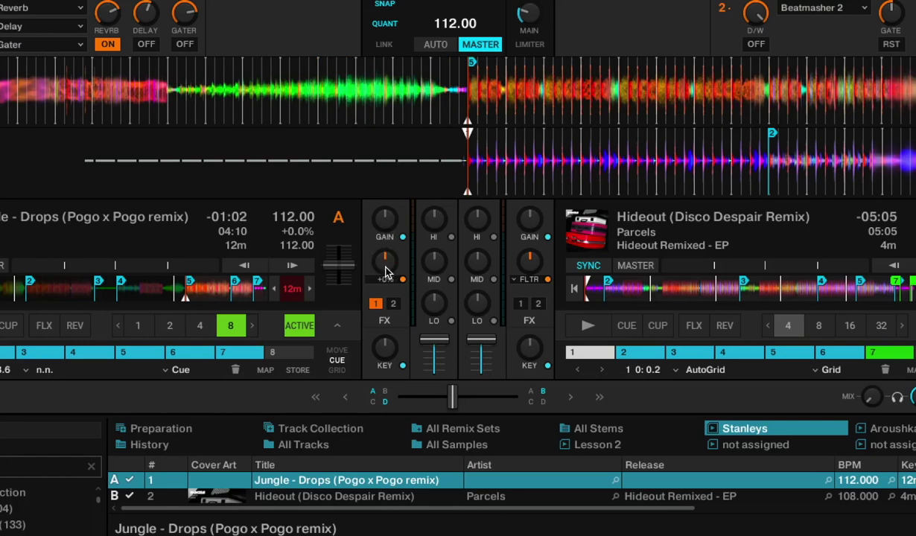
Look through the effects available for FX unit 1's third slot and close the list without choosing one.
{"action": "left_click", "coordinate": [42, 47]}
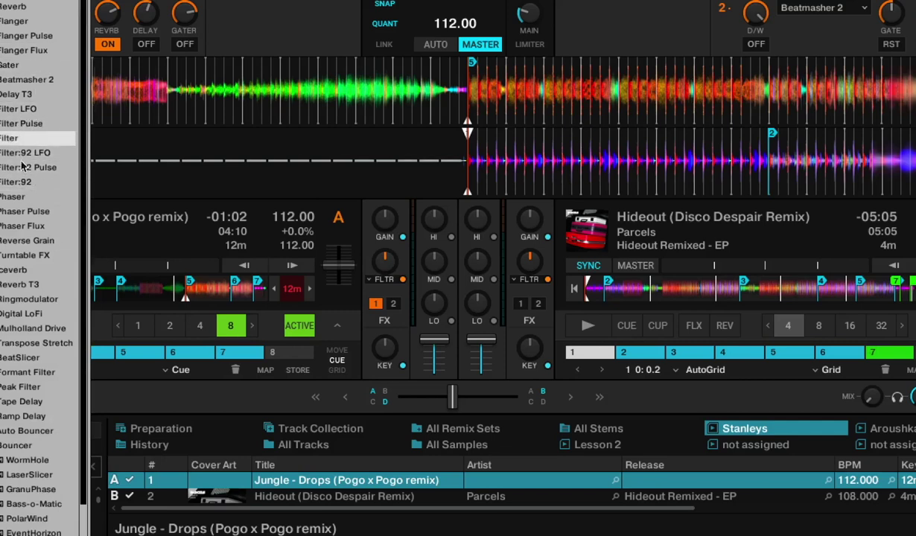
{"action": "left_click", "coordinate": [220, 39]}
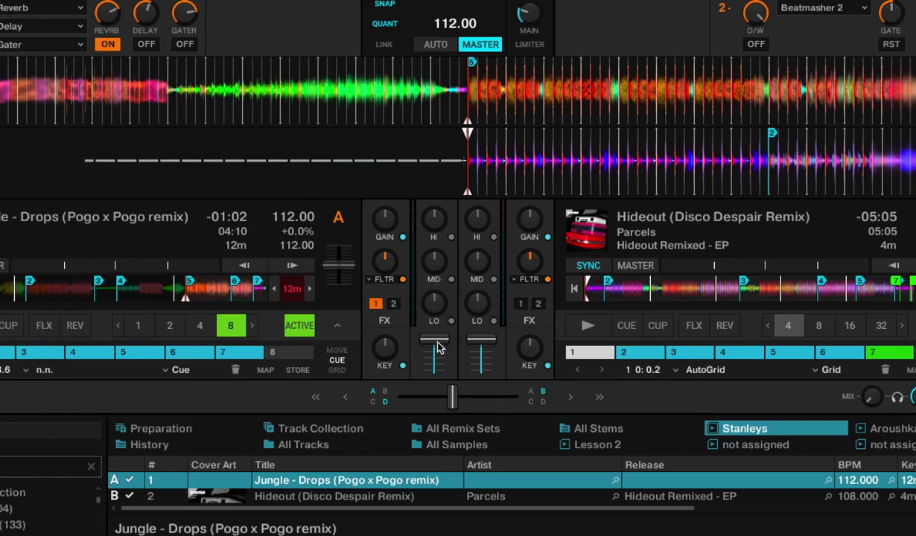
Try out deck A's volume fader and the crossfader, leaving the volume fader fully up.
{"action": "mouse_move", "coordinate": [440, 347]}
{"action": "left_mouse_down"}
{"action": "mouse_move", "coordinate": [439, 368]}
{"action": "mouse_move", "coordinate": [439, 339]}
{"action": "left_mouse_up"}
{"action": "mouse_move", "coordinate": [450, 406]}
{"action": "left_mouse_down"}
{"action": "mouse_move", "coordinate": [400, 406]}
{"action": "mouse_move", "coordinate": [484, 403]}
{"action": "mouse_move", "coordinate": [439, 403]}
{"action": "mouse_move", "coordinate": [453, 404]}
{"action": "left_mouse_up"}
{"action": "left_click_drag", "start_coordinate": [458, 402], "coordinate": [428, 402]}
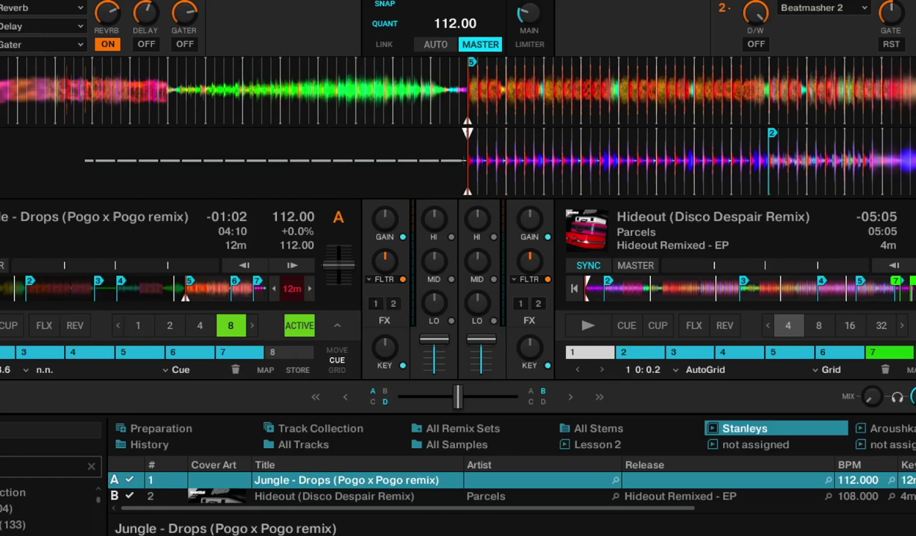
Seek deck A to the section just before hotcue 6 and assign FX unit 1 to the deck.
{"action": "left_click", "coordinate": [229, 290]}
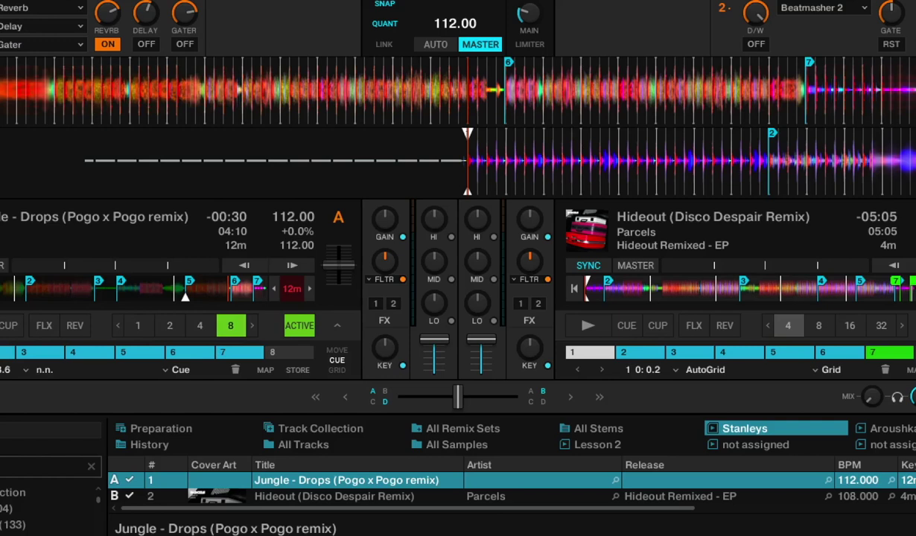
{"action": "left_click", "coordinate": [376, 304]}
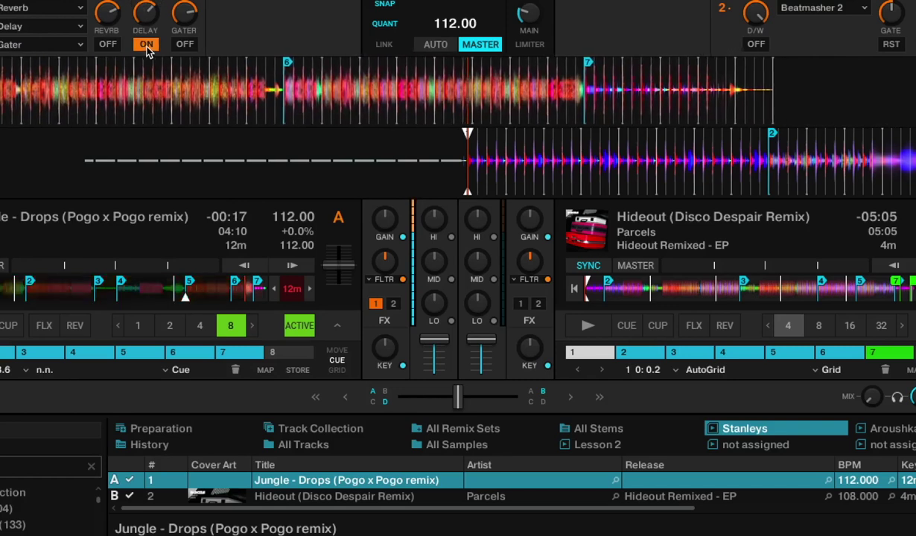
Try out FX unit 1's Gater and look through the effect lists of both FX units without choosing one.
{"action": "left_click", "coordinate": [185, 45]}
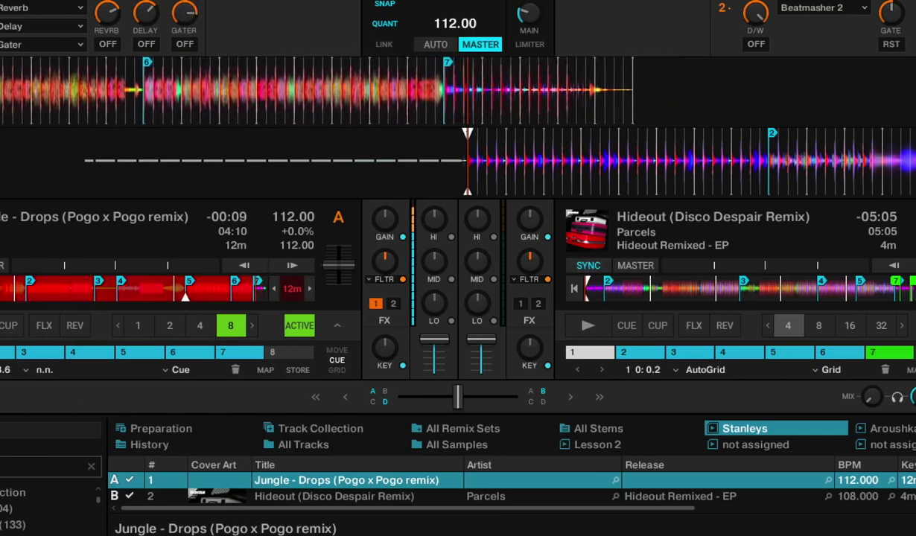
{"action": "left_click", "coordinate": [34, 47]}
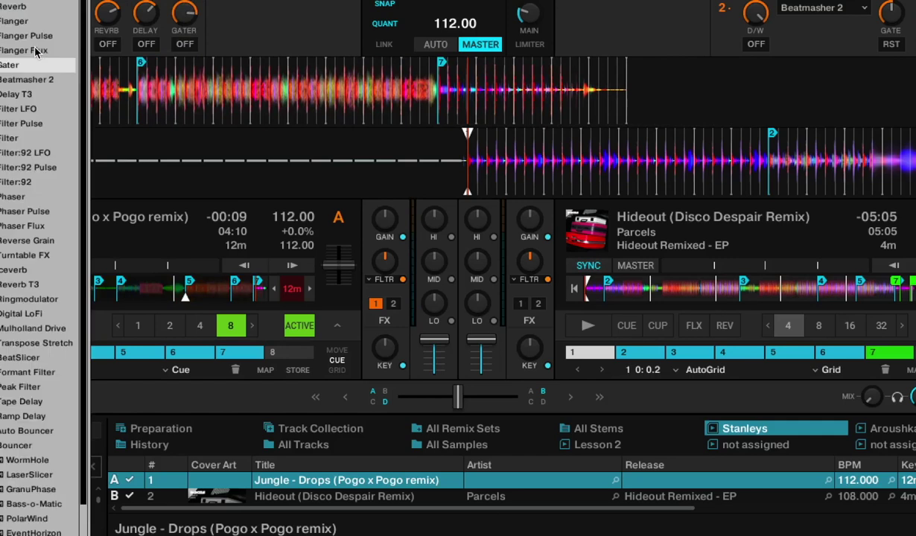
{"action": "left_click", "coordinate": [151, 47]}
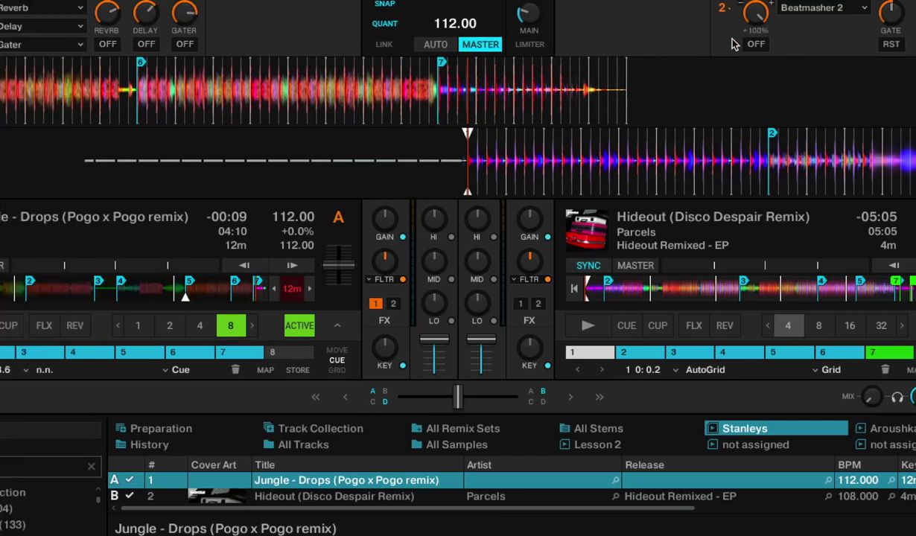
{"action": "left_click", "coordinate": [835, 9]}
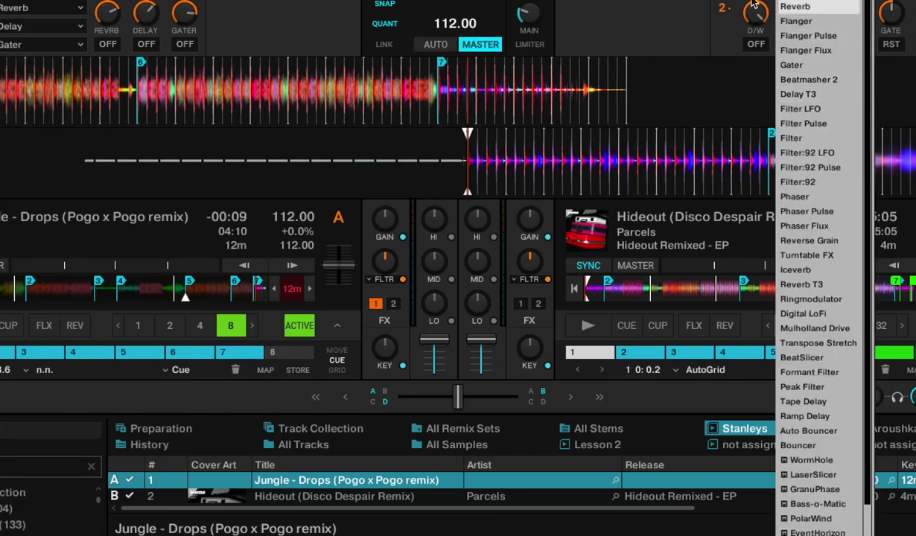
{"action": "left_click", "coordinate": [819, 11]}
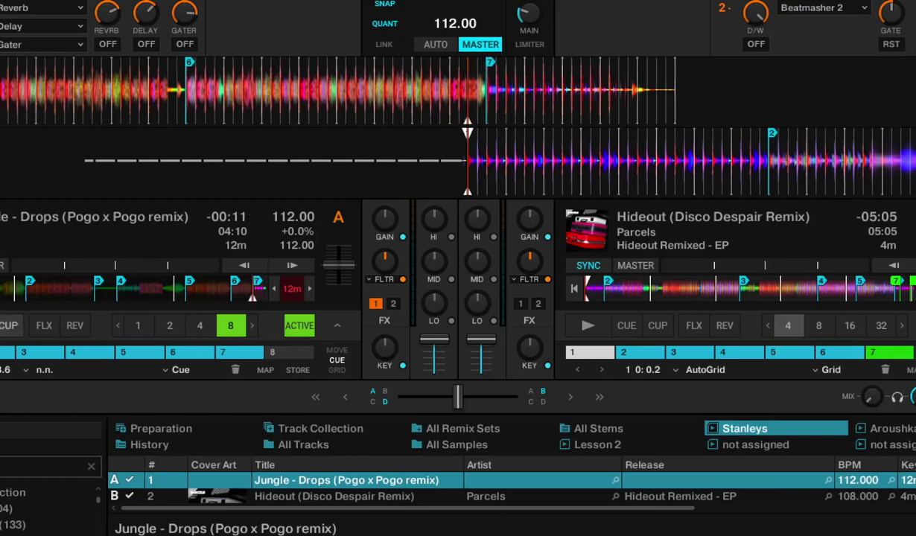
Assign deck A to FX unit 2 instead of FX unit 1, try out Beatmasher 2 and switch it off.
{"action": "left_click", "coordinate": [394, 303]}
{"action": "left_click", "coordinate": [375, 304]}
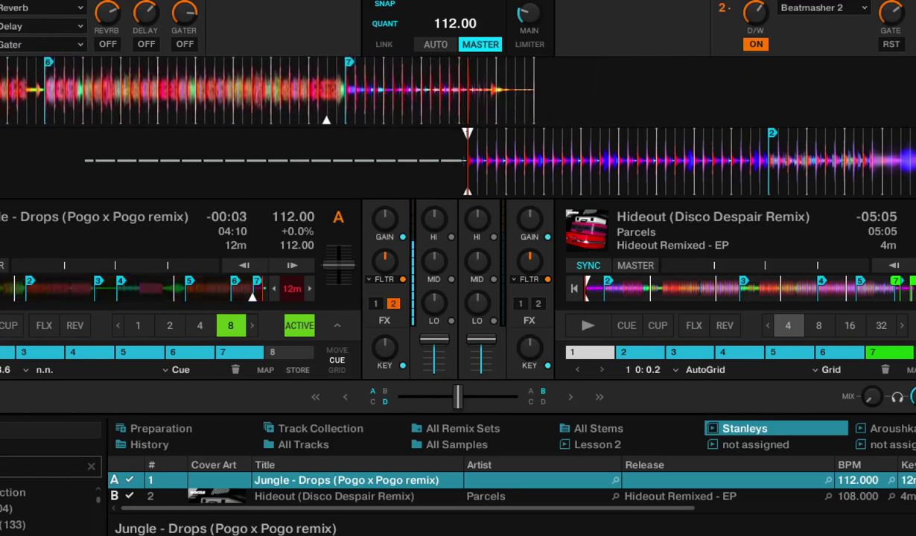
{"action": "left_click", "coordinate": [756, 44]}
Try the Filter effect in FX unit 2, and set the unit back to Beatmasher 2.
{"action": "left_click", "coordinate": [772, 14]}
{"action": "left_click", "coordinate": [775, 9]}
{"action": "left_click", "coordinate": [773, 13]}
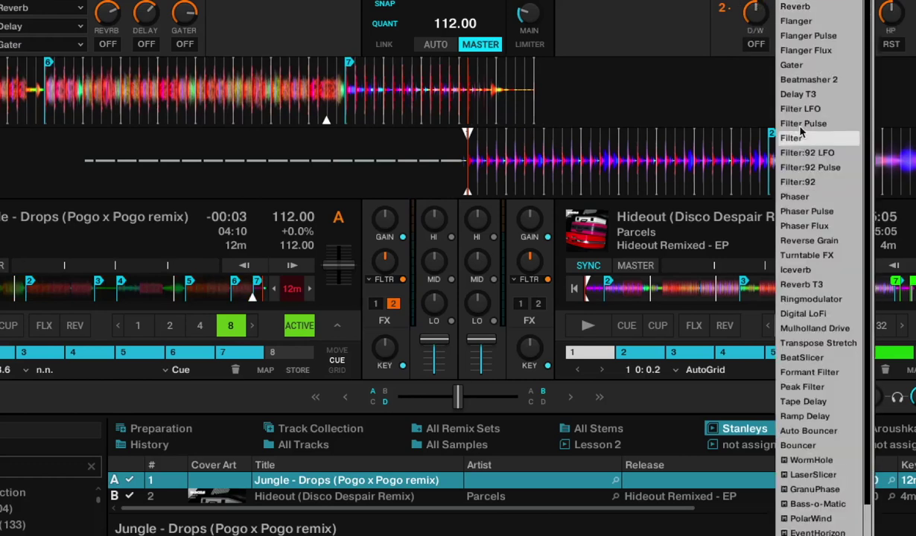
{"action": "left_click", "coordinate": [808, 79]}
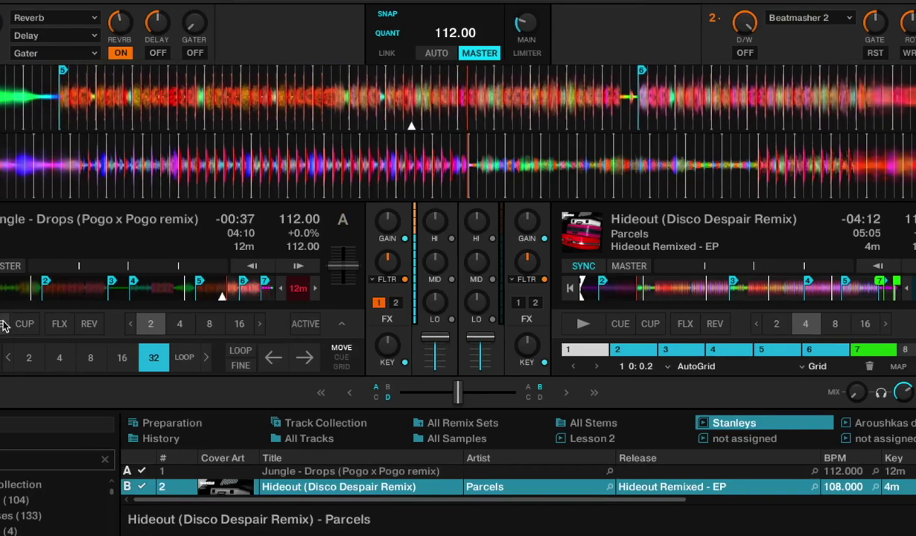
Mix in deck B from hotcue 1 without reverb on deck A, raising deck B's volume with its low EQ cut before restoring the low EQ.
{"action": "left_click", "coordinate": [122, 54]}
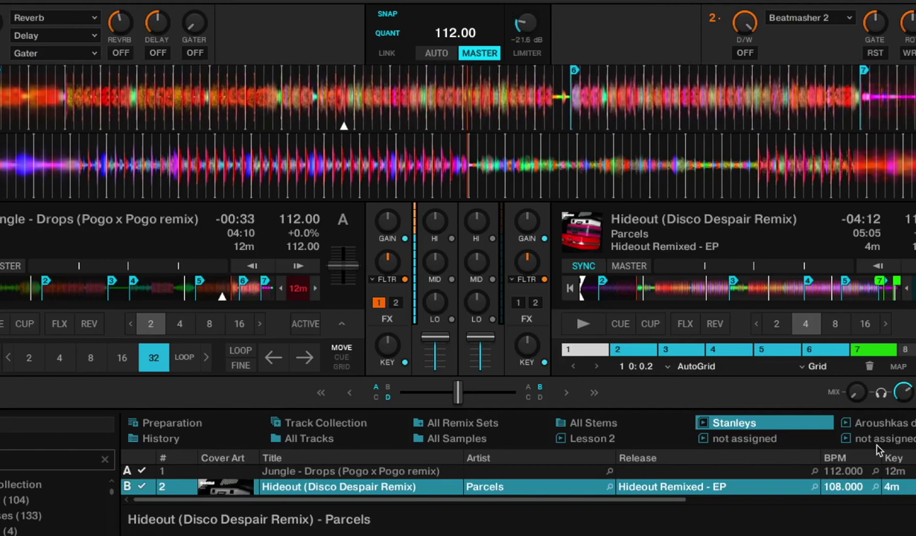
{"action": "left_click", "coordinate": [586, 348]}
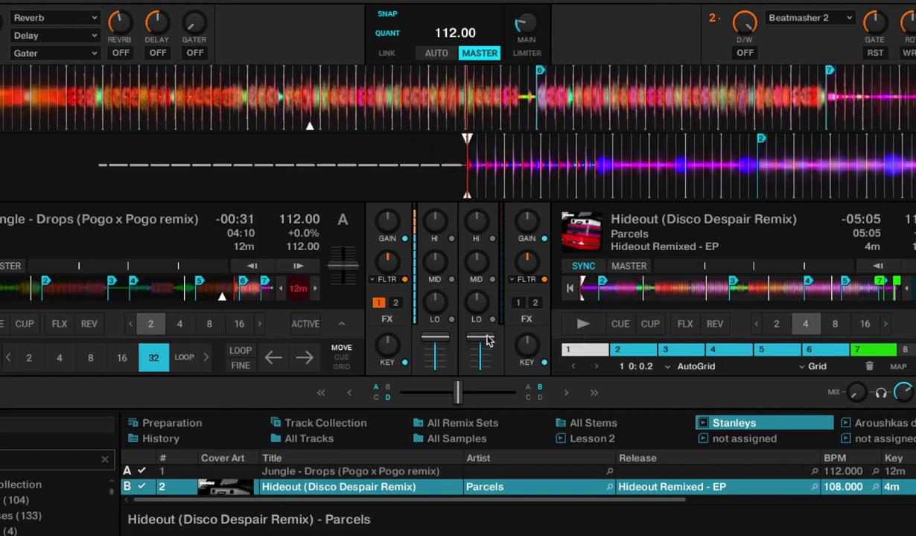
{"action": "left_click_drag", "start_coordinate": [483, 318], "coordinate": [480, 338]}
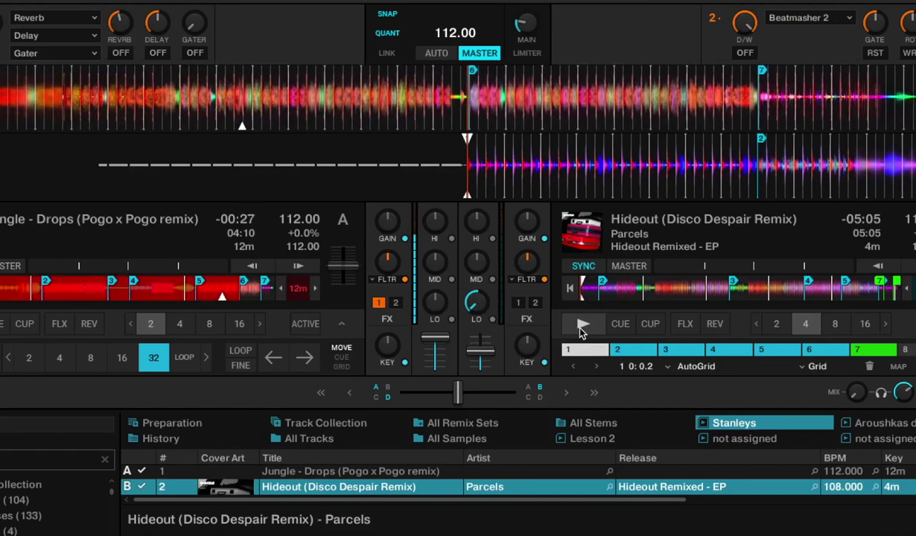
{"action": "left_click", "coordinate": [583, 325]}
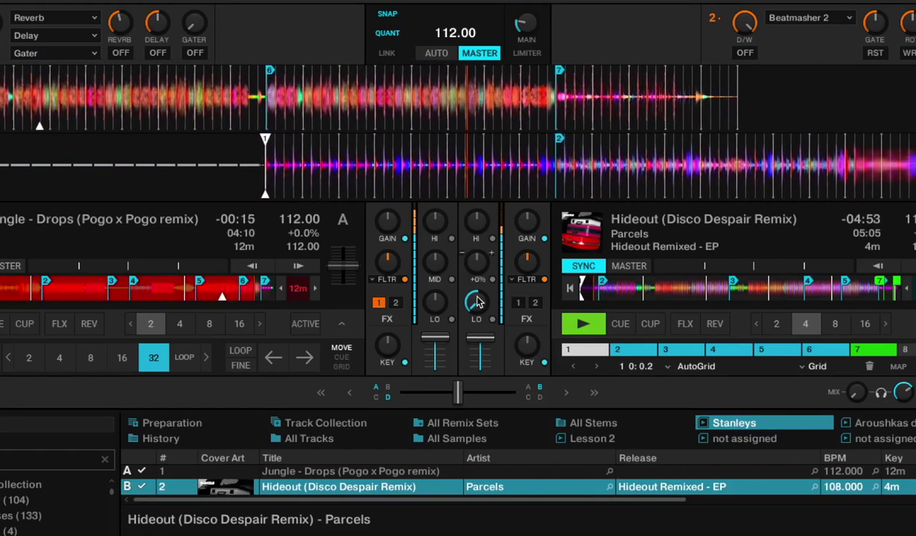
{"action": "left_click_drag", "start_coordinate": [472, 301], "coordinate": [480, 305]}
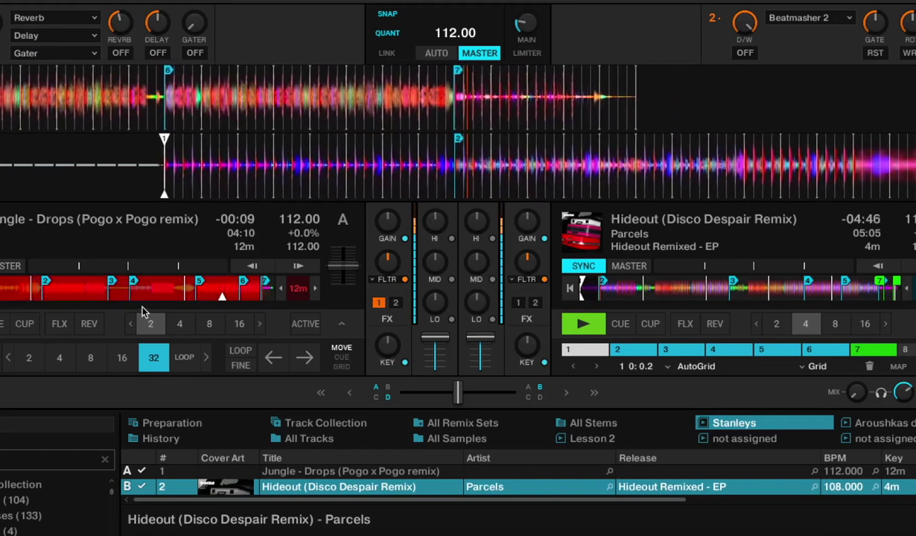
Set a 4-beat loop near the end of deck A, cut the deck's low EQ and turn up its filter.
{"action": "left_click", "coordinate": [178, 323]}
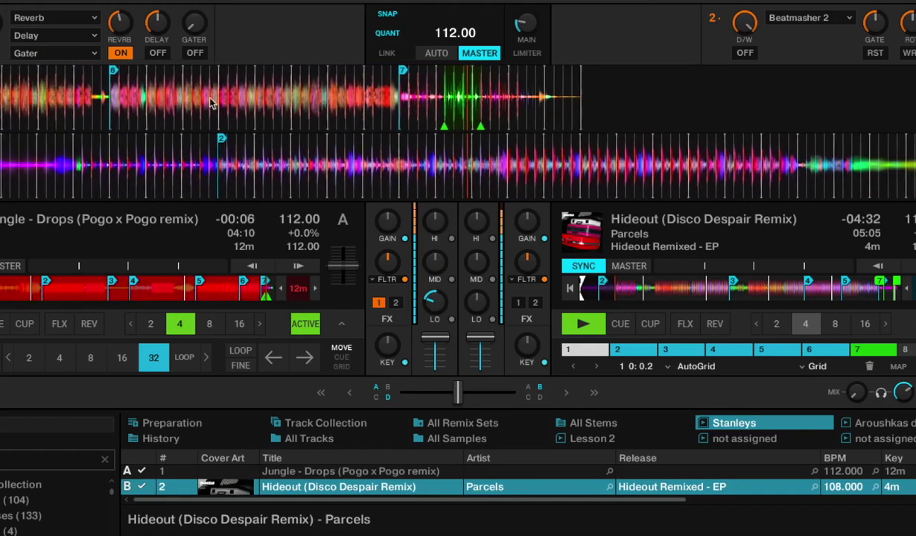
{"action": "left_click_drag", "start_coordinate": [431, 303], "coordinate": [497, 328]}
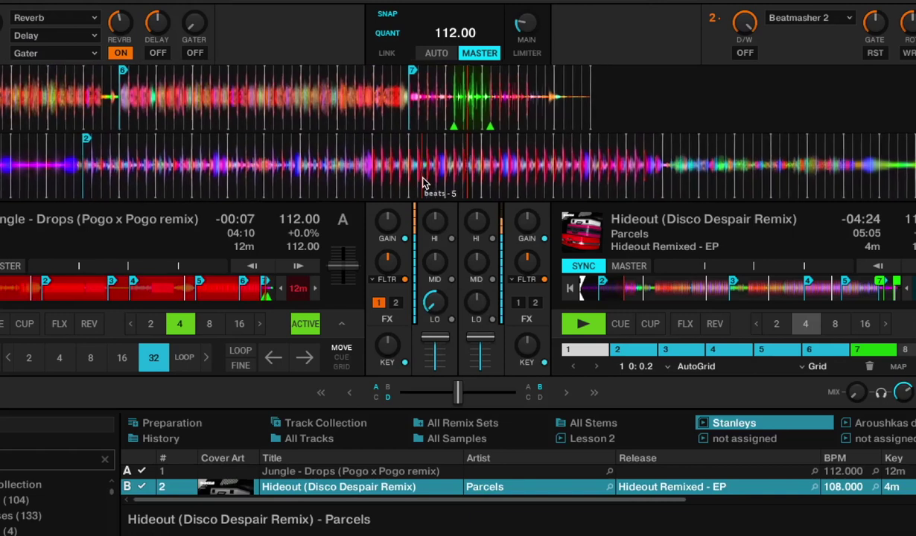
{"action": "left_click_drag", "start_coordinate": [386, 258], "coordinate": [384, 278]}
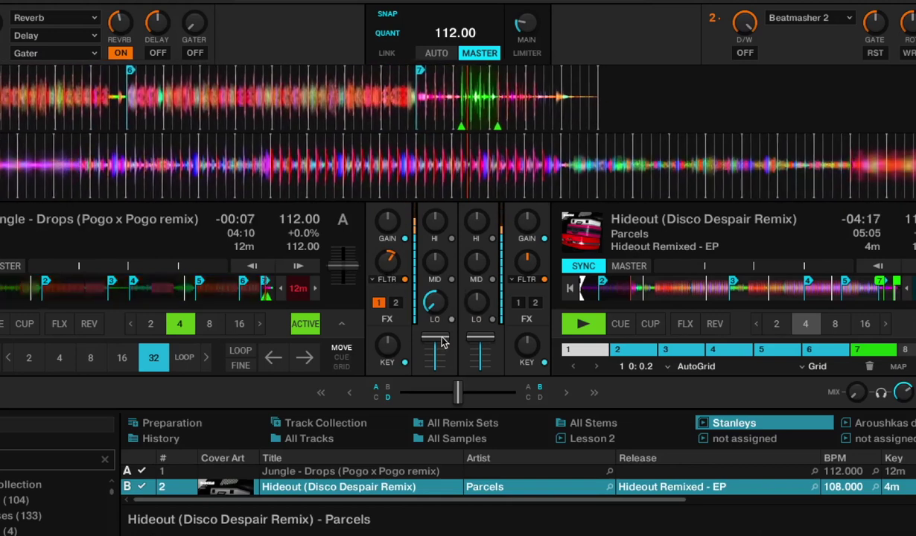
Release deck A's loop to let the track run out, and stop deck B.
{"action": "left_click", "coordinate": [303, 326]}
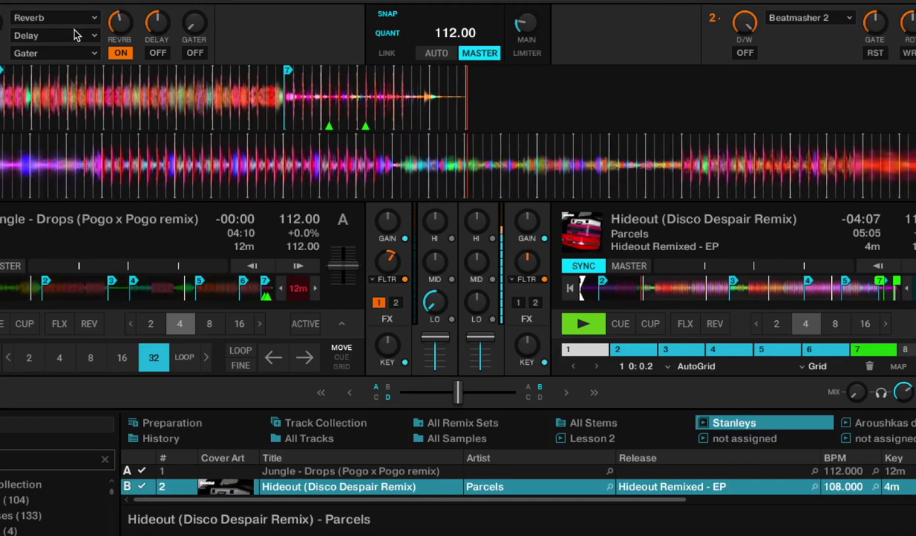
{"action": "left_click", "coordinate": [592, 325]}
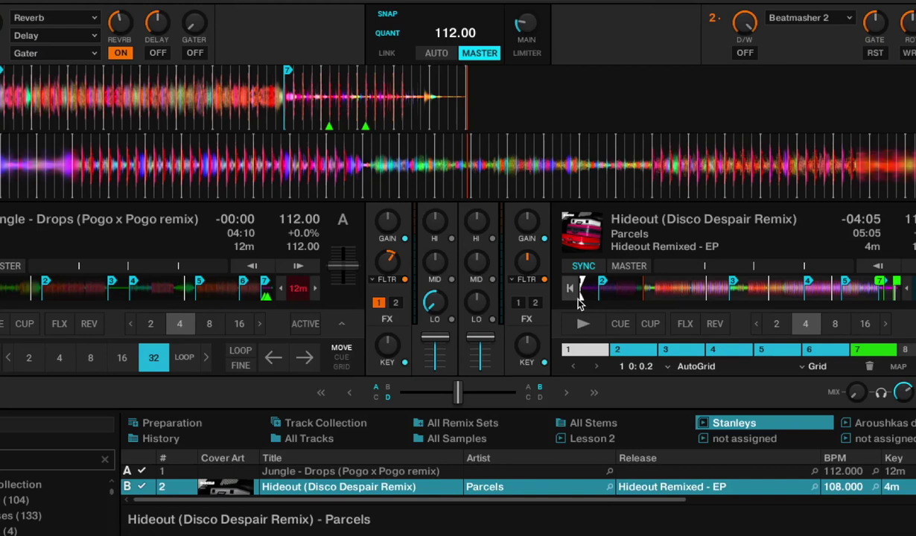
{"action": "mouse_move", "coordinate": [447, 296]}
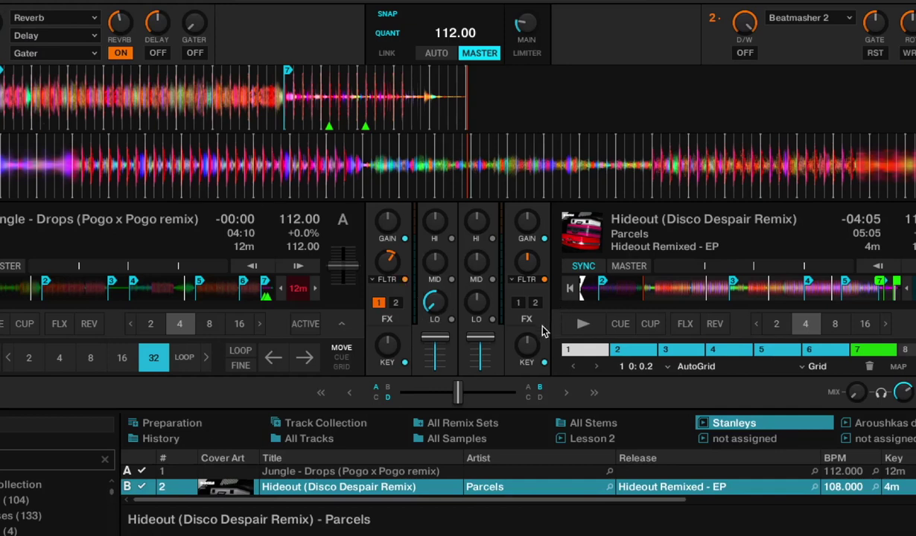
Load Juicy into deck A and Hypnotize into deck B from the Lesson 2 playlist, using the enlarged browser view.
{"action": "key", "text": "space"}
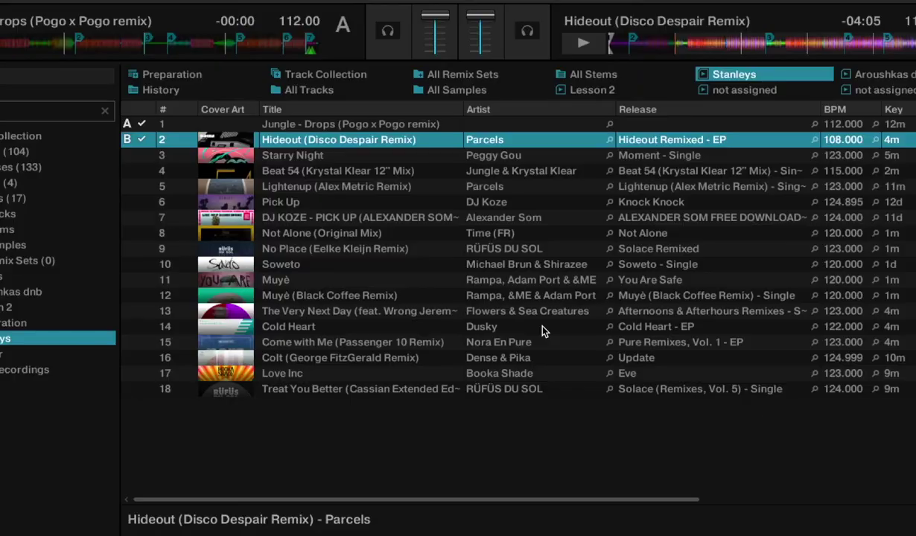
{"action": "key", "text": "space"}
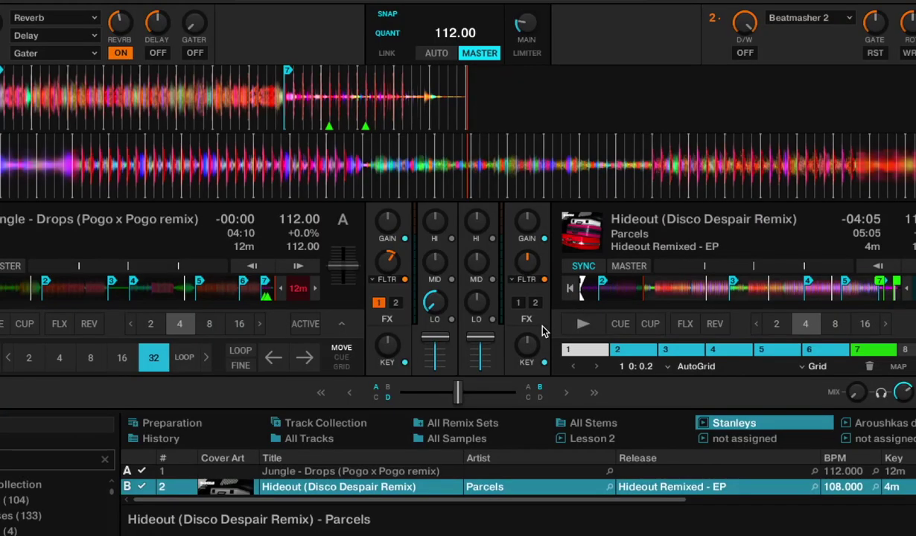
{"action": "key", "text": "space"}
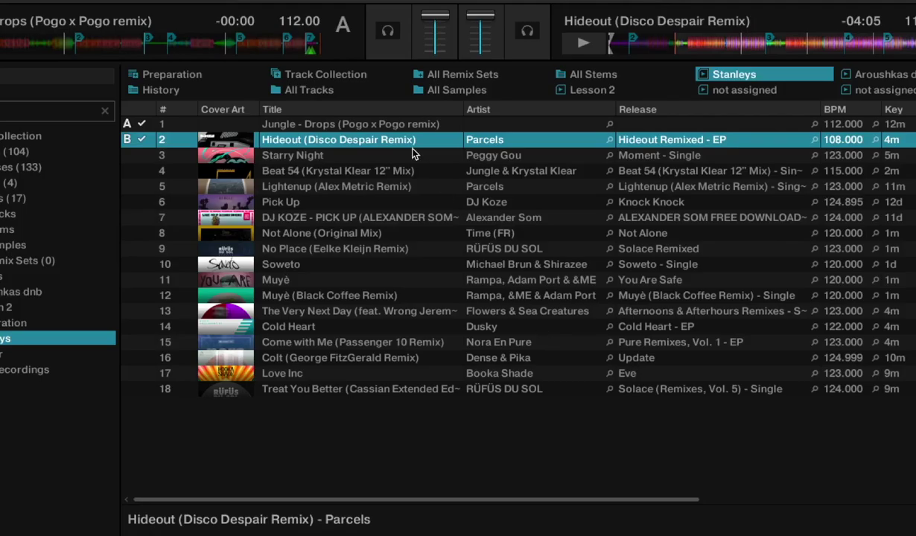
{"action": "left_click", "coordinate": [593, 89]}
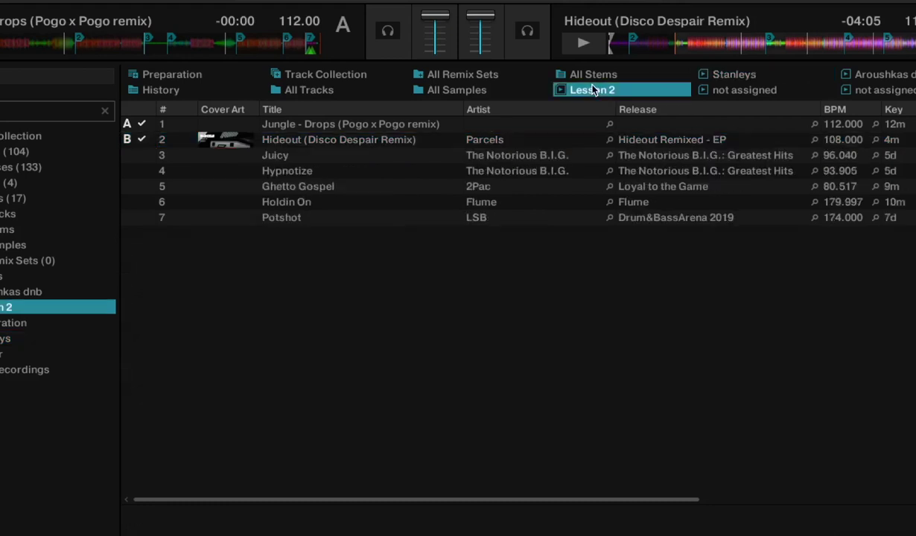
{"action": "left_click_drag", "start_coordinate": [297, 155], "coordinate": [149, 44]}
{"action": "left_click_drag", "start_coordinate": [313, 169], "coordinate": [610, 39]}
{"action": "key", "text": "space"}
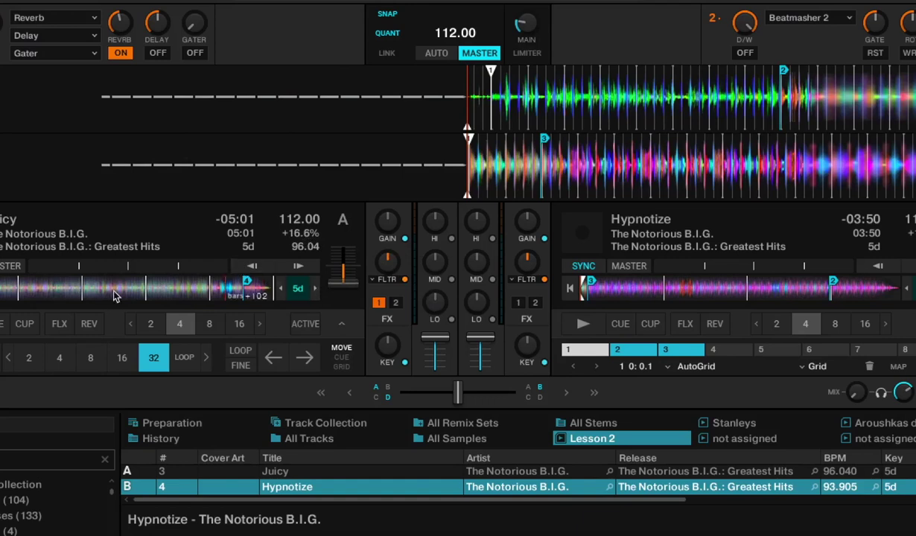
Play deck A as tempo master, reset its tempo to +0.0% (96.04 BPM), and stop the deck.
{"action": "left_click", "coordinate": [1, 324]}
{"action": "left_click", "coordinate": [9, 267]}
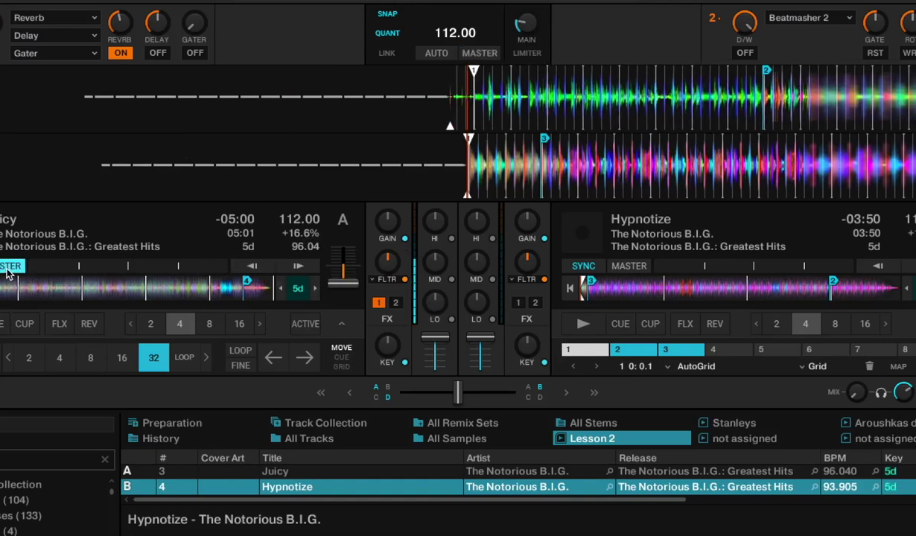
{"action": "double_click", "coordinate": [340, 279]}
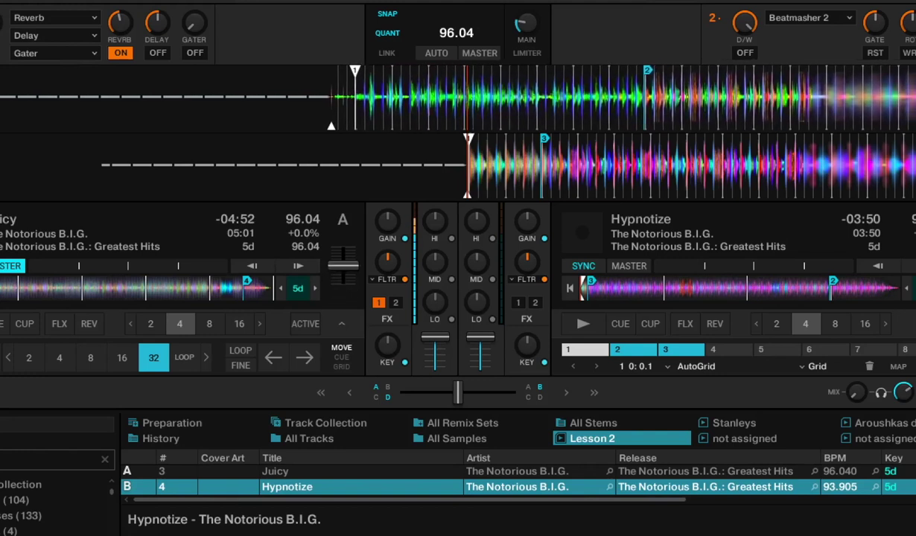
{"action": "left_click", "coordinate": [0, 324]}
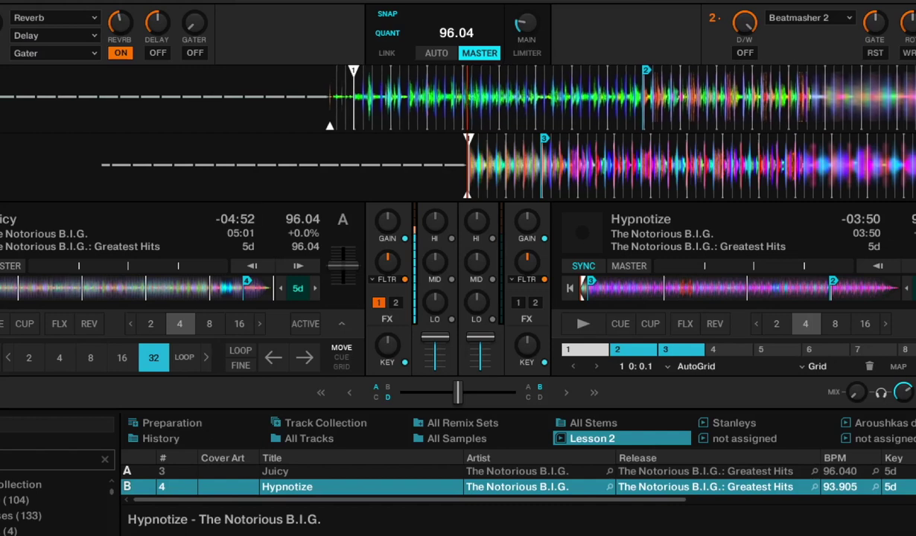
Listen to deck A around hotcue 2 and to the opening of deck B, stopping both decks.
{"action": "left_click_drag", "start_coordinate": [618, 112], "coordinate": [595, 162]}
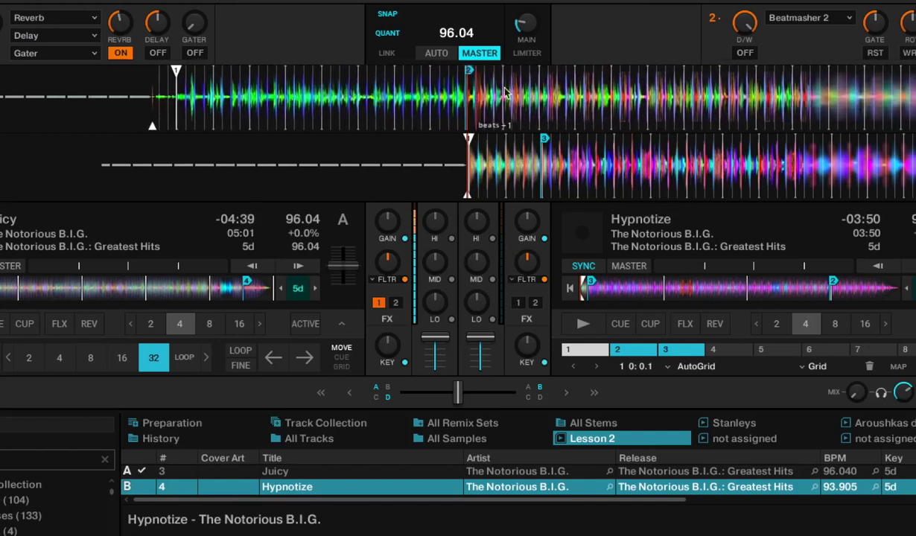
{"action": "mouse_move", "coordinate": [525, 23]}
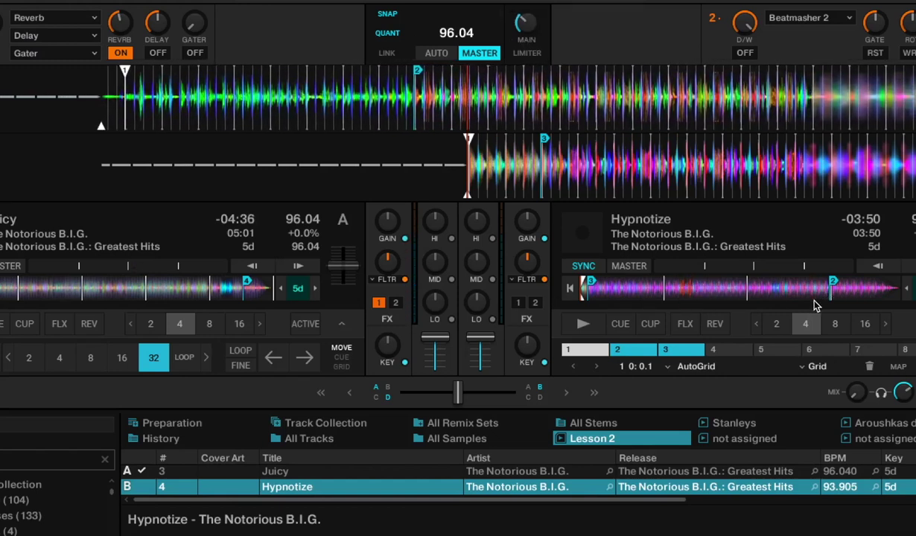
{"action": "left_click", "coordinate": [589, 332]}
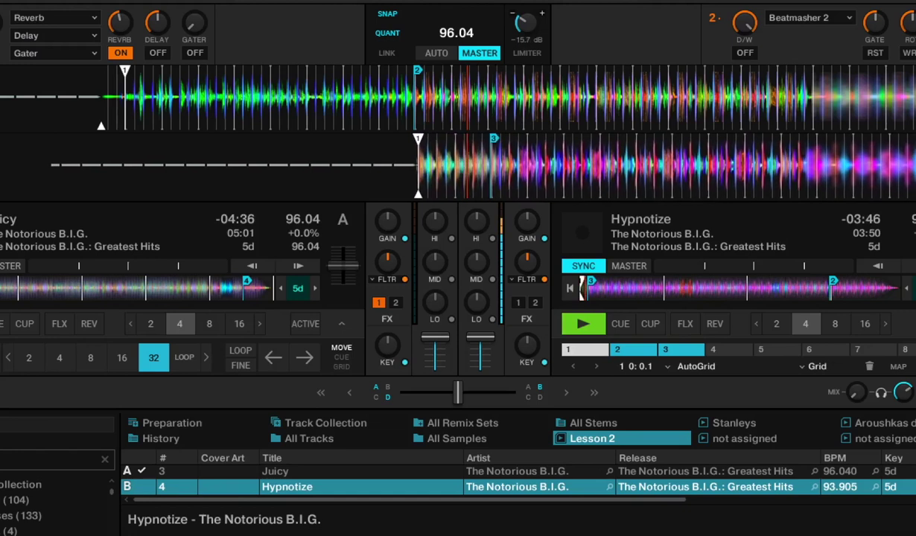
{"action": "left_click", "coordinate": [589, 334]}
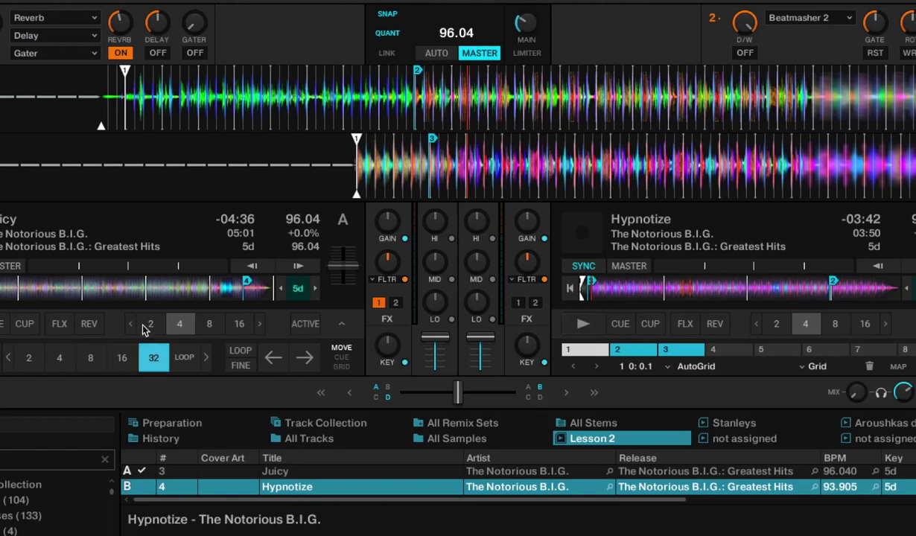
Set up a mix with deck A just before hotcue 4, deck B at hotcue 1 and the crossfader fully on deck A.
{"action": "left_click", "coordinate": [227, 289]}
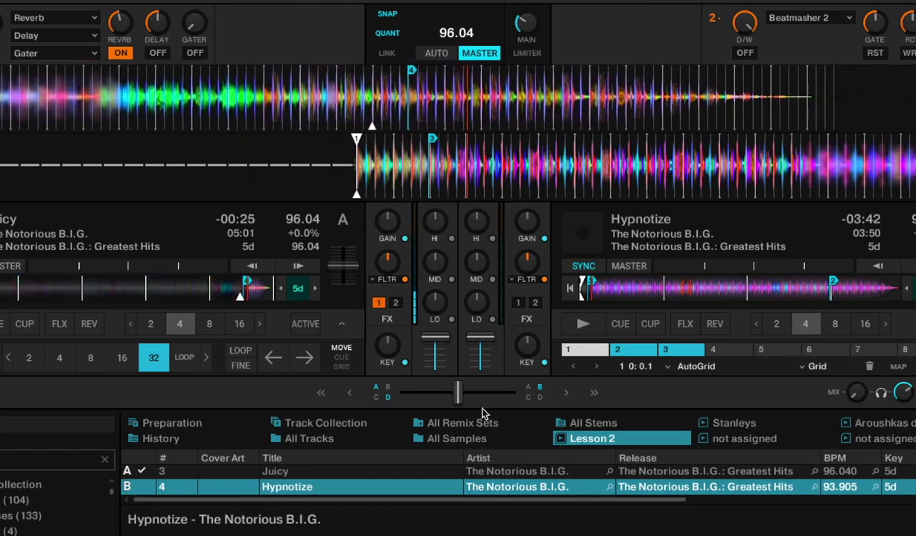
{"action": "left_click_drag", "start_coordinate": [465, 390], "coordinate": [410, 390]}
{"action": "left_click", "coordinate": [588, 350]}
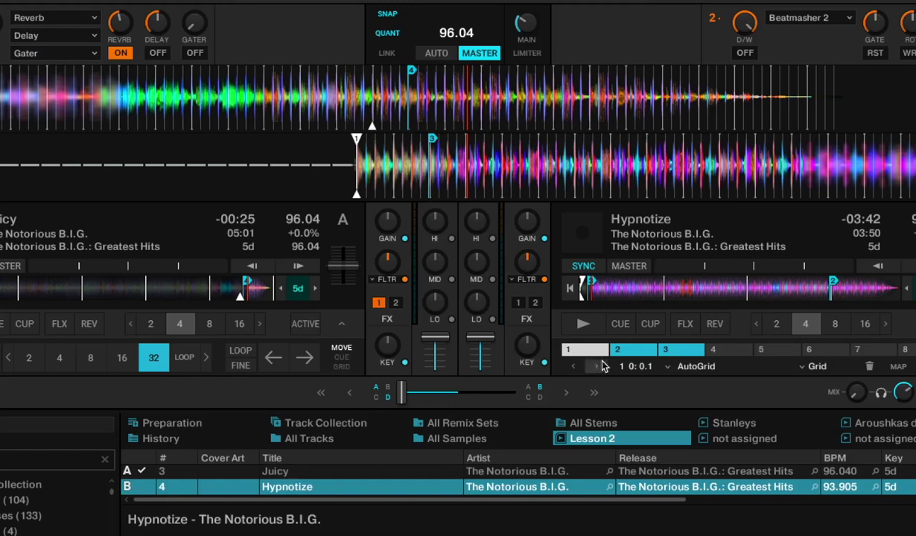
{"action": "left_click", "coordinate": [328, 104]}
{"action": "left_click", "coordinate": [588, 108]}
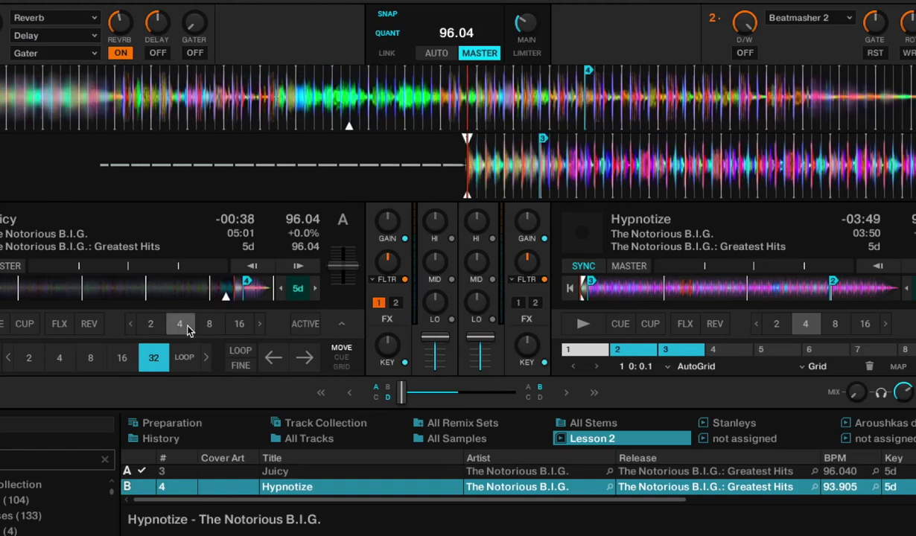
{"action": "left_click", "coordinate": [416, 109]}
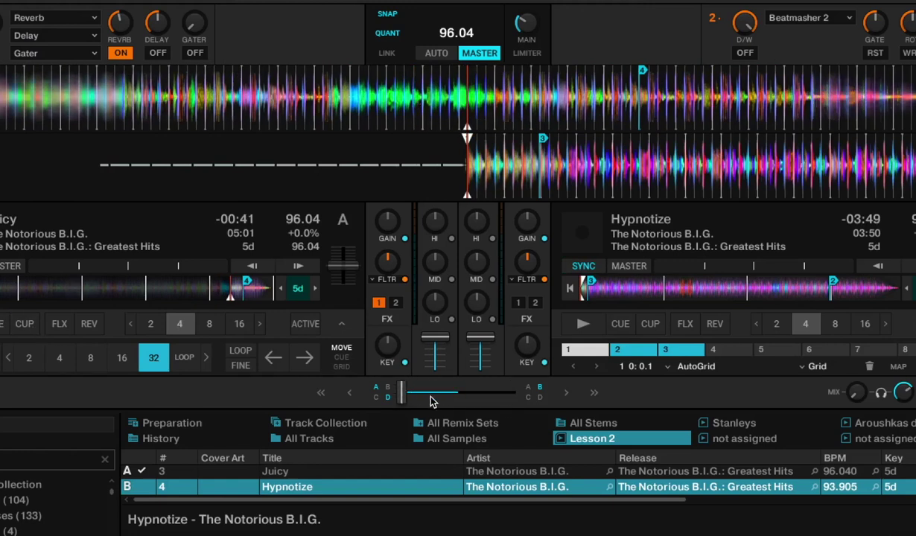
Position deck A ahead of hotcue 4 with the crossfader fully on deck A, and start the deck.
{"action": "left_click", "coordinate": [591, 96]}
{"action": "left_click", "coordinate": [494, 101]}
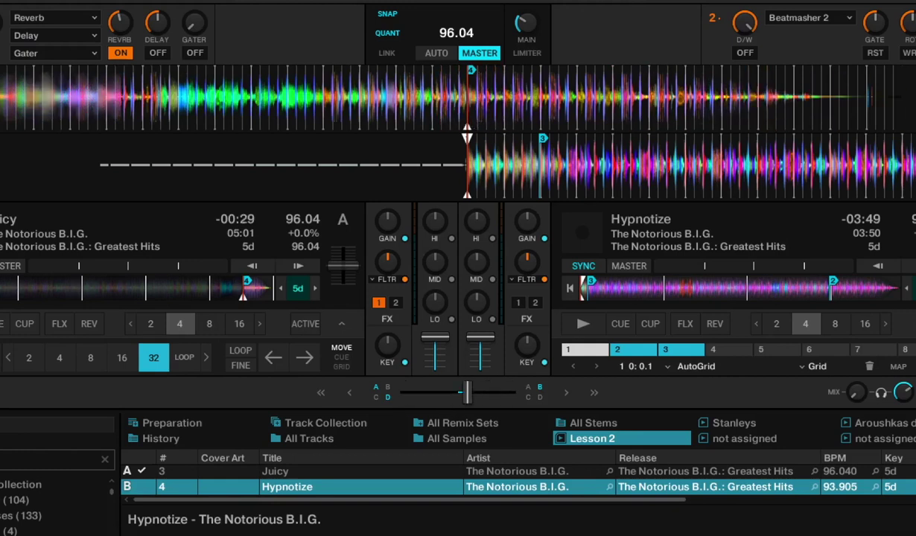
{"action": "left_click", "coordinate": [385, 122]}
{"action": "left_click", "coordinate": [383, 117]}
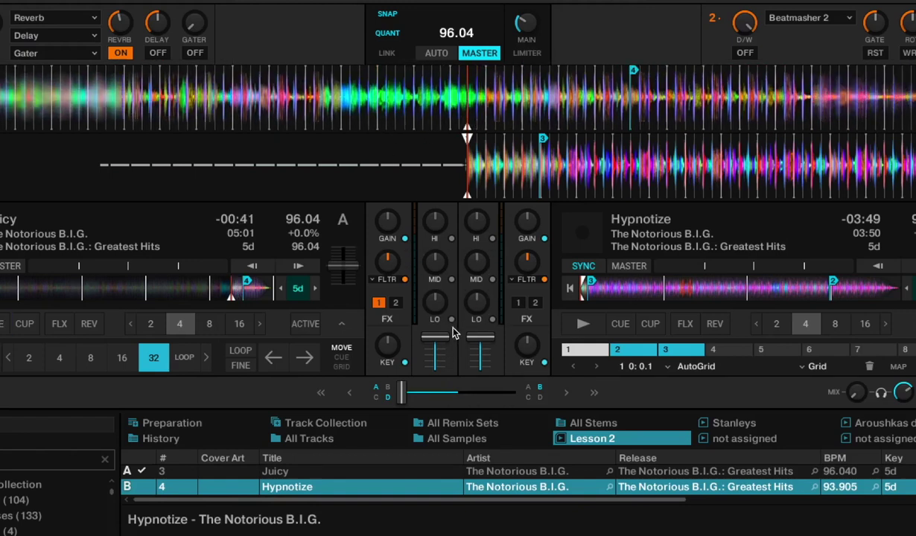
{"action": "left_click", "coordinate": [432, 119]}
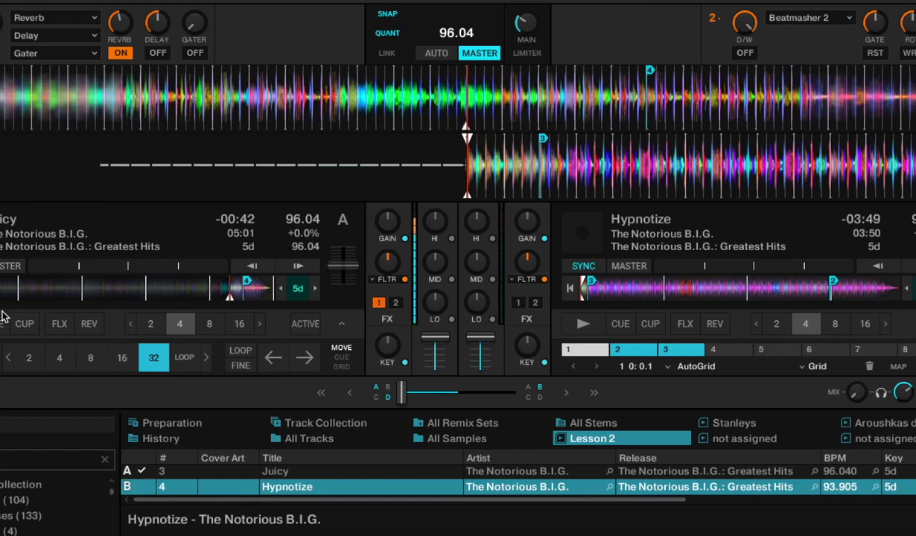
Mix in deck B with its low EQ cut, starting it as deck A reaches hotcue 4 and crossfading toward deck B.
{"action": "mouse_move", "coordinate": [532, 62]}
{"action": "mouse_move", "coordinate": [481, 319]}
{"action": "left_click_drag", "start_coordinate": [480, 319], "coordinate": [481, 343]}
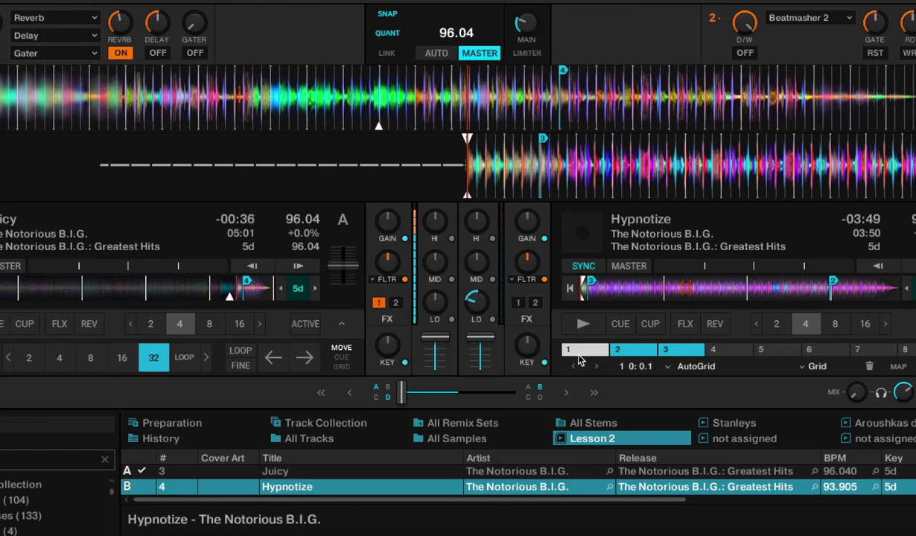
{"action": "left_click_drag", "start_coordinate": [401, 391], "coordinate": [424, 391]}
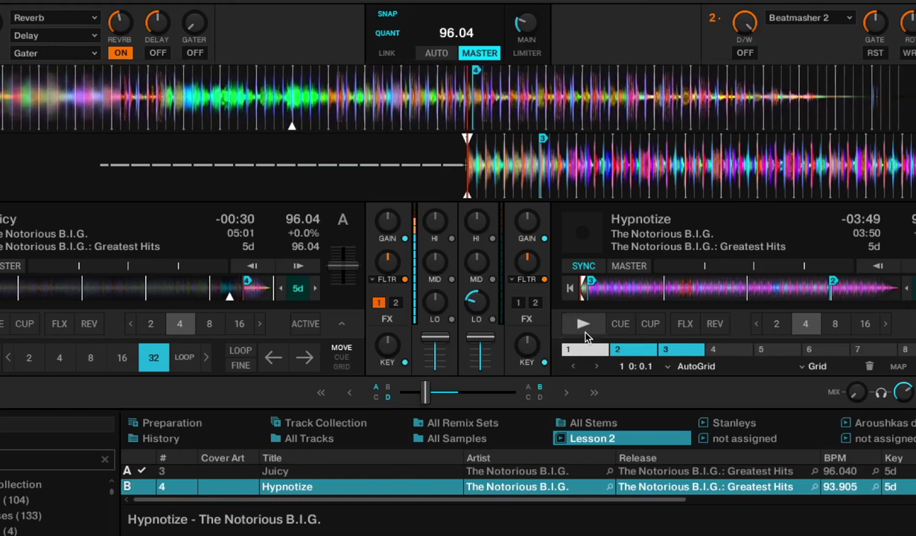
{"action": "left_click", "coordinate": [585, 337]}
{"action": "left_click_drag", "start_coordinate": [425, 391], "coordinate": [495, 392]}
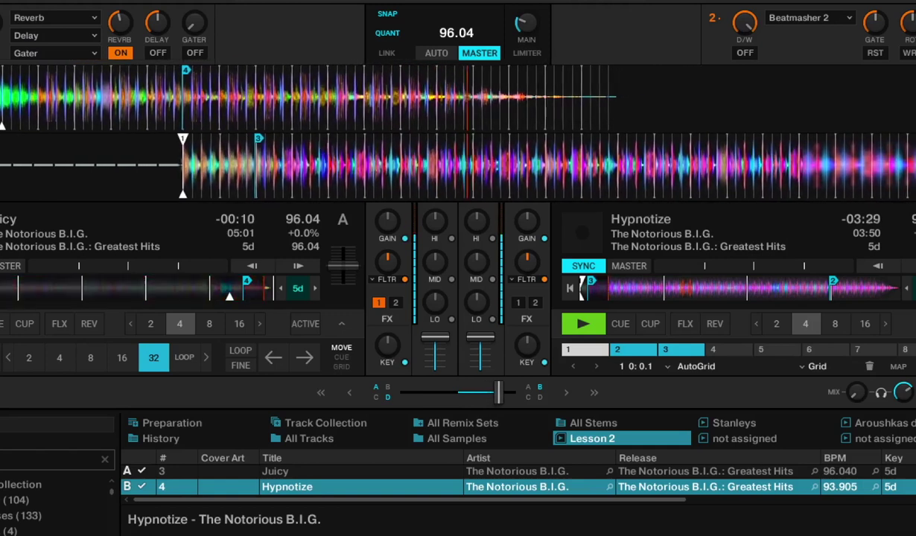
Stop deck B, sweep the crossfader fully to deck B, and return it to the centre.
{"action": "left_click_drag", "start_coordinate": [495, 392], "coordinate": [438, 402]}
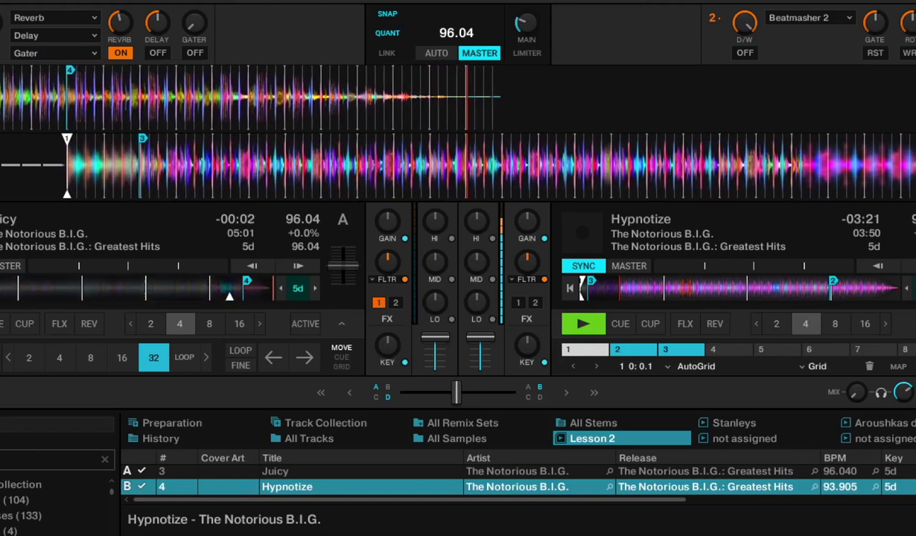
{"action": "left_click", "coordinate": [575, 326]}
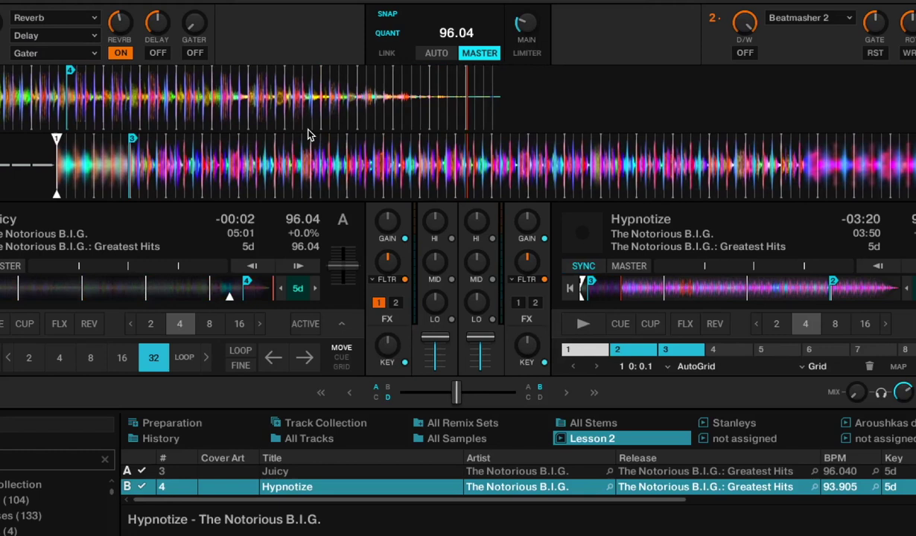
{"action": "left_click_drag", "start_coordinate": [456, 393], "coordinate": [514, 393]}
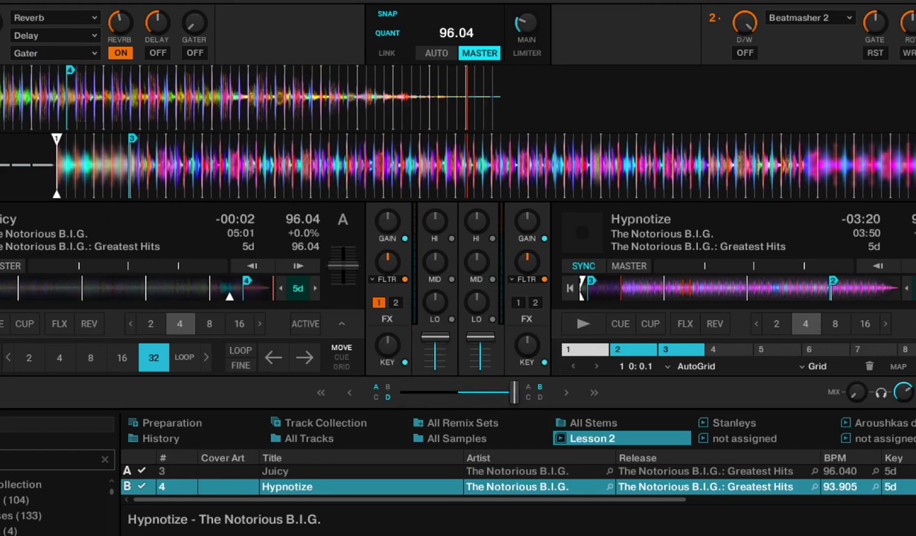
{"action": "left_click_drag", "start_coordinate": [454, 392], "coordinate": [468, 393]}
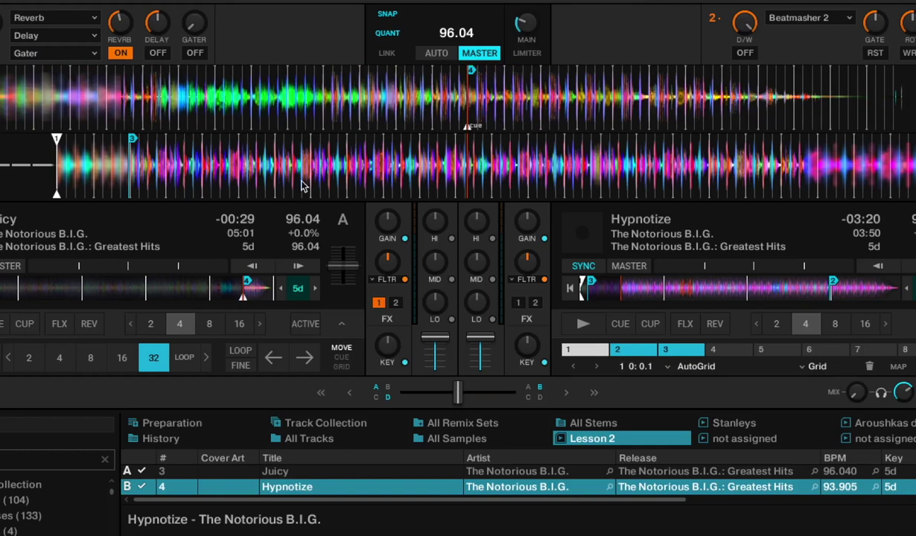
Jump deck A 32 beats back and forward again, and return deck B to hotcue 1.
{"action": "left_click", "coordinate": [283, 358]}
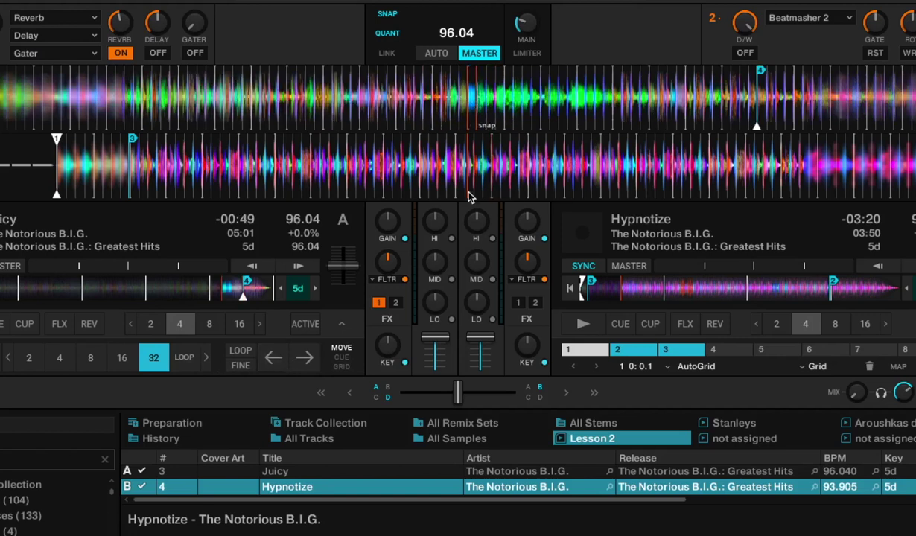
{"action": "left_click", "coordinate": [305, 357]}
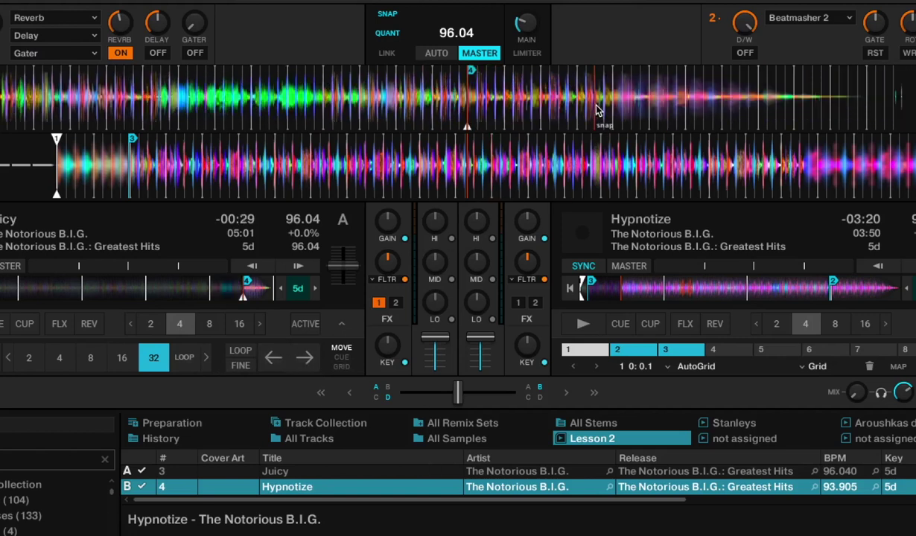
{"action": "left_click", "coordinate": [585, 348]}
Load Ghetto Gospel into deck A and Holdin On into deck B from the Lesson 2 playlist, using the enlarged browser view.
{"action": "key", "text": "ctrl+b"}
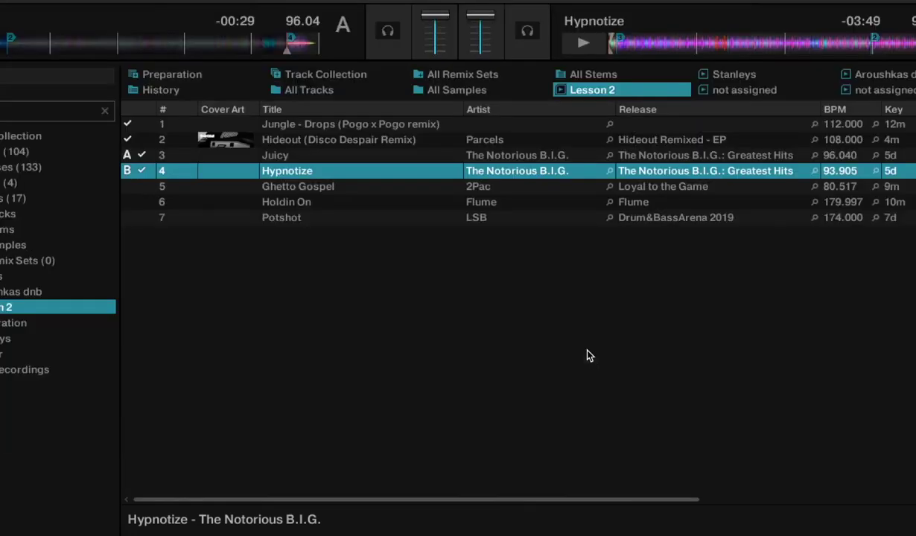
{"action": "left_click_drag", "start_coordinate": [379, 191], "coordinate": [142, 37]}
{"action": "left_click_drag", "start_coordinate": [398, 206], "coordinate": [624, 22]}
{"action": "key", "text": "ctrl+b"}
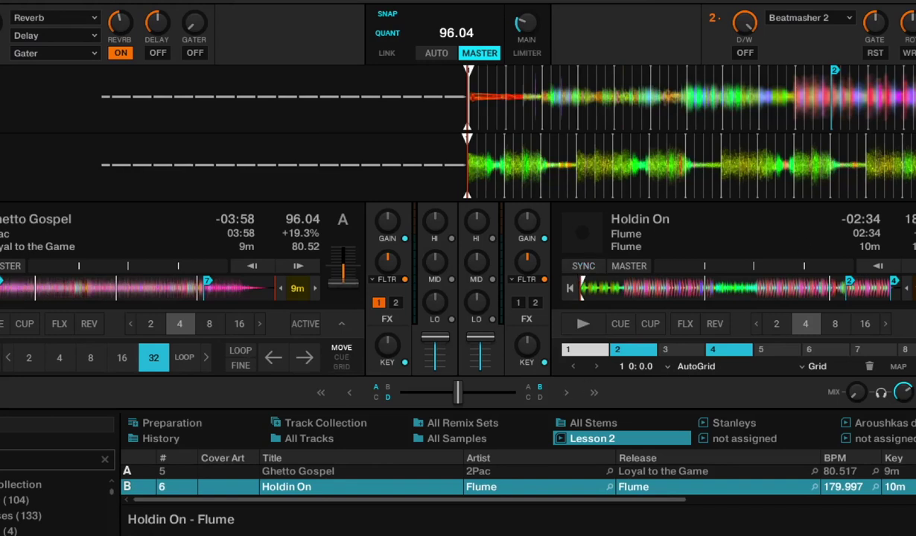
Play deck A as tempo master at 84.00 BPM (+4.3%) and set the main volume to about -25.3 dB.
{"action": "left_click", "coordinate": [0, 324]}
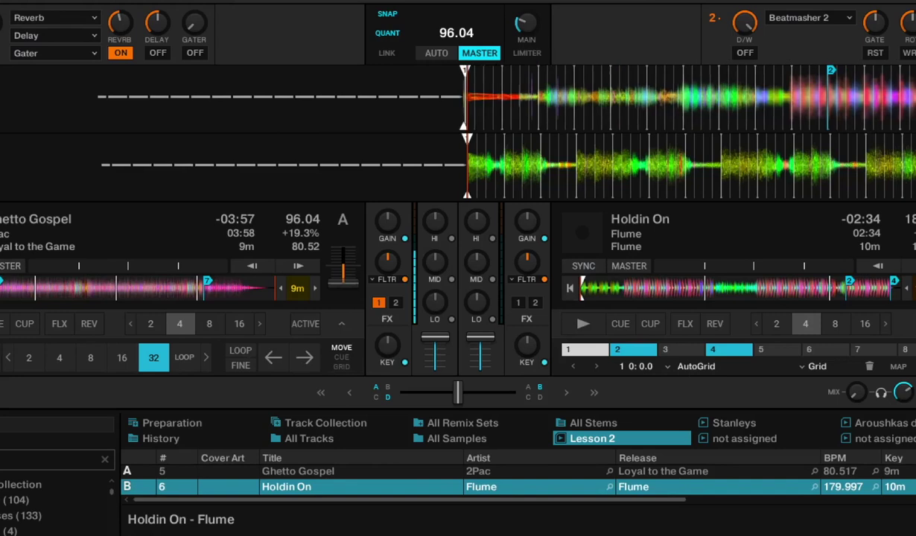
{"action": "left_click", "coordinate": [10, 267]}
{"action": "double_click", "coordinate": [343, 282]}
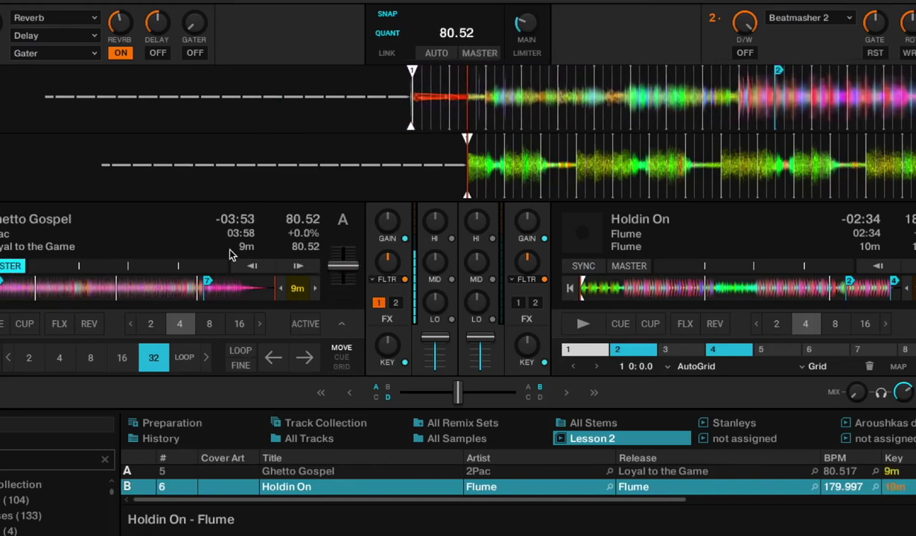
{"action": "left_click_drag", "start_coordinate": [342, 264], "coordinate": [343, 271]}
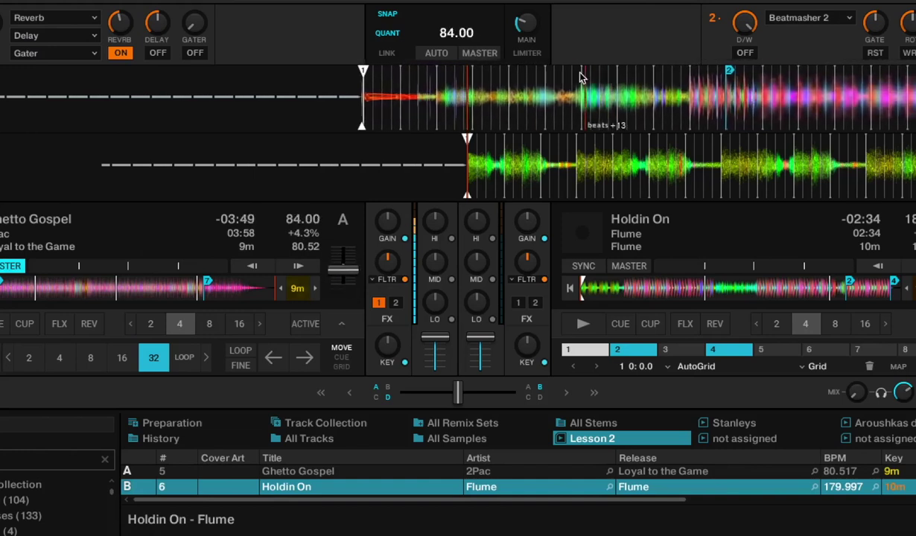
{"action": "left_click_drag", "start_coordinate": [527, 22], "coordinate": [527, 25]}
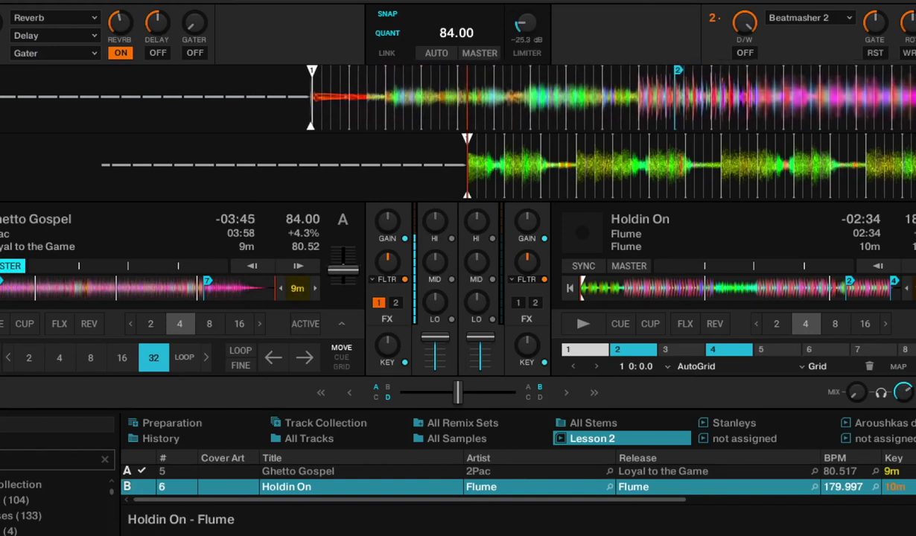
Switch to the master clock, sync deck B to it, and play deck B around its first drop.
{"action": "left_click", "coordinate": [479, 53]}
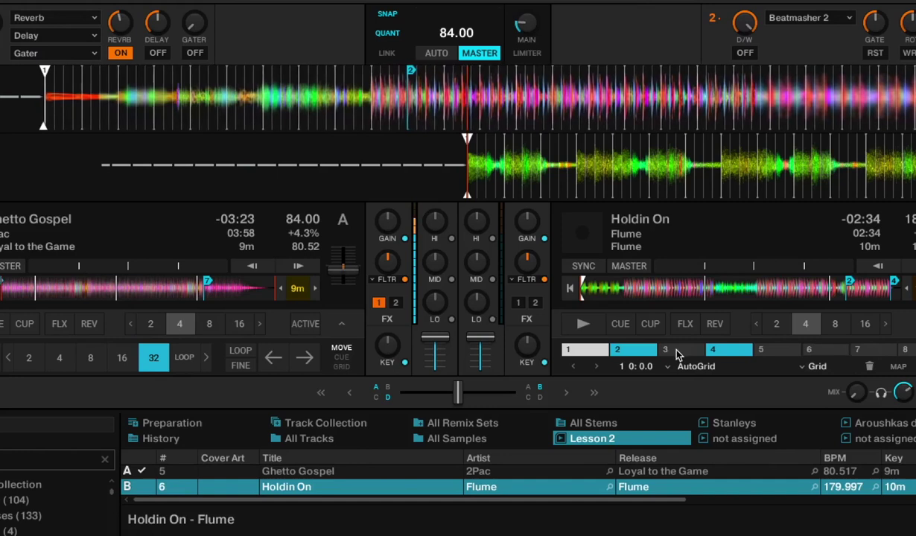
{"action": "left_click", "coordinate": [581, 266]}
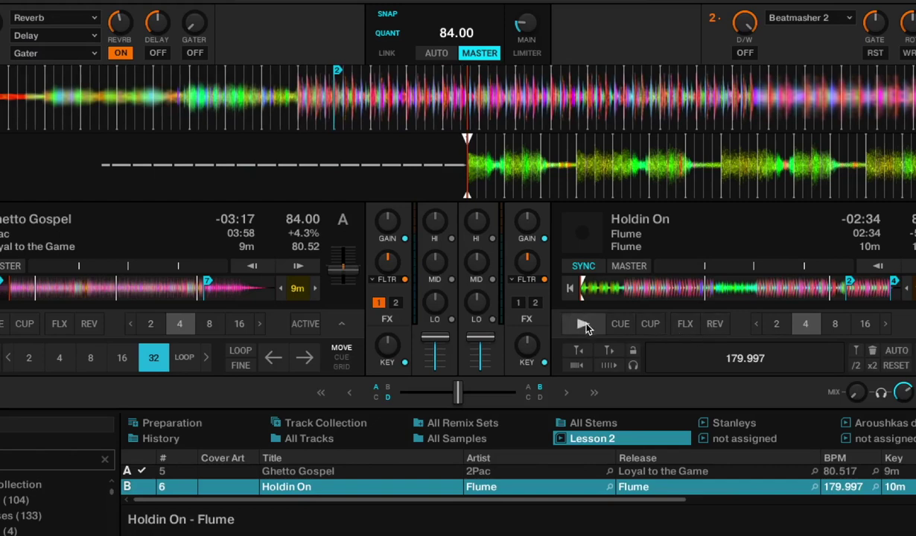
{"action": "left_click", "coordinate": [584, 326]}
{"action": "left_click", "coordinate": [624, 289]}
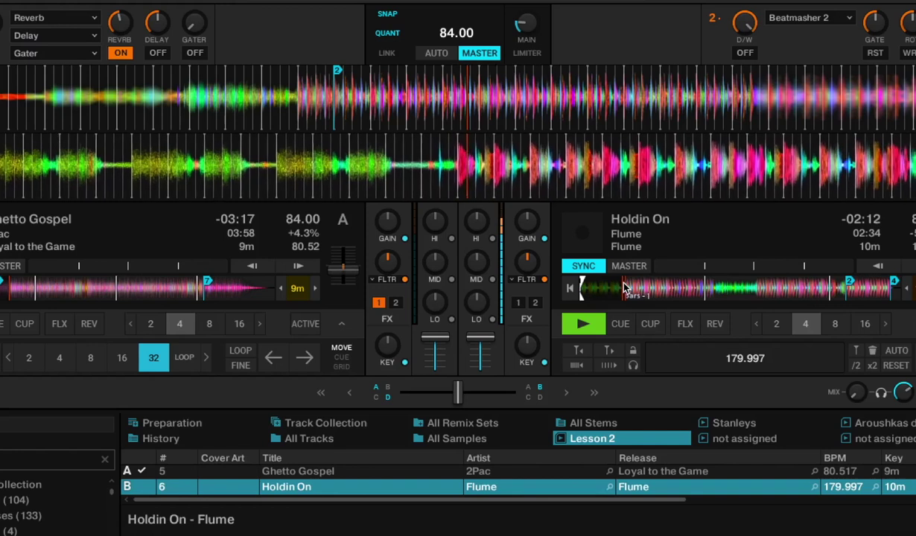
Stop deck B, return it to hotcue 1, and halve its beatgrid tempo to 89.998 BPM.
{"action": "left_click", "coordinate": [585, 326]}
{"action": "left_click", "coordinate": [579, 352]}
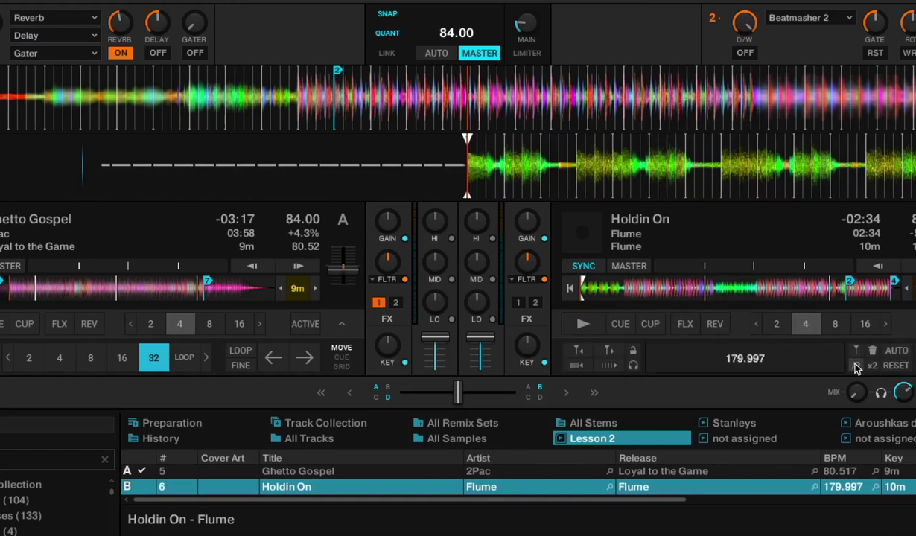
{"action": "left_click", "coordinate": [855, 366]}
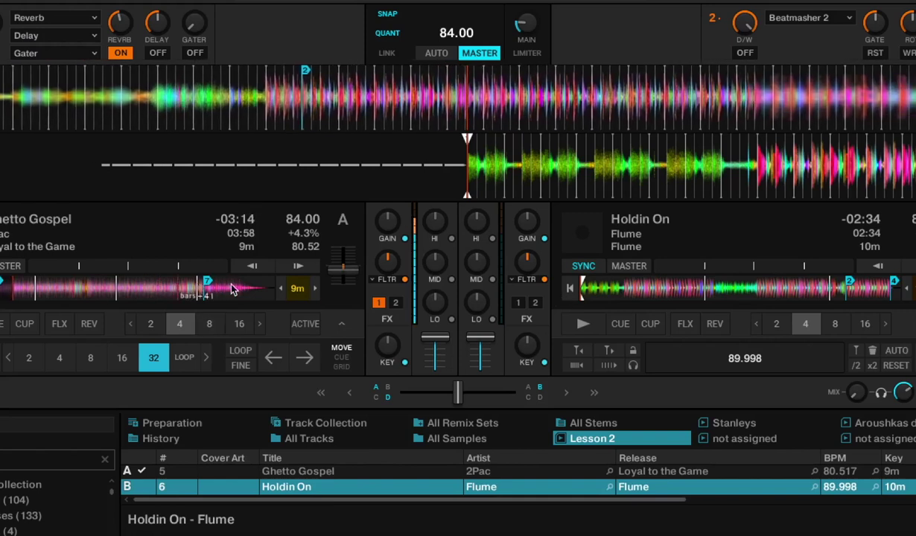
Move deck A's playback ahead of hotcue 7, and raise deck B's filter with its low and mid EQ at neutral.
{"action": "left_click", "coordinate": [190, 283]}
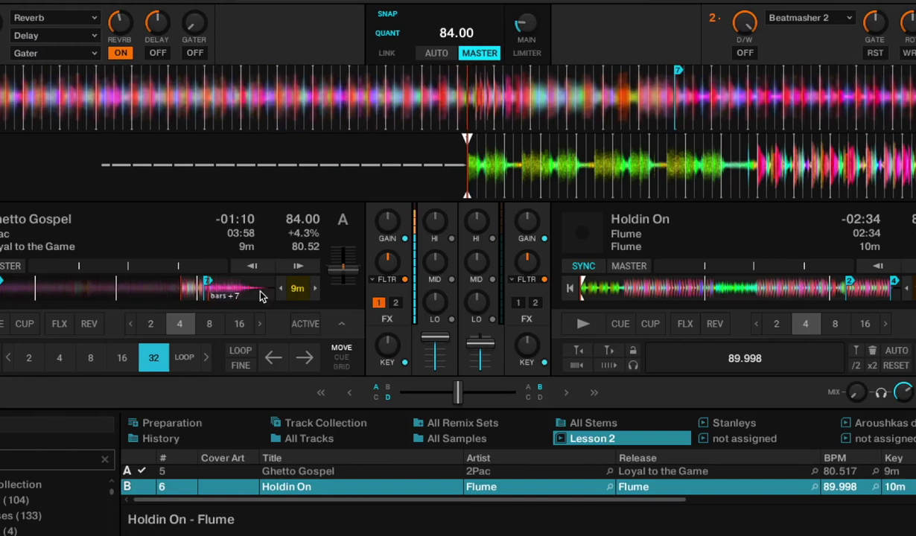
{"action": "left_click_drag", "start_coordinate": [479, 303], "coordinate": [498, 320]}
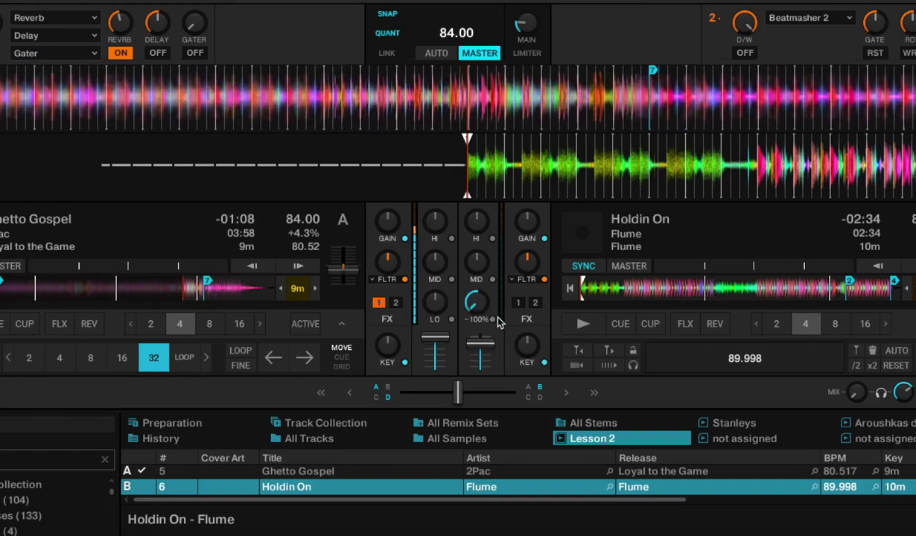
{"action": "left_click_drag", "start_coordinate": [480, 277], "coordinate": [527, 254]}
{"action": "double_click", "coordinate": [476, 302]}
{"action": "double_click", "coordinate": [474, 257]}
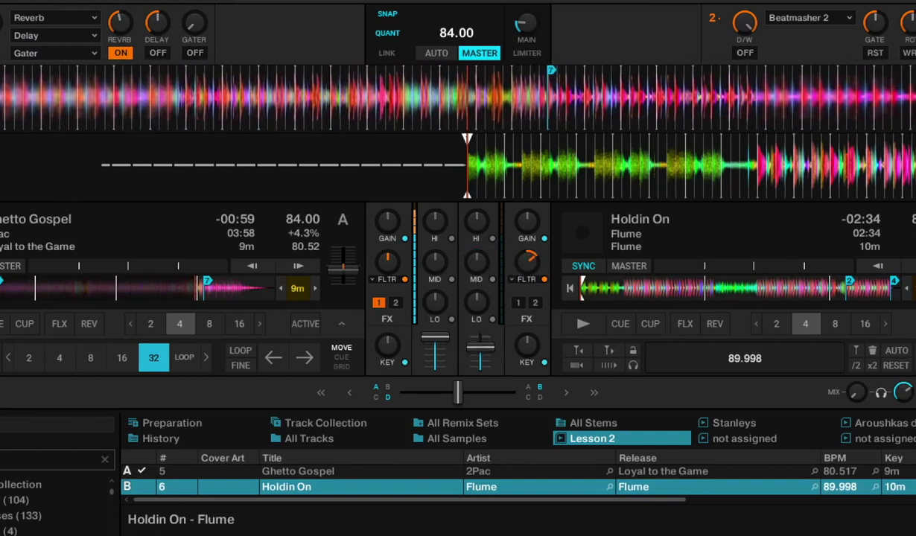
Start deck B as deck A reaches hotcue 7, raising its channel fader slightly and easing back its filter.
{"action": "left_click", "coordinate": [580, 326]}
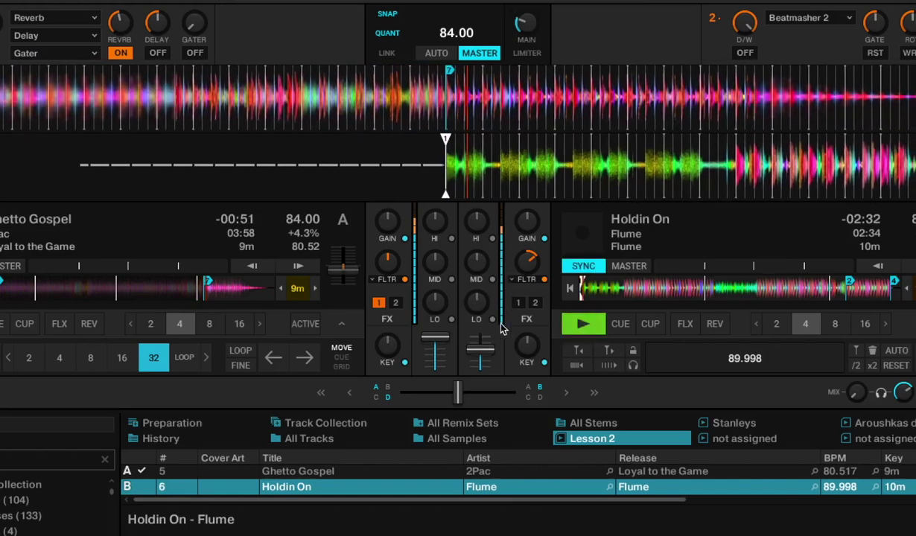
{"action": "left_click_drag", "start_coordinate": [481, 349], "coordinate": [480, 345]}
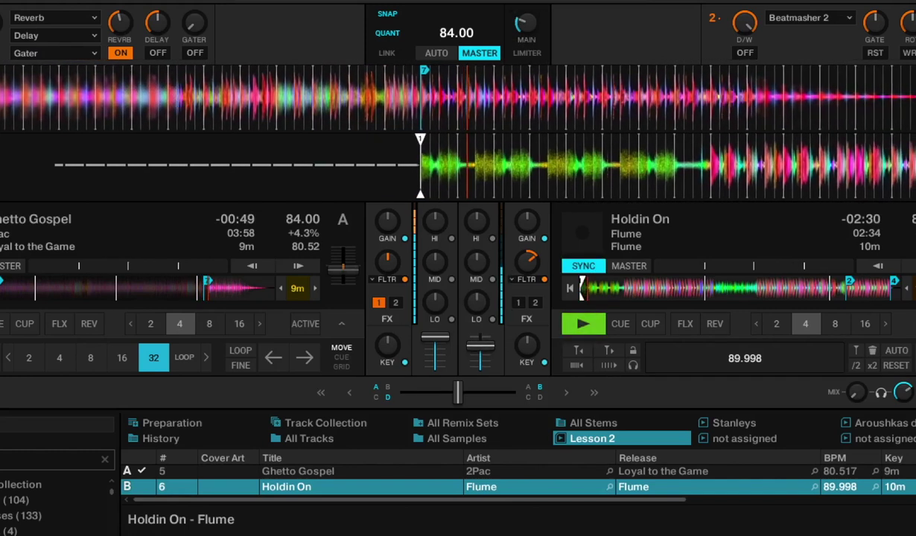
{"action": "mouse_move", "coordinate": [527, 260]}
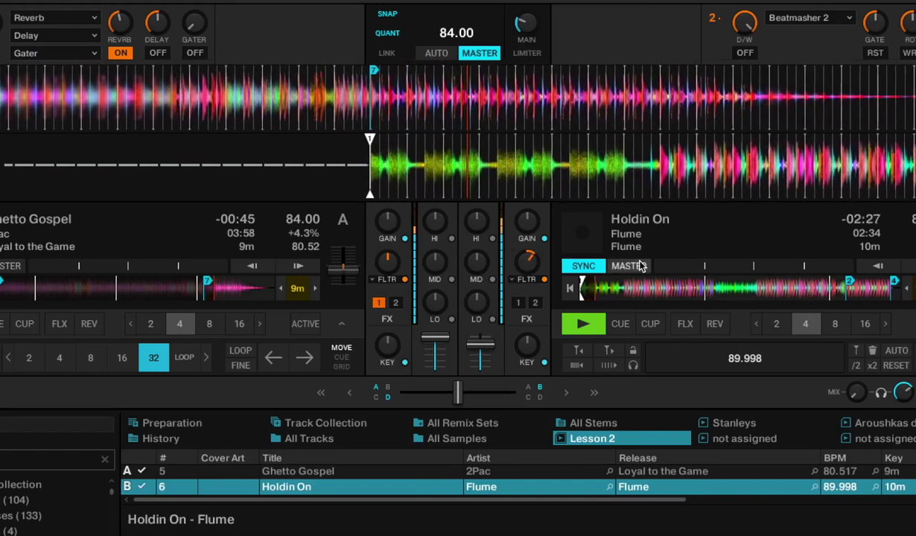
Make deck B the tempo master at 85.76 BPM and raise its channel fader to full.
{"action": "left_click", "coordinate": [628, 266]}
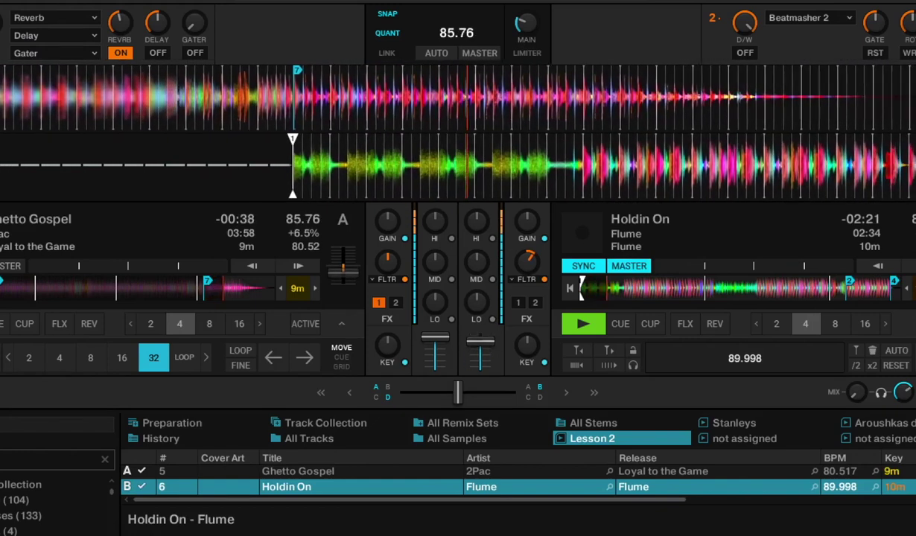
{"action": "left_click_drag", "start_coordinate": [491, 344], "coordinate": [491, 340]}
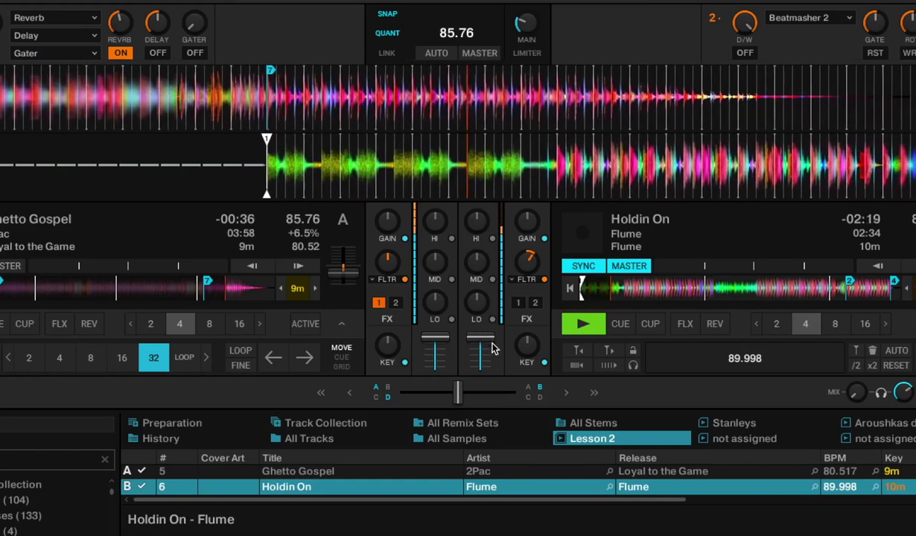
Fade out deck A by cutting its low EQ, raising its filter, and lowering its channel fader fully.
{"action": "left_click_drag", "start_coordinate": [435, 302], "coordinate": [435, 321]}
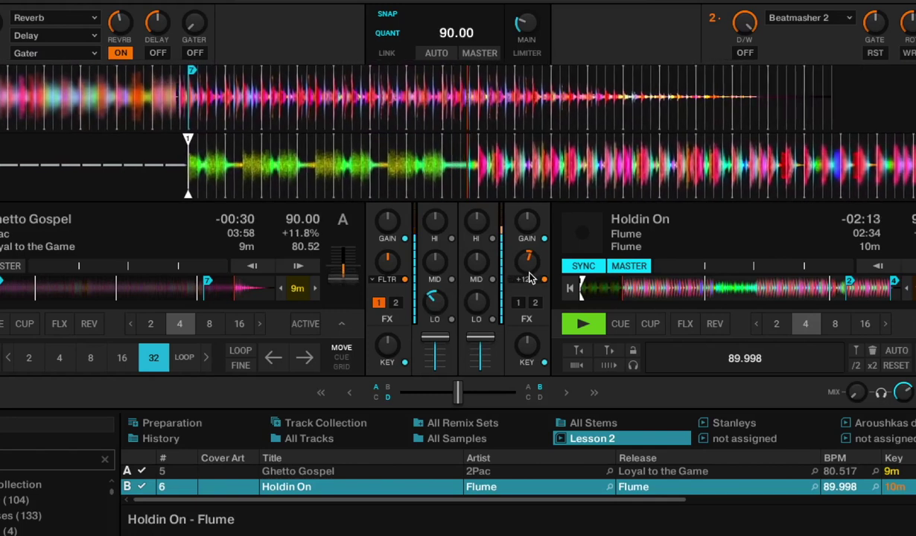
{"action": "left_click_drag", "start_coordinate": [435, 302], "coordinate": [479, 350]}
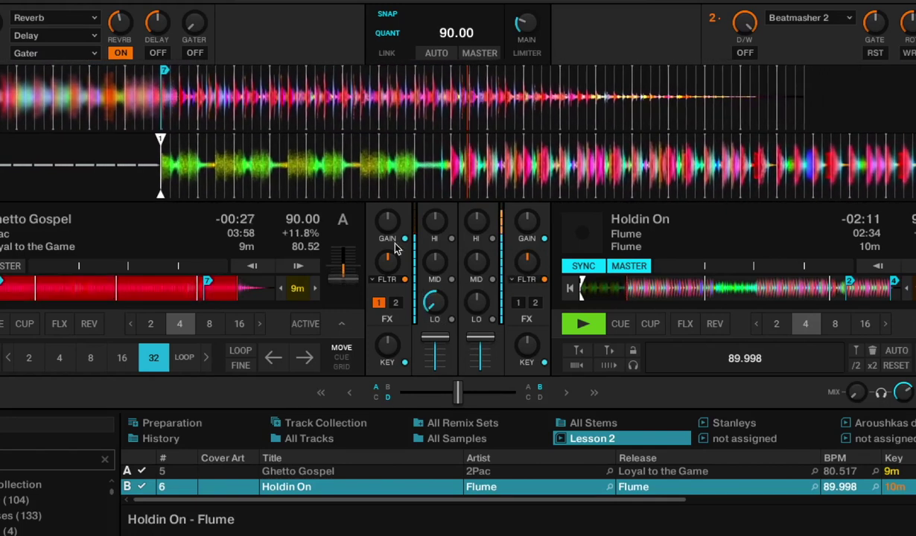
{"action": "left_click_drag", "start_coordinate": [387, 260], "coordinate": [387, 249]}
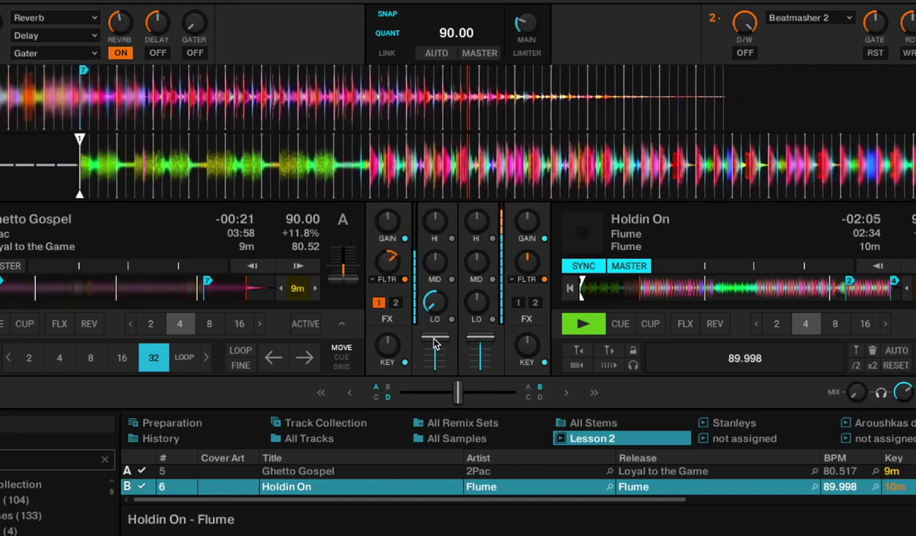
{"action": "left_click_drag", "start_coordinate": [436, 339], "coordinate": [435, 365]}
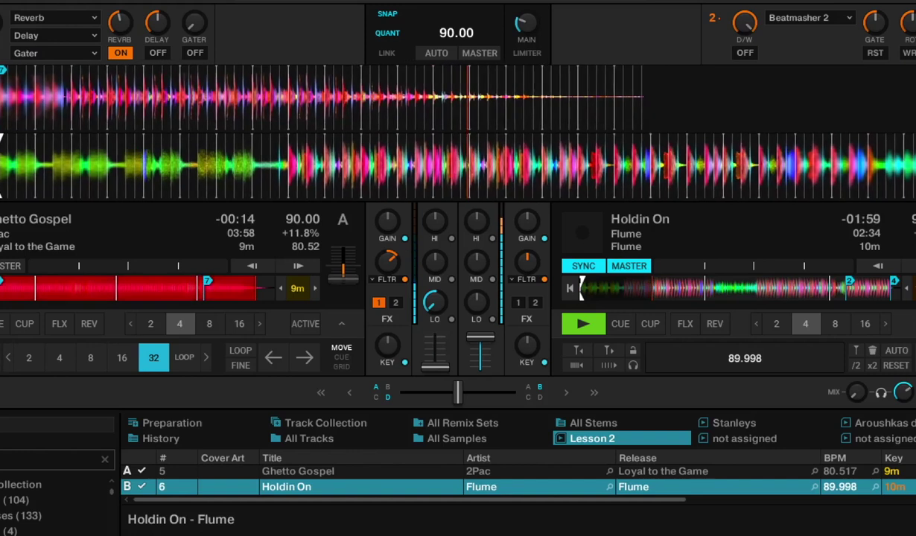
Load Potshot from the Lesson 2 playlist onto deck A and double deck B's beatgrid tempo to 179.997 BPM.
{"action": "mouse_move", "coordinate": [526, 22]}
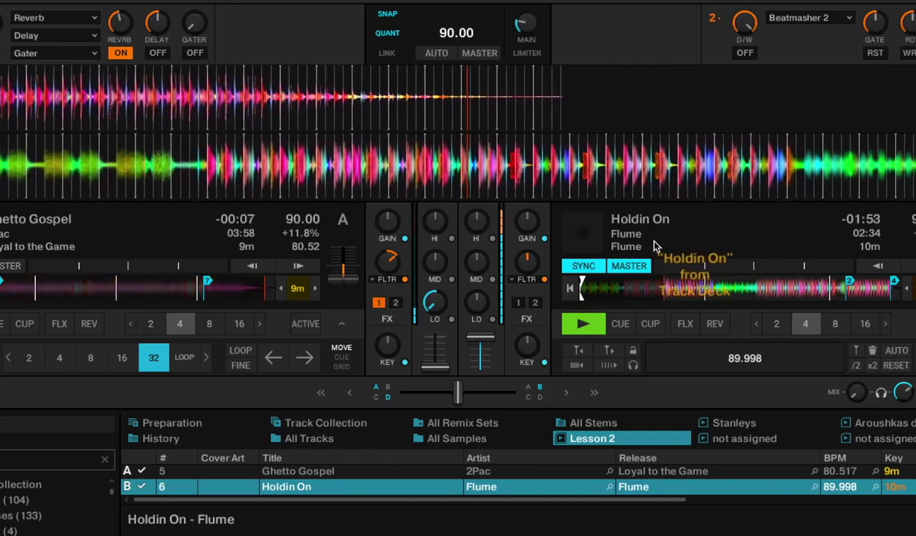
{"action": "key", "text": "space"}
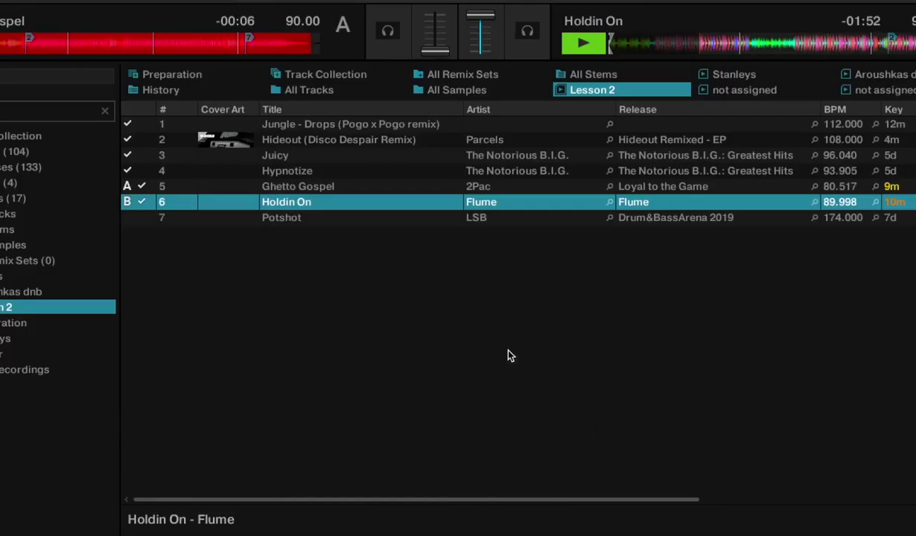
{"action": "left_click", "coordinate": [304, 220]}
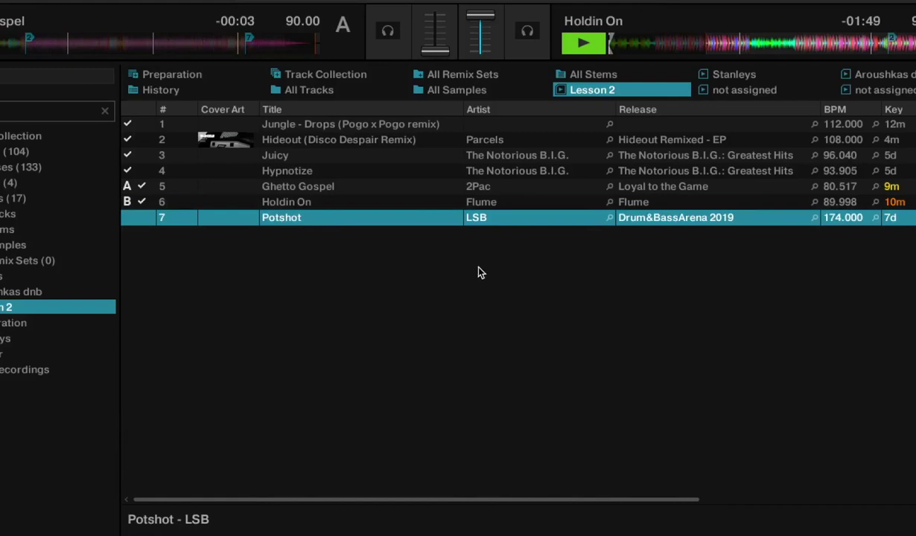
{"action": "left_click_drag", "start_coordinate": [413, 230], "coordinate": [313, 46]}
{"action": "key", "text": "space"}
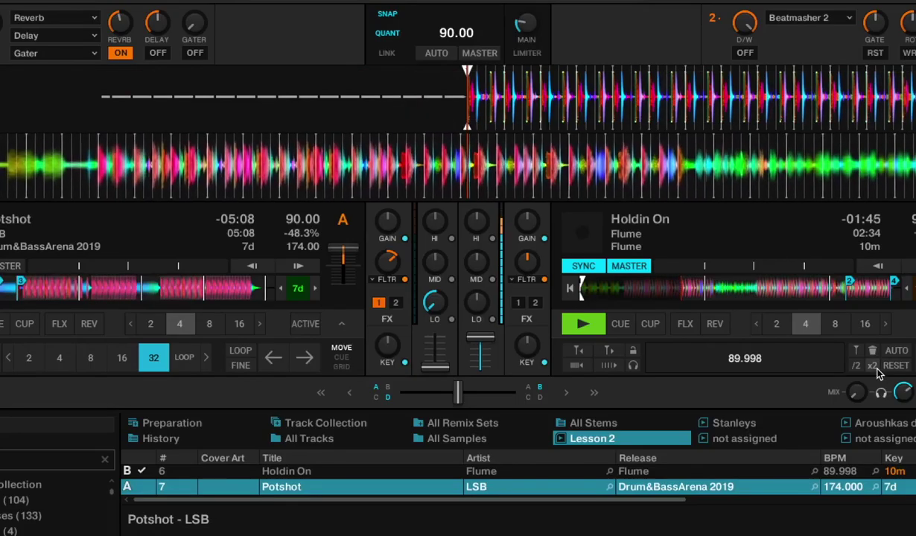
{"action": "left_click", "coordinate": [873, 366]}
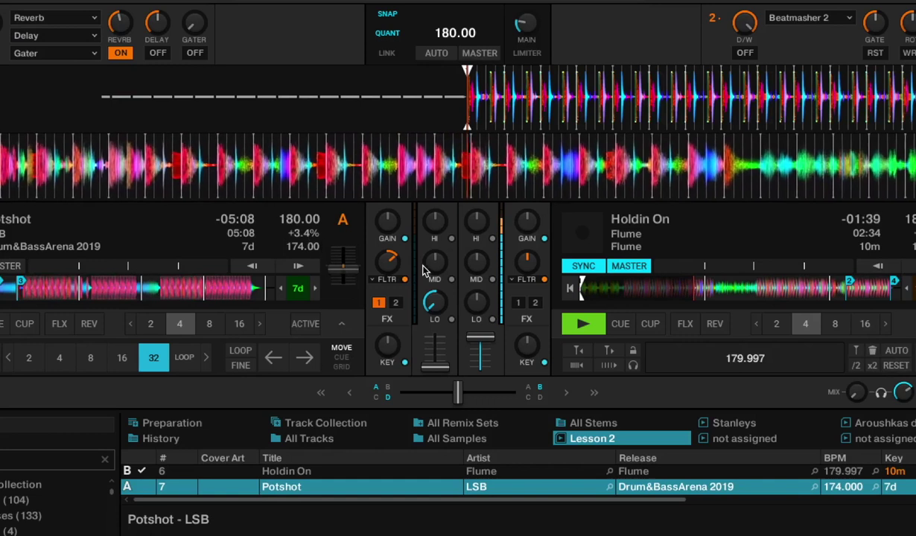
Return deck A's filter and low EQ to neutral, and move deck B's playback back ahead of hotcue 2.
{"action": "left_click_drag", "start_coordinate": [433, 305], "coordinate": [419, 288]}
{"action": "double_click", "coordinate": [387, 260]}
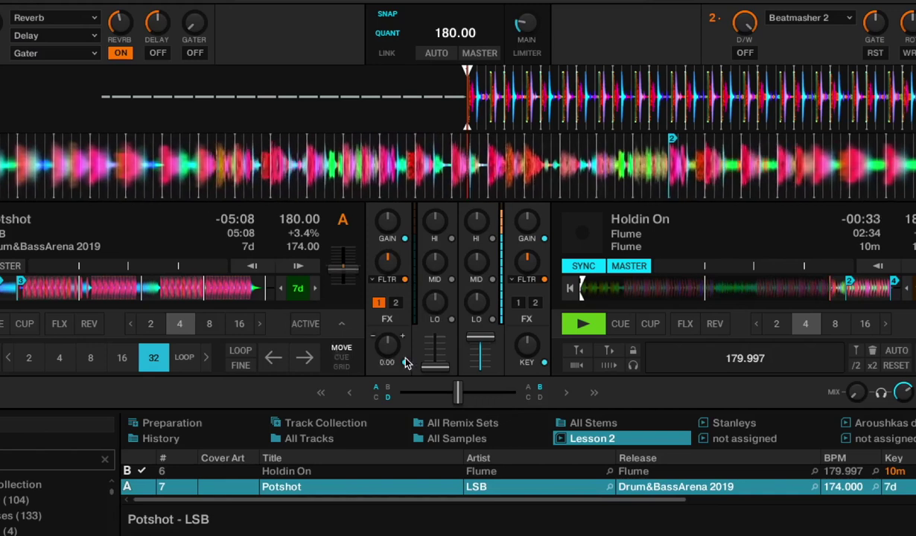
{"action": "left_click", "coordinate": [356, 357]}
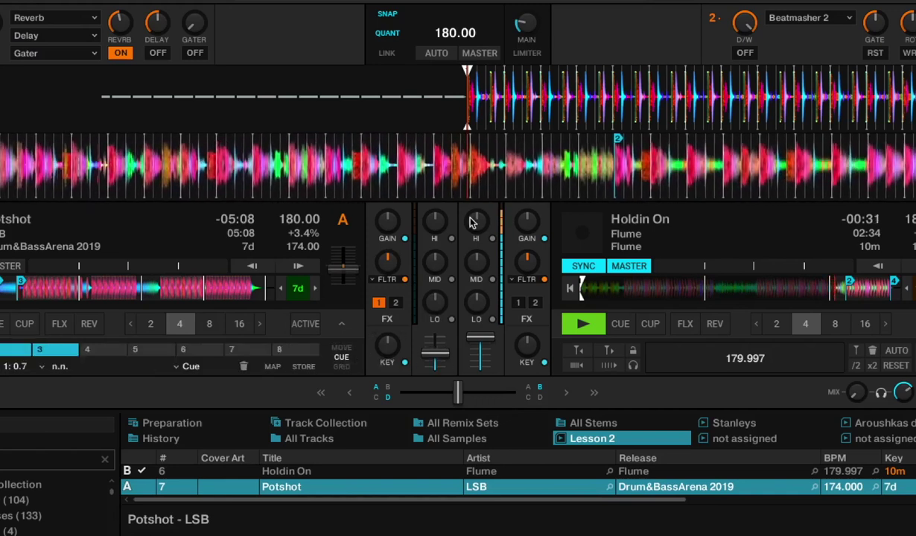
{"action": "left_click_drag", "start_coordinate": [216, 180], "coordinate": [268, 180]}
{"action": "key", "text": "1"}
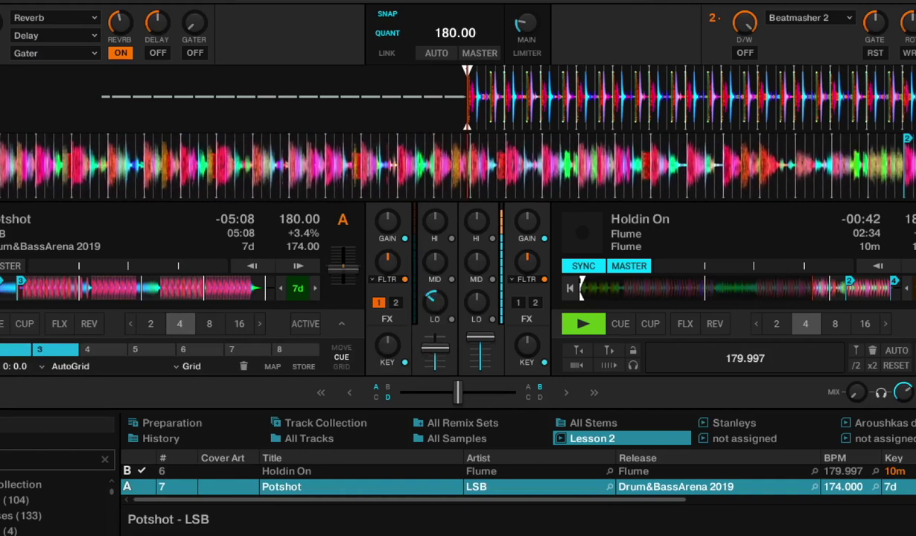
{"action": "double_click", "coordinate": [432, 302]}
Bring in deck A as deck B reaches hotcue 2, with deck B's low EQ cut and gain raised to about +2.4 dB.
{"action": "mouse_move", "coordinate": [479, 306]}
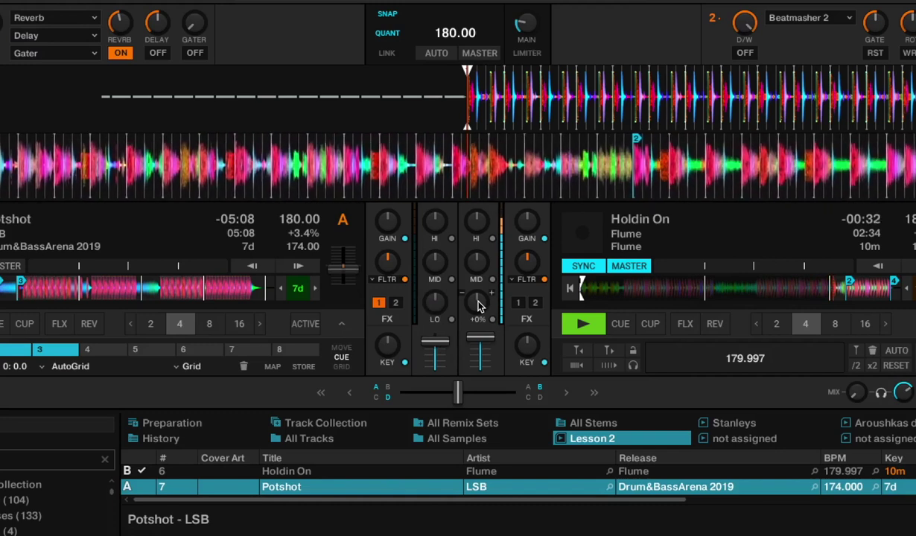
{"action": "left_click_drag", "start_coordinate": [479, 305], "coordinate": [484, 338]}
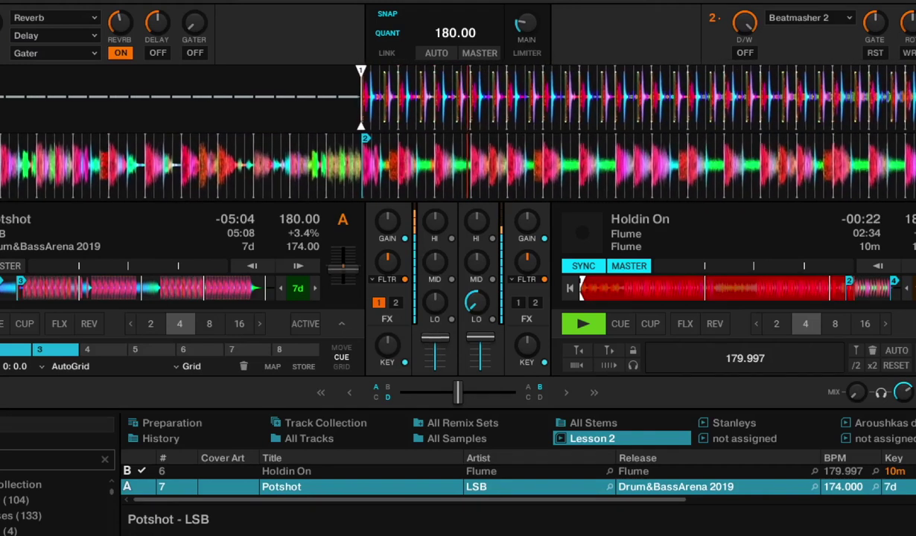
{"action": "left_click_drag", "start_coordinate": [527, 220], "coordinate": [528, 213]}
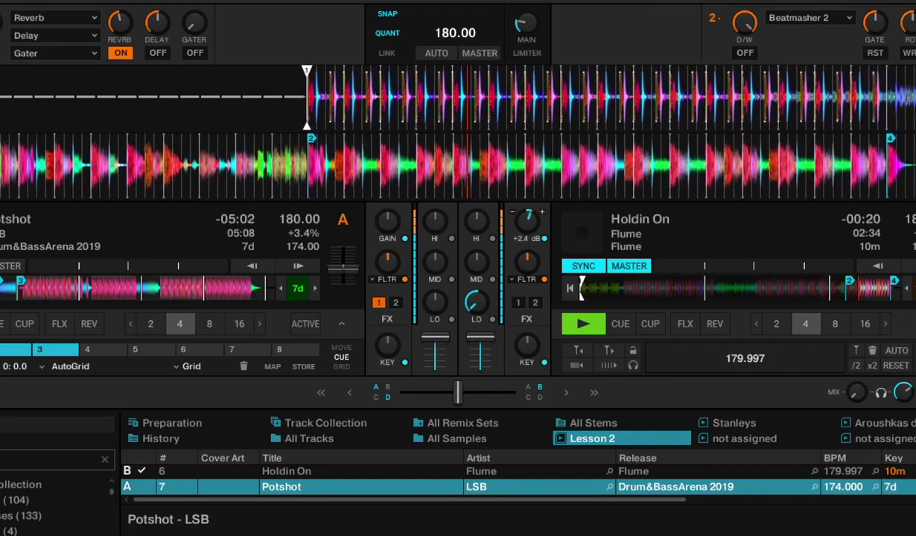
Fade out deck B by switching its channel effect from Filter to Reverb and raising the amount, and stop its playback.
{"action": "left_click", "coordinate": [514, 279]}
{"action": "left_click", "coordinate": [517, 286]}
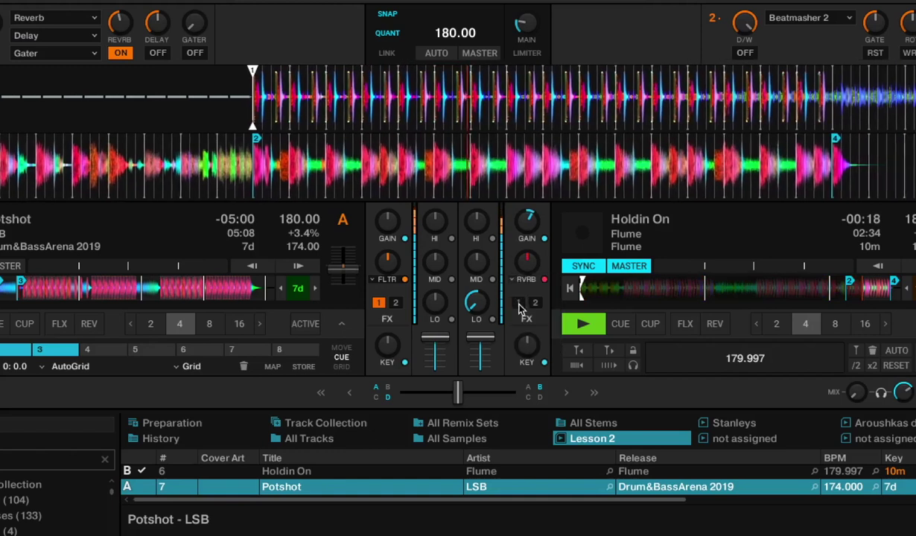
{"action": "left_click_drag", "start_coordinate": [528, 257], "coordinate": [528, 256]}
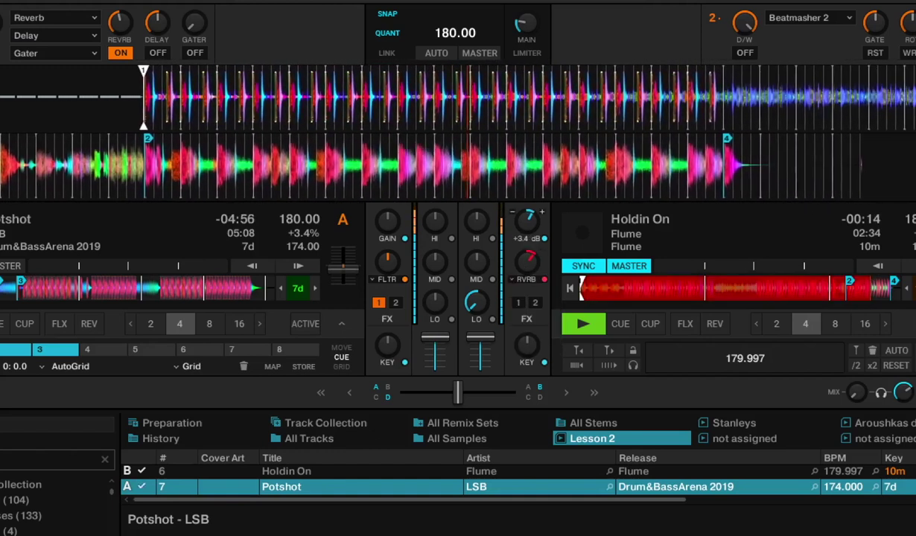
{"action": "left_click", "coordinate": [523, 274]}
{"action": "left_click", "coordinate": [523, 276]}
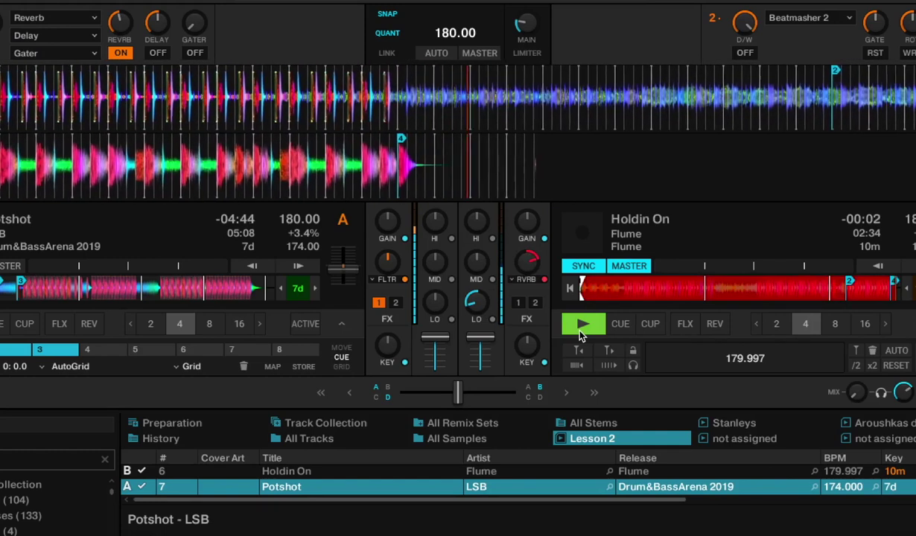
{"action": "left_click", "coordinate": [580, 332]}
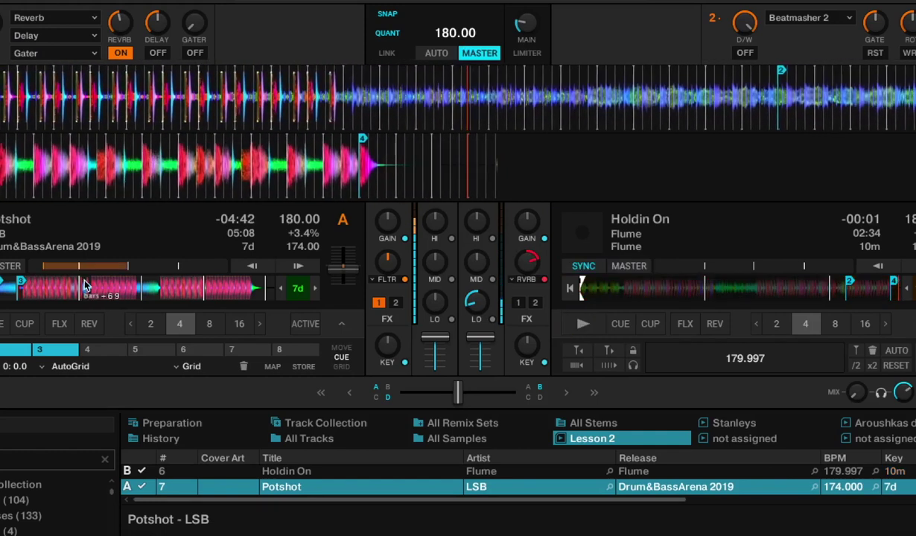
Make deck A the tempo master at 174.00 BPM and play it from hotcue 3.
{"action": "left_click", "coordinate": [11, 266]}
{"action": "mouse_move", "coordinate": [342, 262]}
{"action": "left_mouse_down"}
{"action": "mouse_move", "coordinate": [343, 274]}
{"action": "mouse_move", "coordinate": [342, 265]}
{"action": "left_mouse_up"}
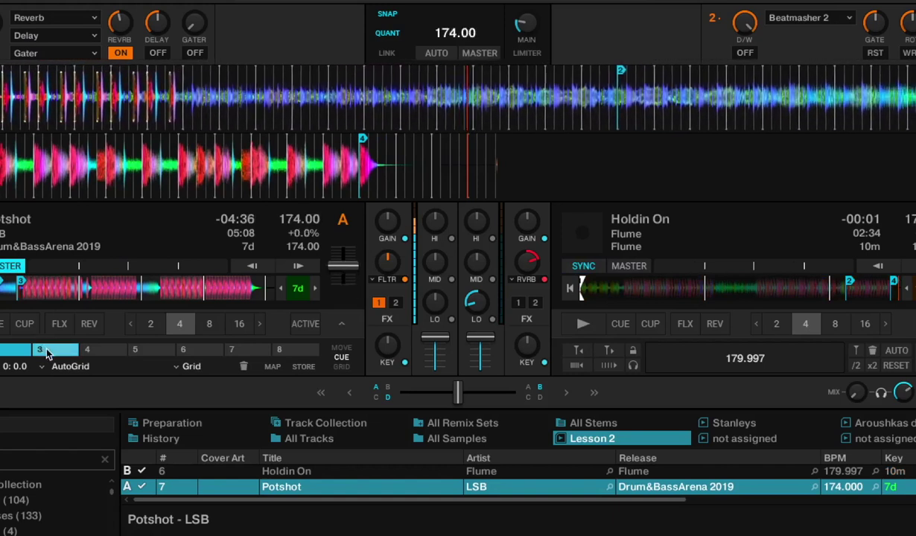
{"action": "left_click", "coordinate": [44, 351]}
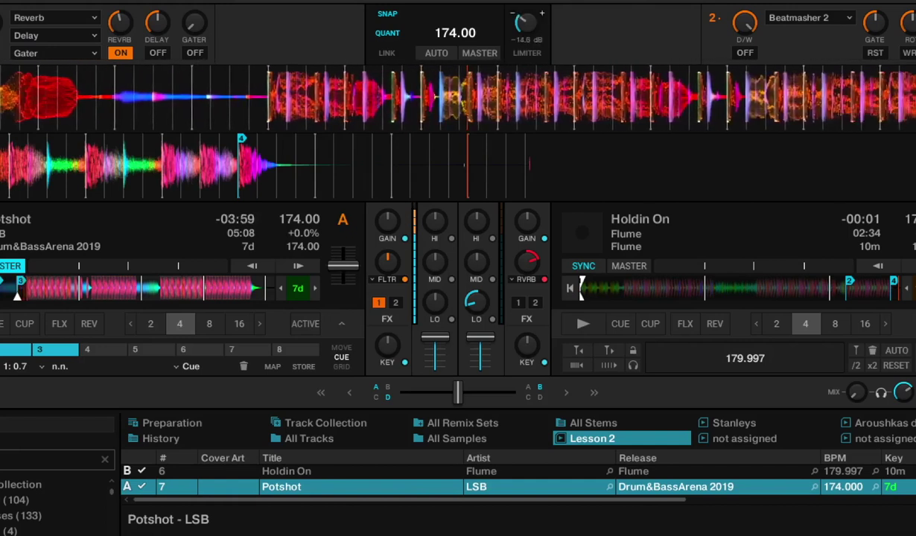
{"action": "left_click", "coordinate": [11, 266]}
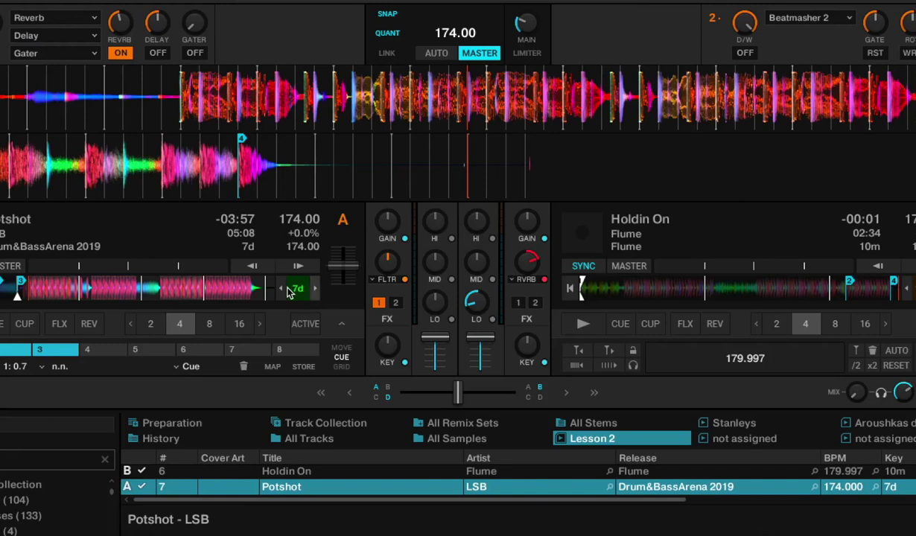
Activate a loop on deck A with the length set to 1/8 beat, and raise the deck's filter.
{"action": "left_click", "coordinate": [151, 324]}
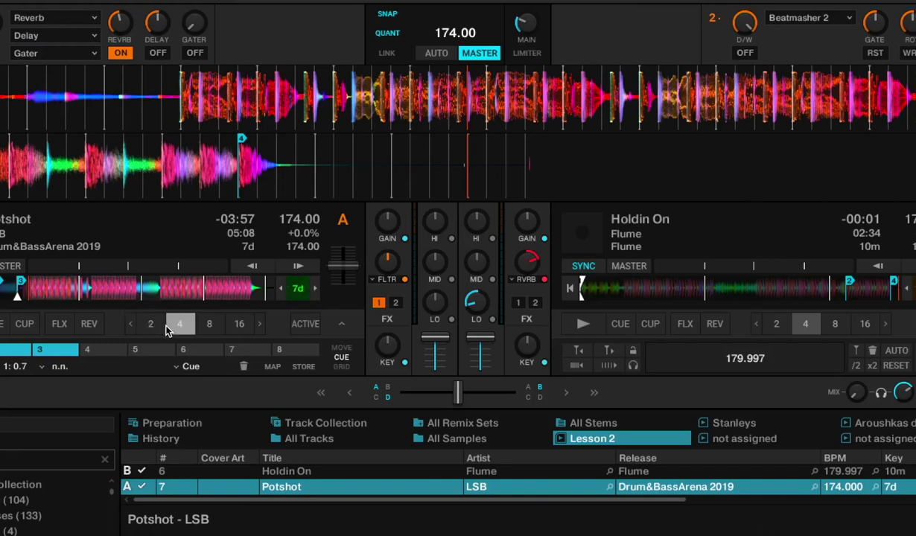
{"action": "left_click", "coordinate": [131, 324]}
{"action": "left_click", "coordinate": [131, 324]}
{"action": "left_click", "coordinate": [148, 324]}
{"action": "left_click", "coordinate": [131, 323]}
{"action": "left_click", "coordinate": [150, 324]}
{"action": "left_click_drag", "start_coordinate": [387, 262], "coordinate": [387, 250]}
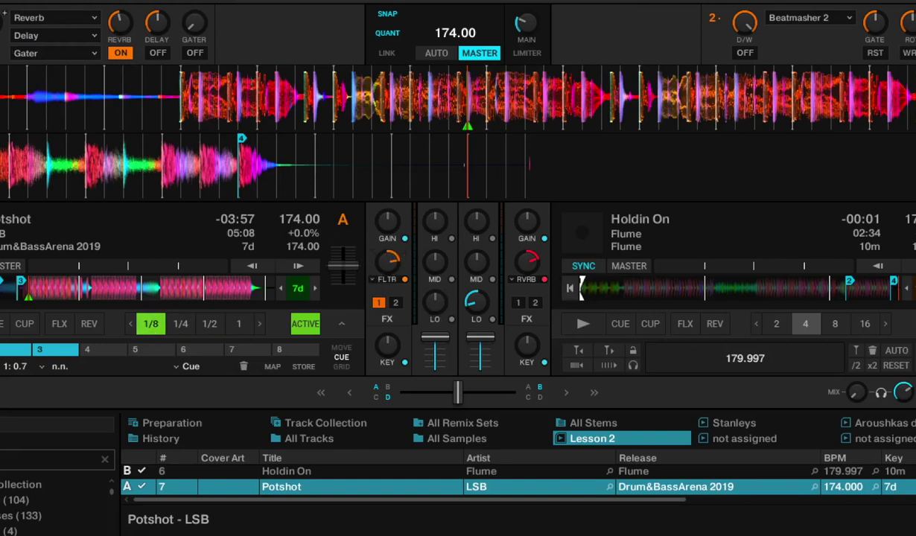